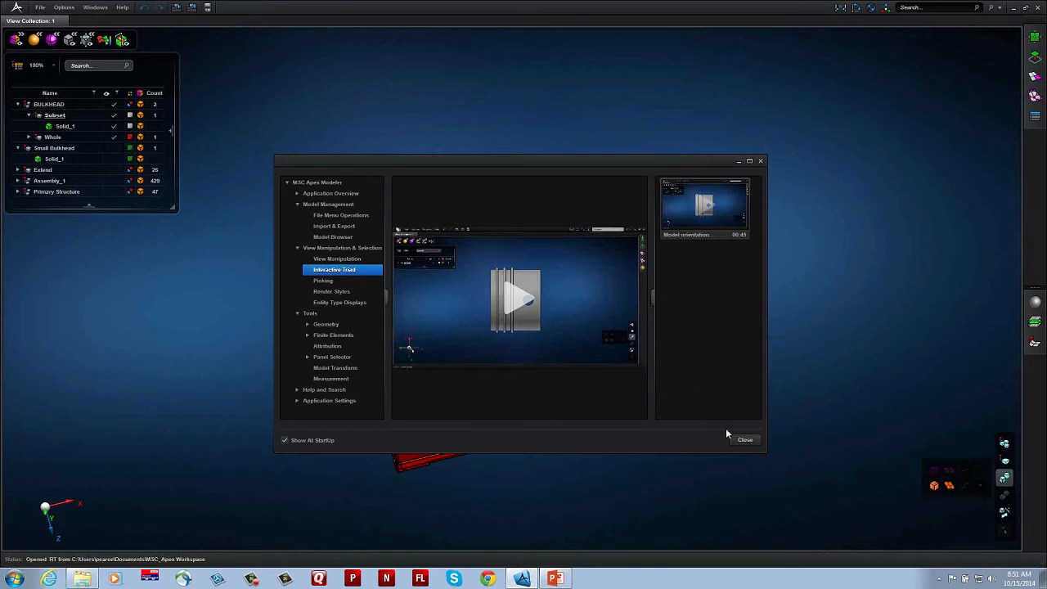
Step: Close the video tutorial window and search the help content for "tutorial"
click(744, 440)
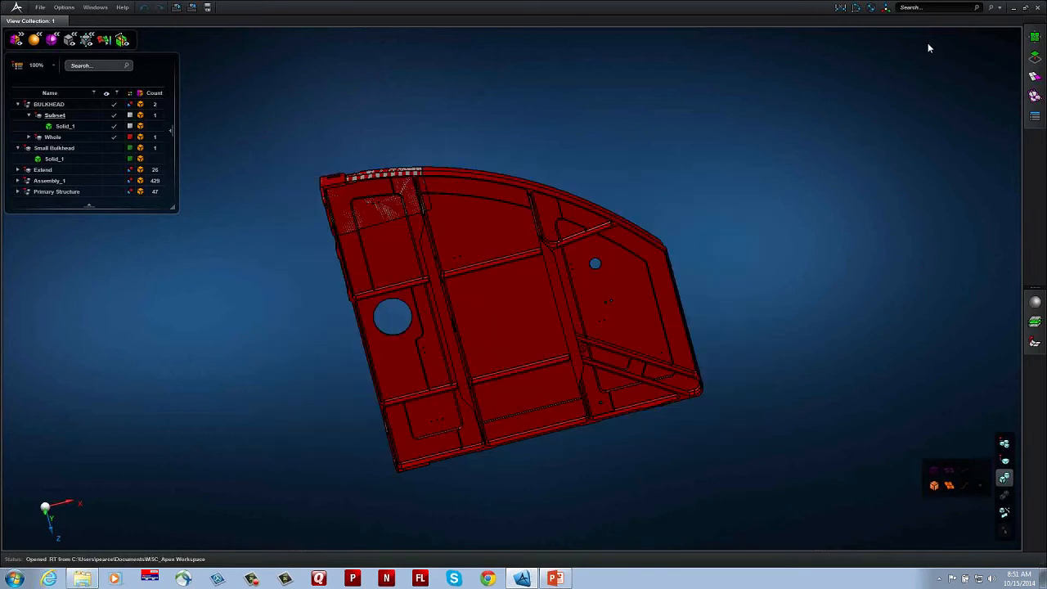
click(935, 8)
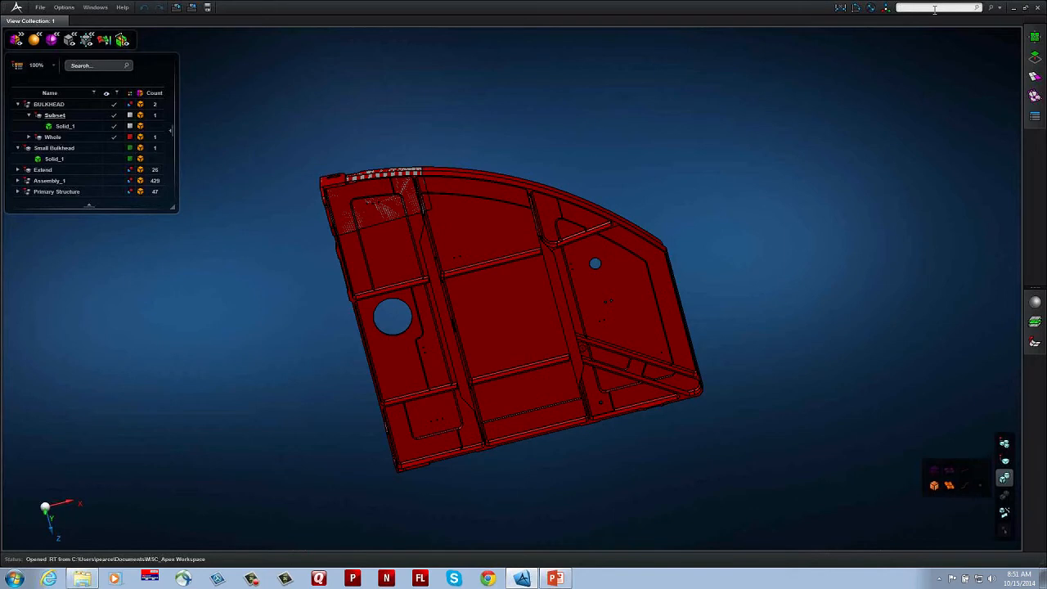
text(tut)
key(Down)
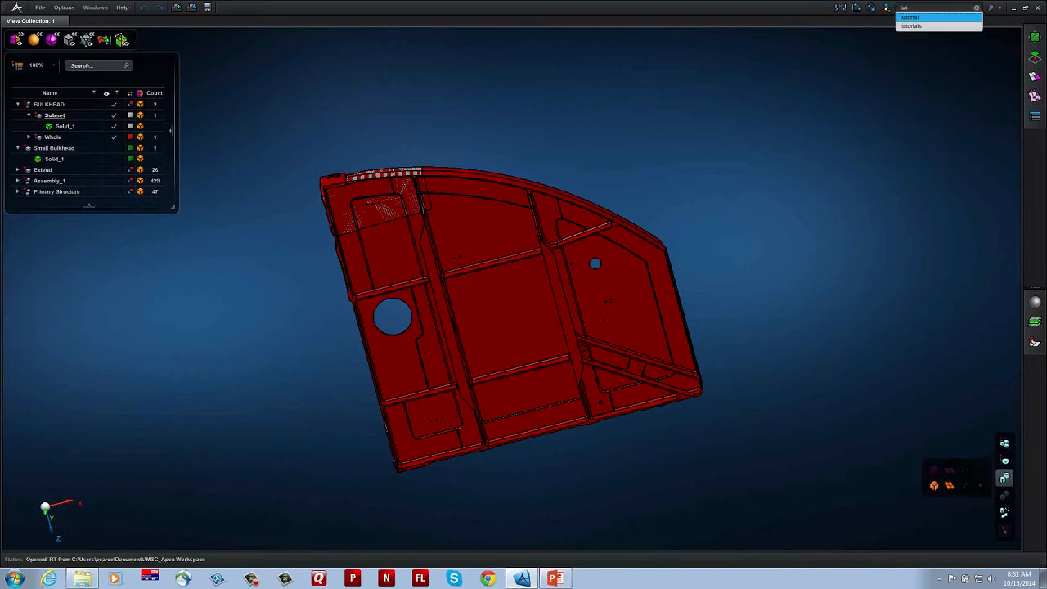
key(Return)
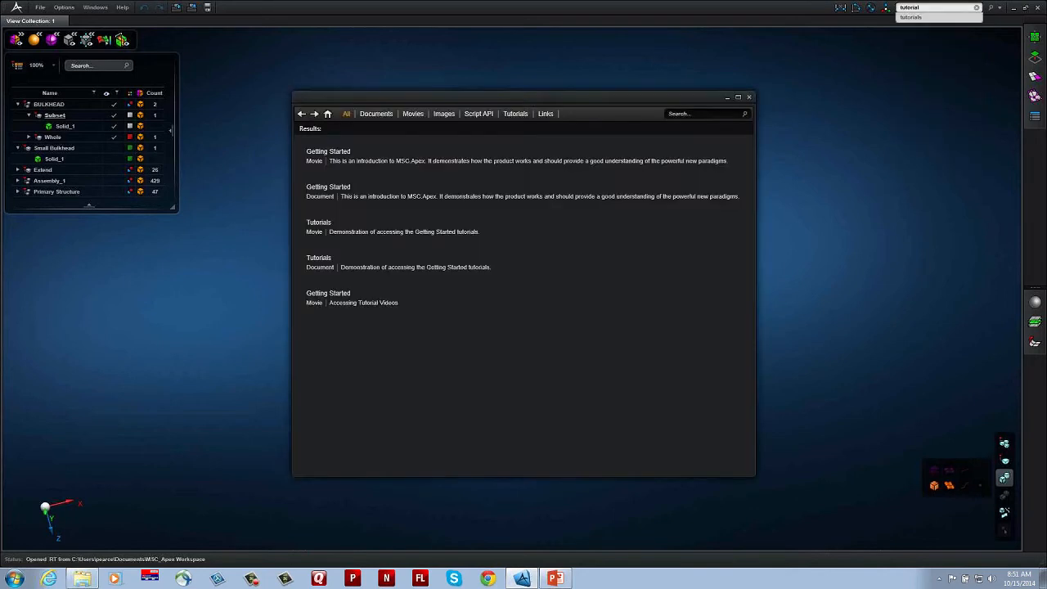
Step: Read the introduction tutorial section of the Getting Started document, and close the documentation and search results
click(337, 187)
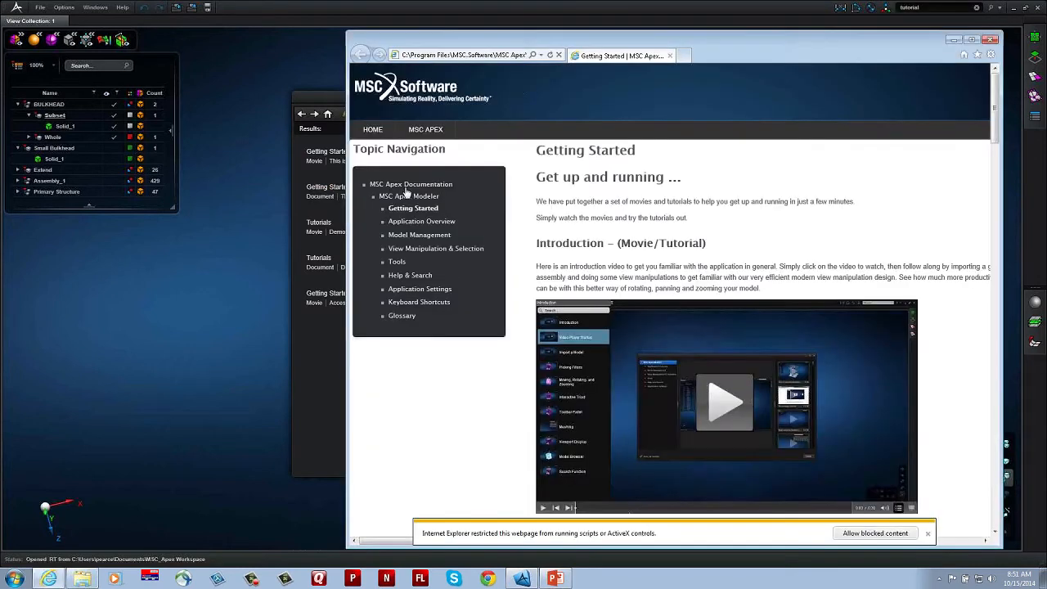
drag(640, 44, 555, 39)
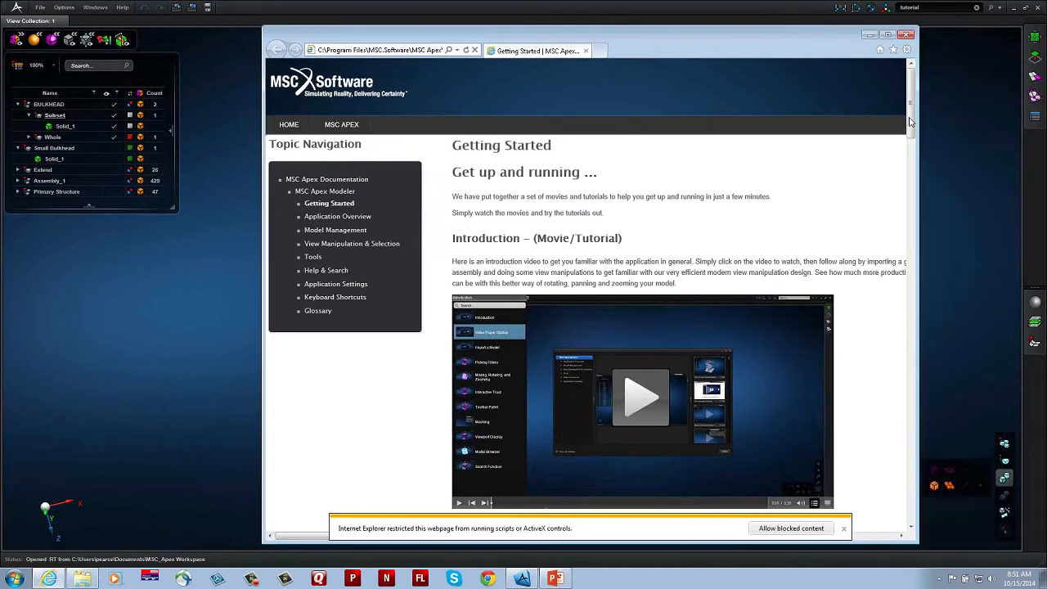
drag(911, 121, 913, 136)
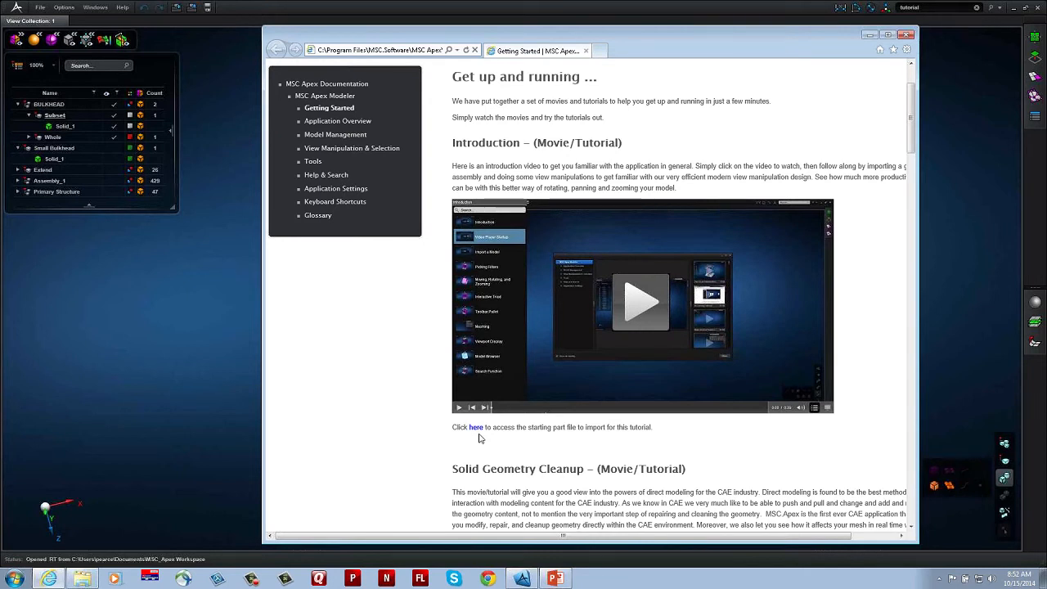
click(906, 35)
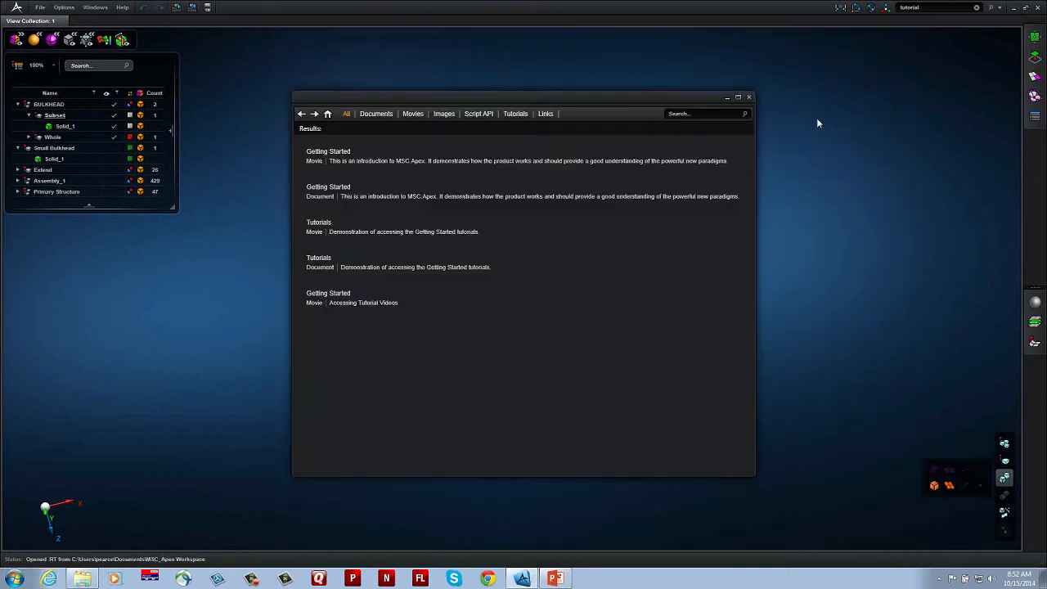
click(749, 97)
Step: View the list of video tutorials for the Vertex/Edge Drag tool from its preview, and close it
click(1034, 59)
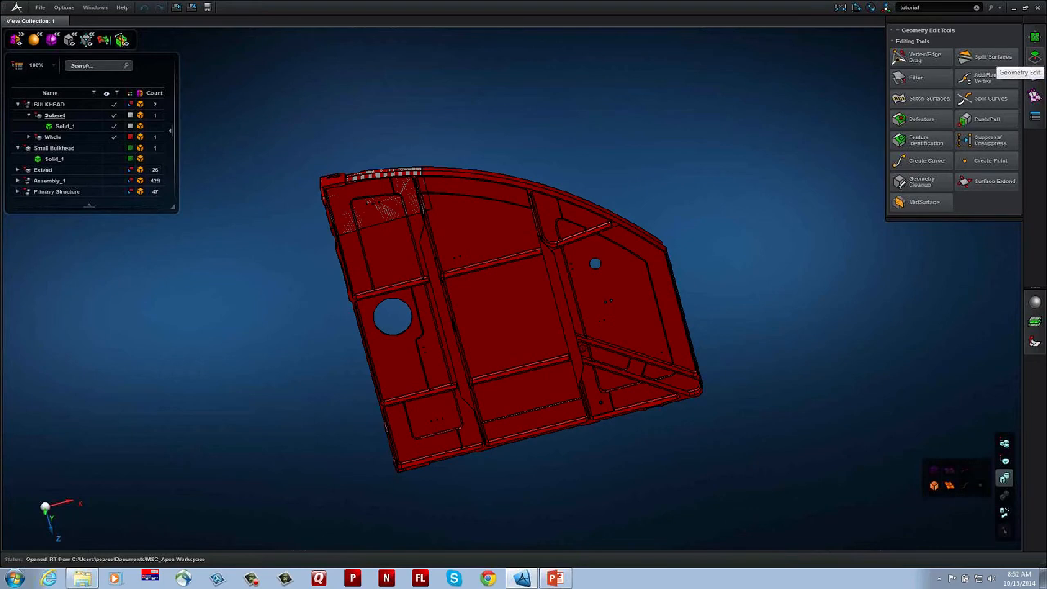
mouse_move(935, 56)
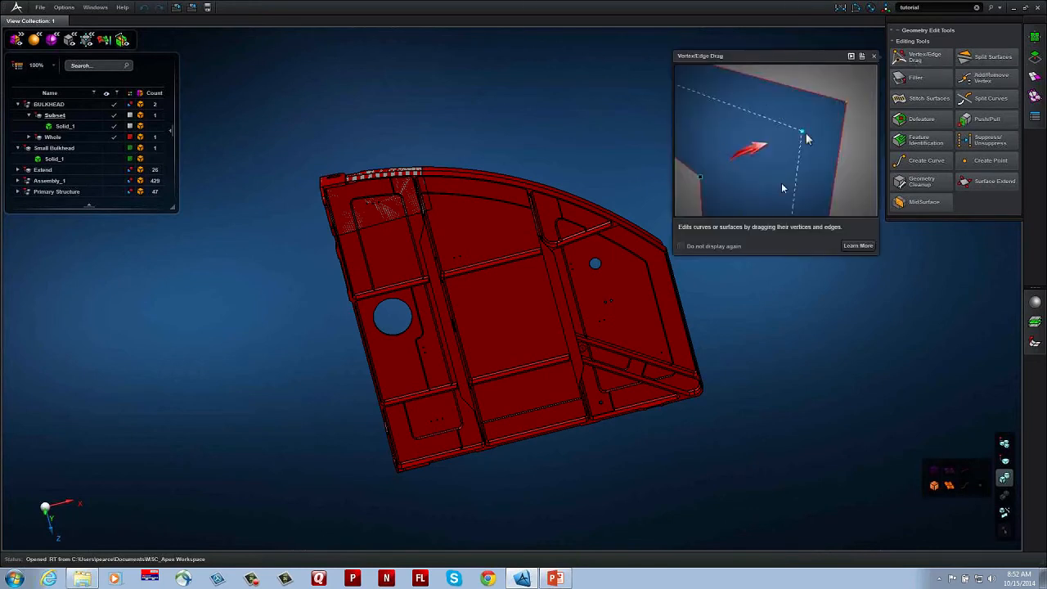
click(852, 59)
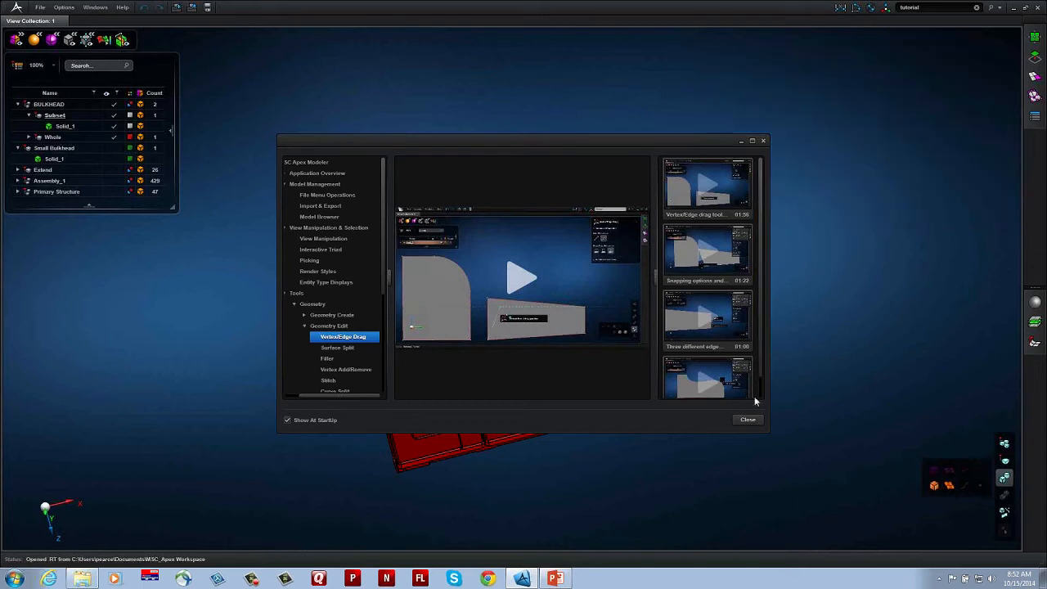
click(749, 421)
Step: Start the Vertex/Edge Drag tool, review its workflow instructions and collapse them again
mouse_move(1036, 37)
click(924, 57)
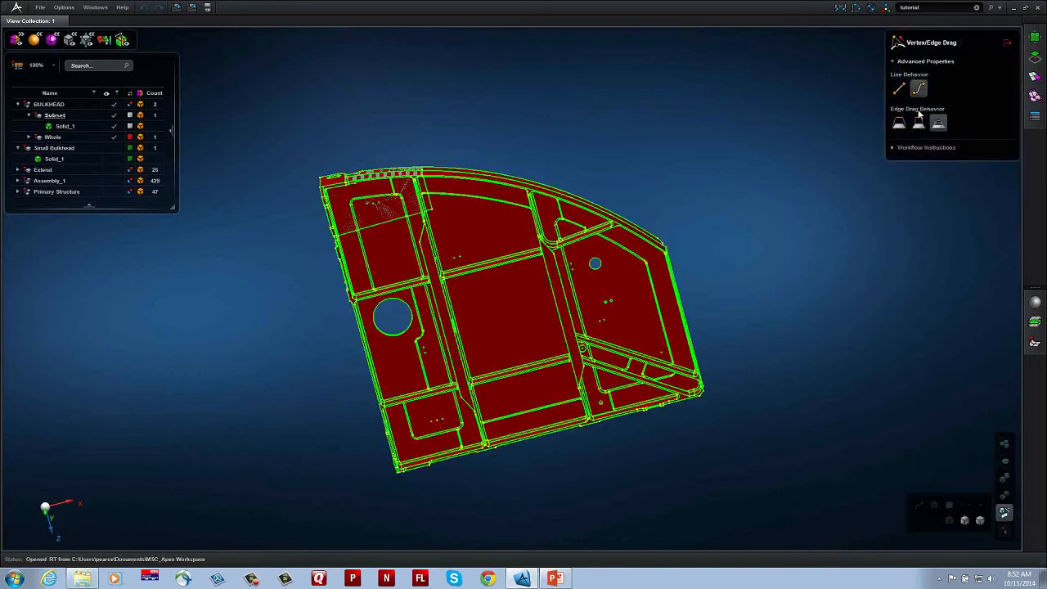
click(893, 148)
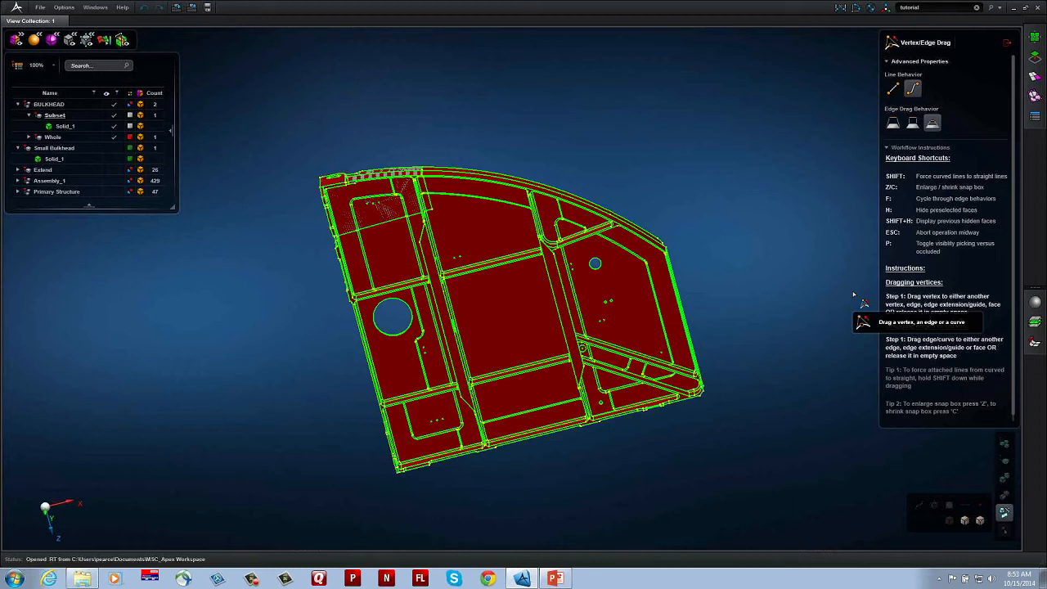
click(888, 148)
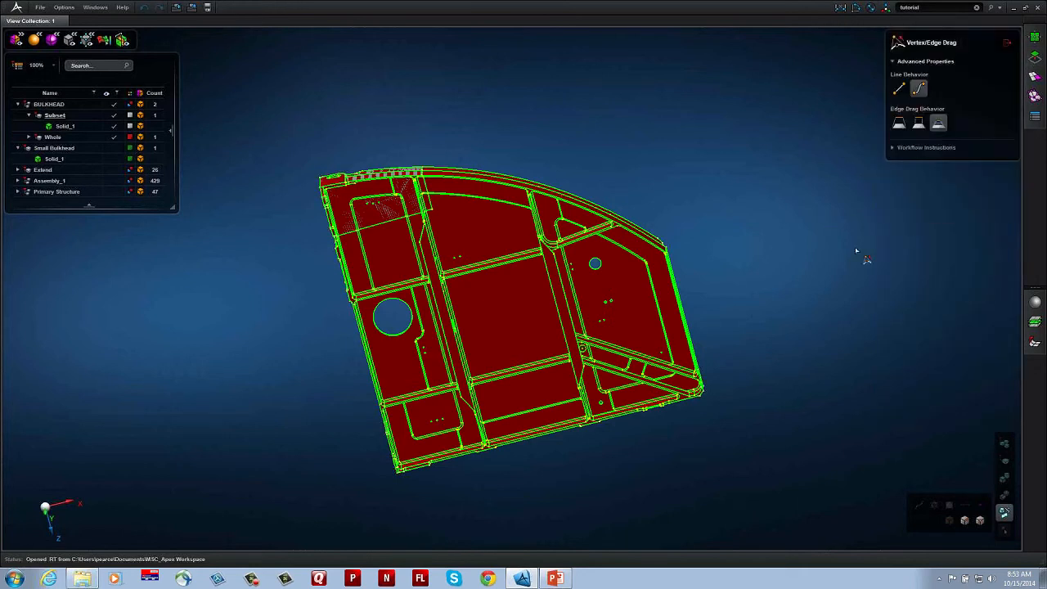
Step: Keep the Geometry Edit tools displayed and hide the Whole bulkhead part so that only the Subset solid is shown, fitted to the view
click(1035, 56)
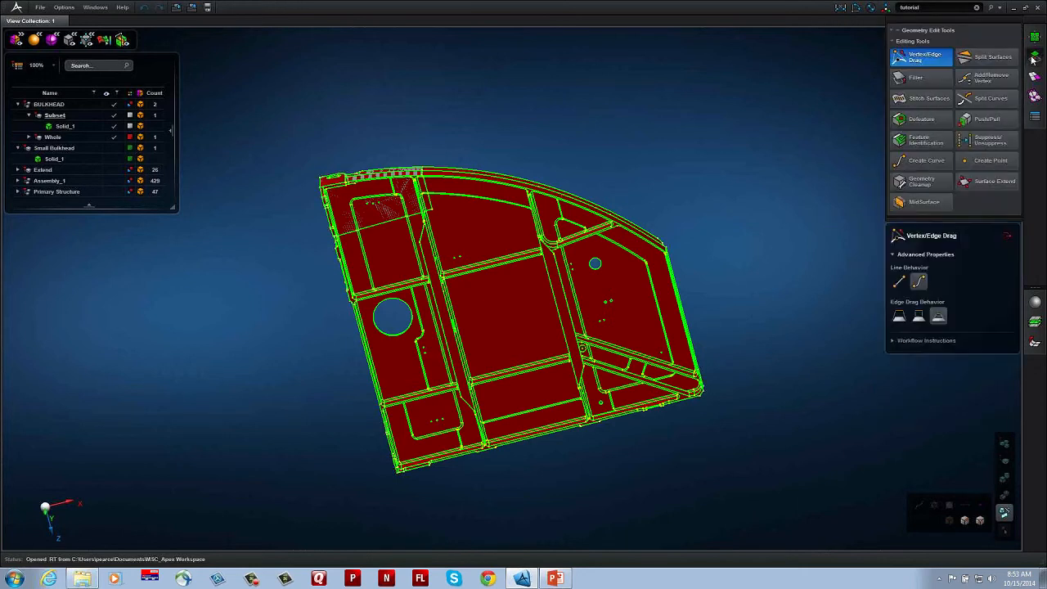
middle_drag(753, 234, 717, 231)
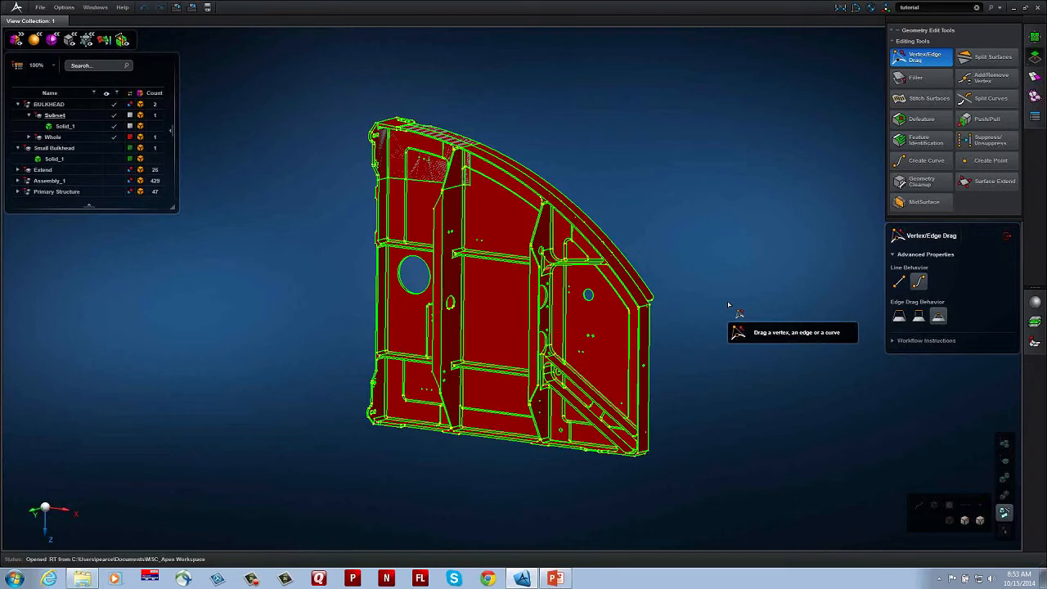
middle_drag(695, 369, 725, 315)
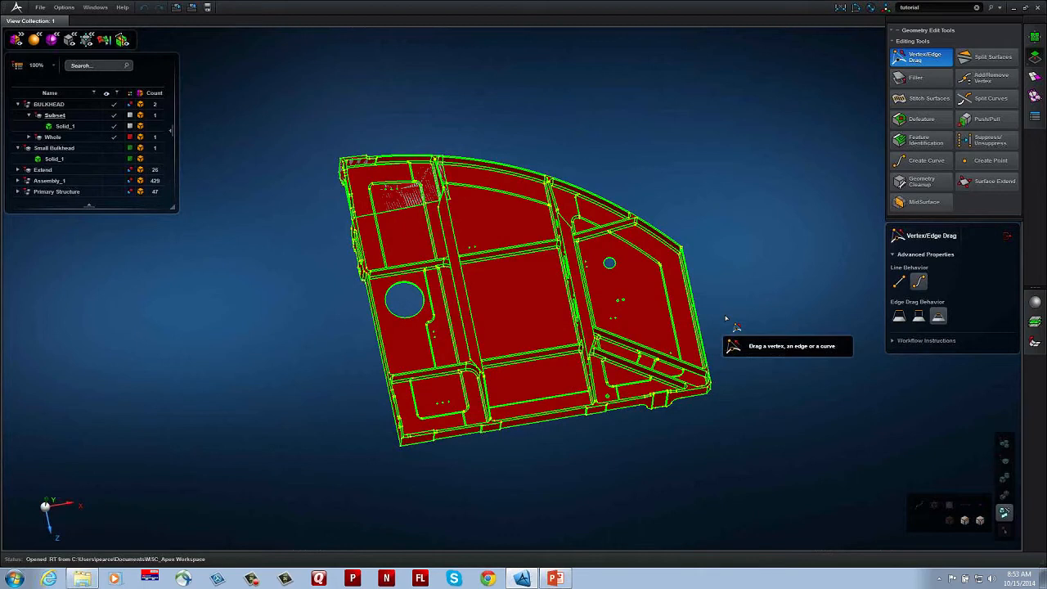
click(108, 146)
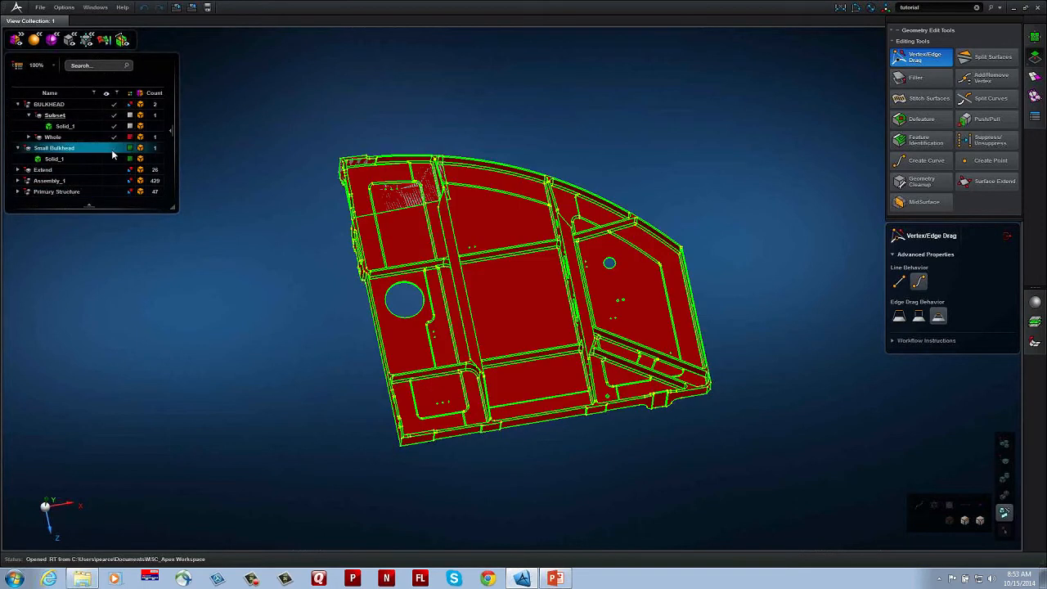
click(113, 148)
key(f)
Step: Create a mid-surface of the end bracket with the MidSurface tool's face-offset method, using its outer face with the slot and holes
middle_drag(524, 293, 586, 318)
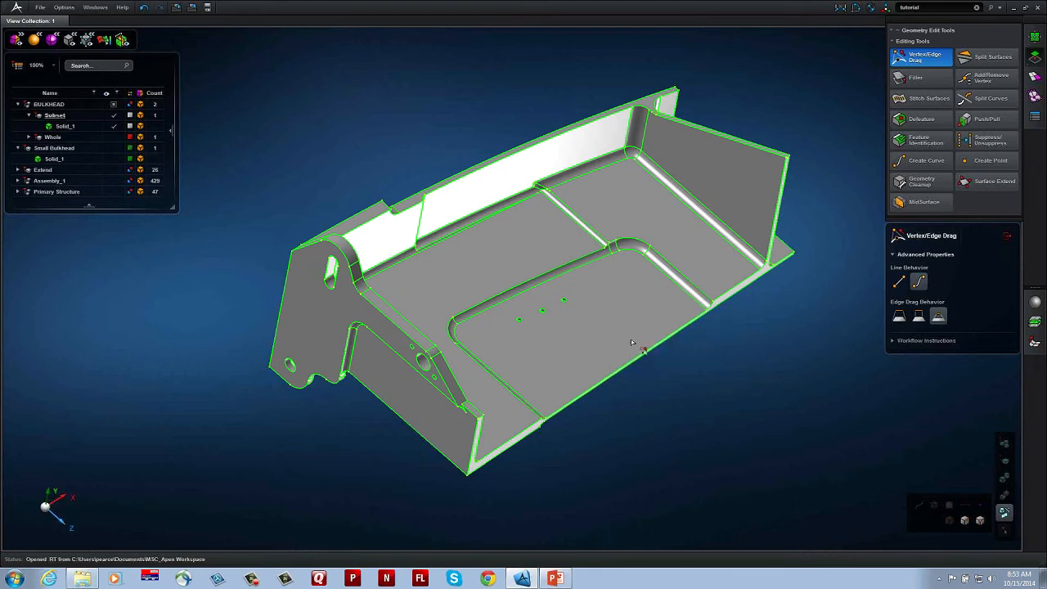
middle_drag(634, 326, 633, 333)
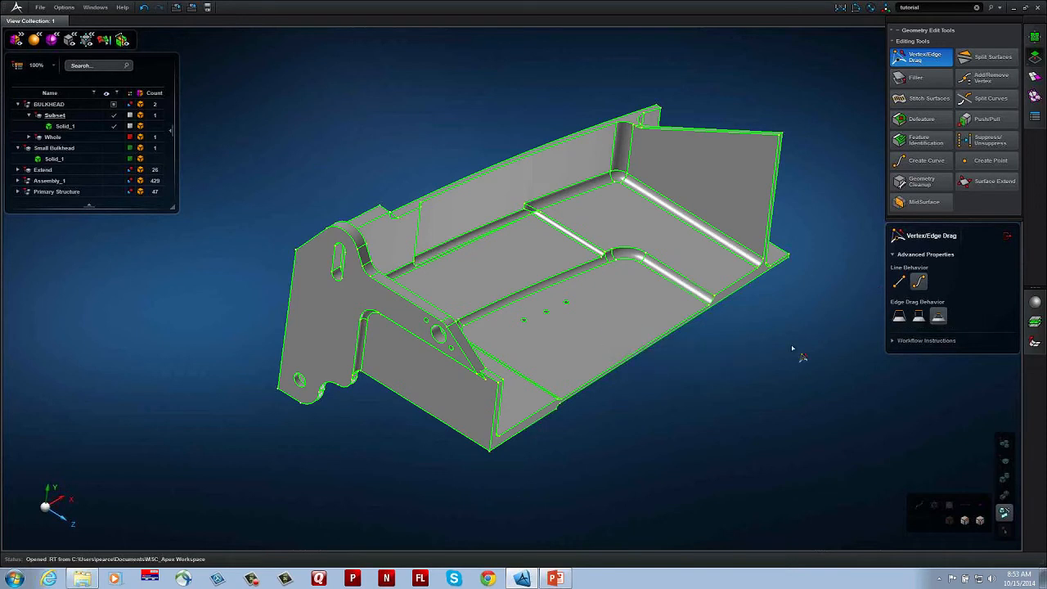
middle_drag(792, 353, 786, 345)
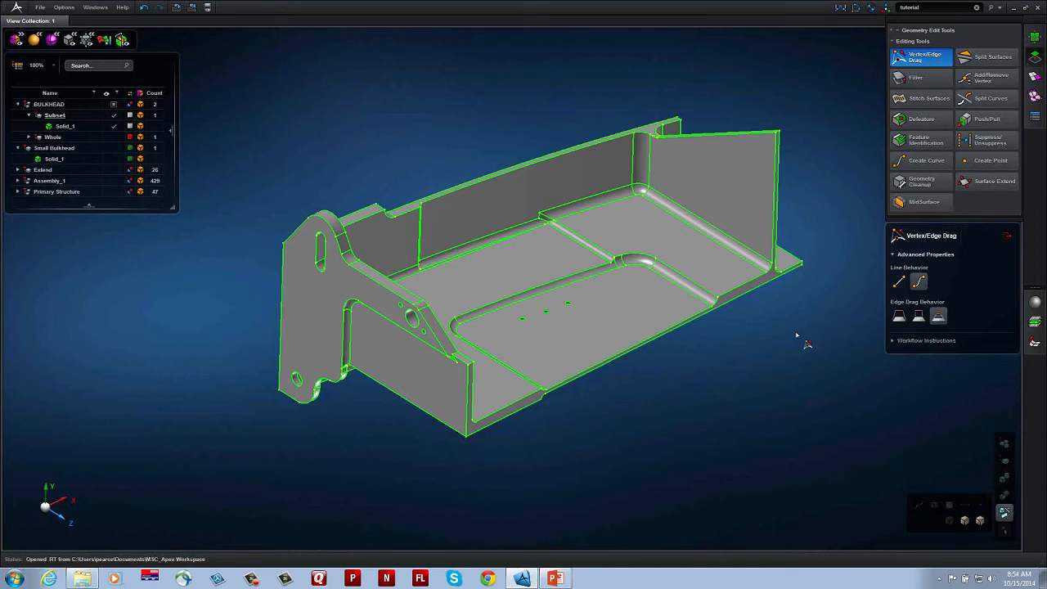
middle_drag(639, 387, 681, 387)
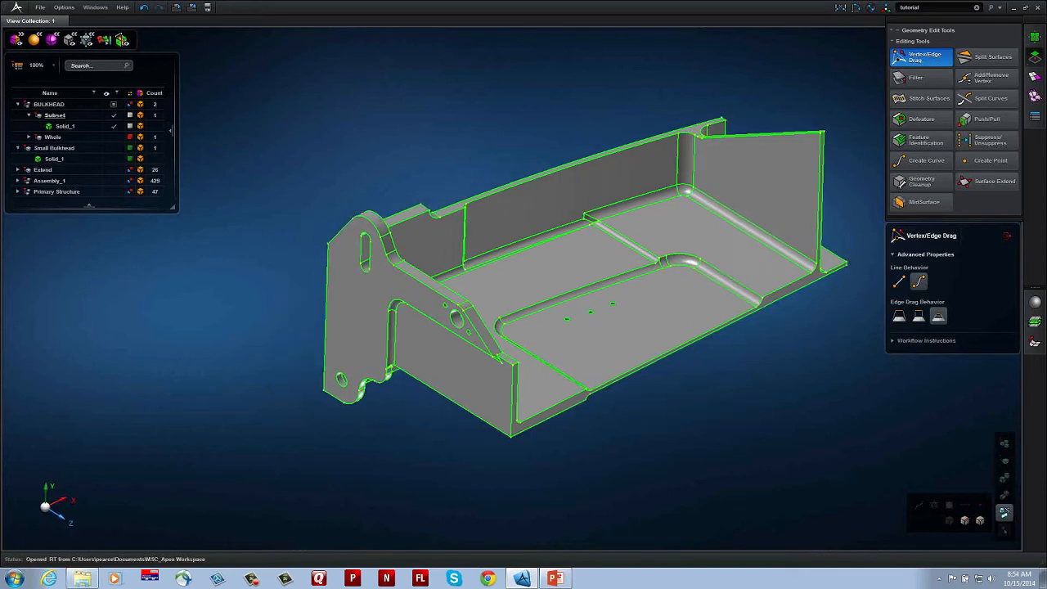
click(923, 202)
click(899, 282)
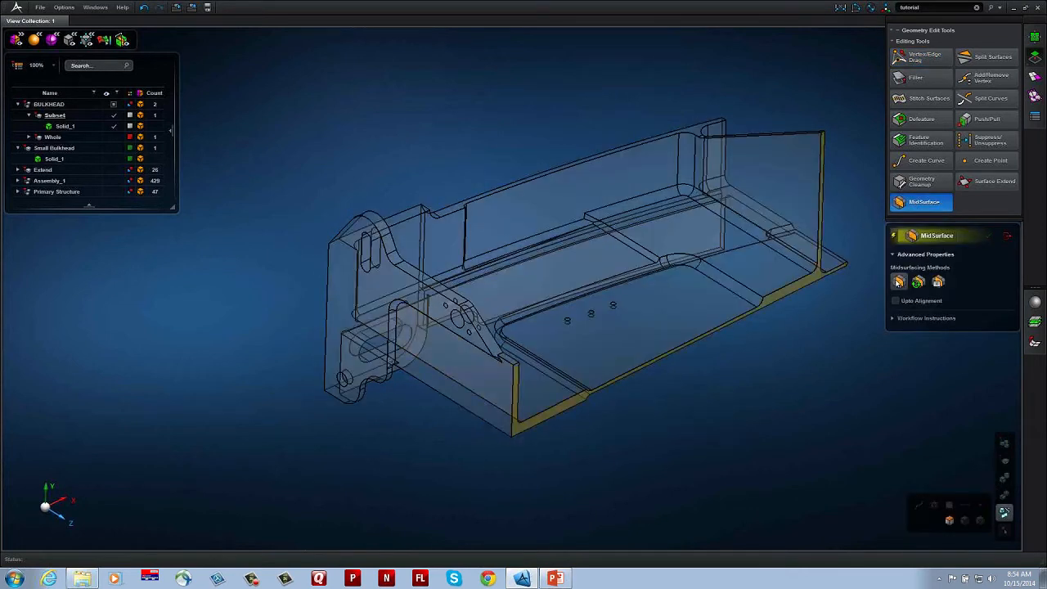
scroll(503, 400, up, 3)
middle_drag(538, 405, 578, 426)
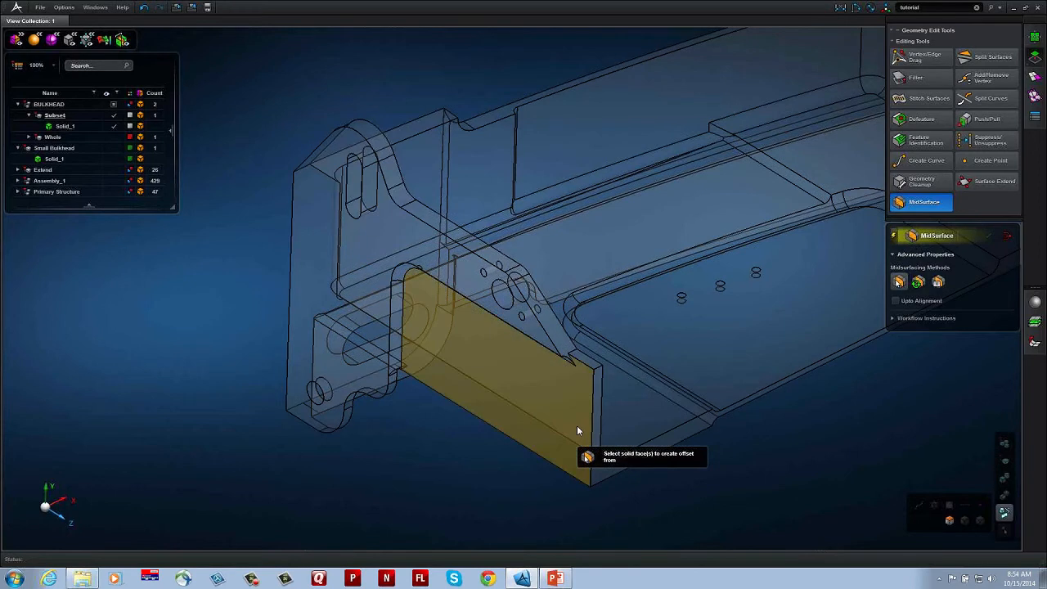
click(353, 340)
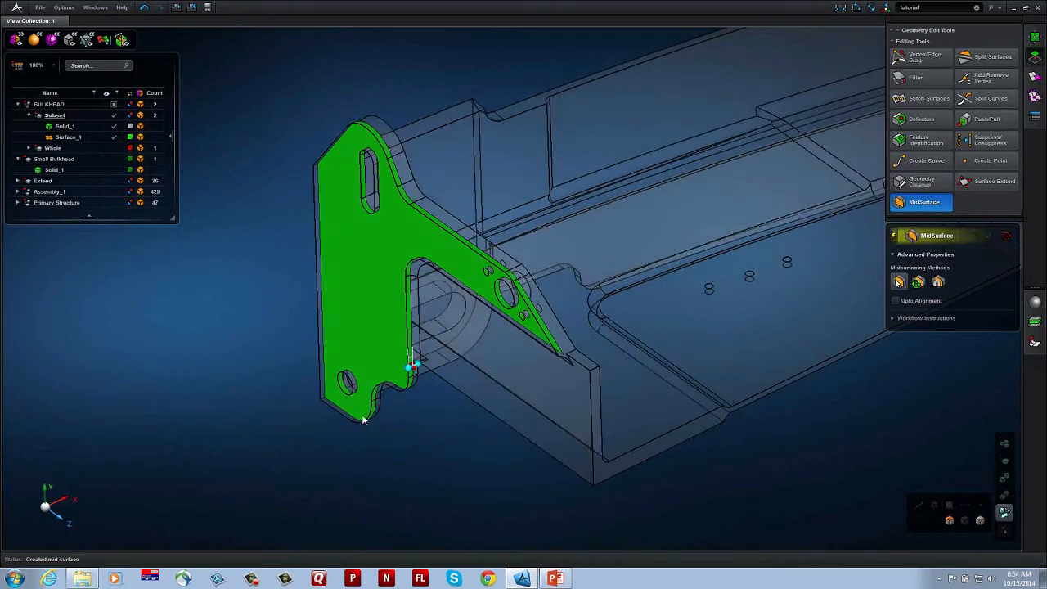
Step: Relocate the mid-surface offset measurement to the bracket's upper sloping edge, giving an offset of 2.40 mm
scroll(428, 367, up, 2)
scroll(430, 373, up, 2)
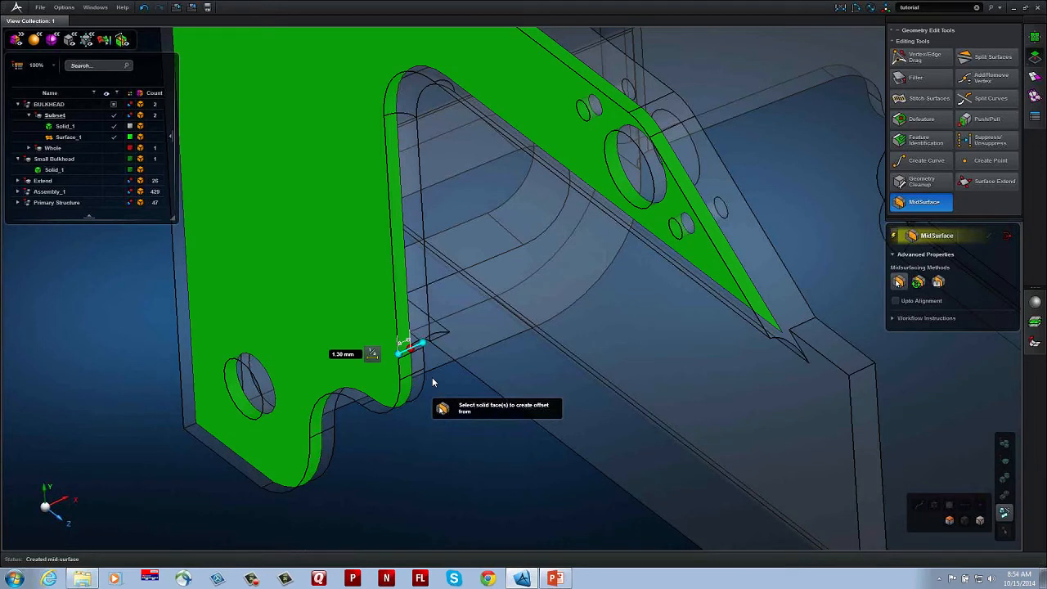
middle_drag(443, 403, 434, 448)
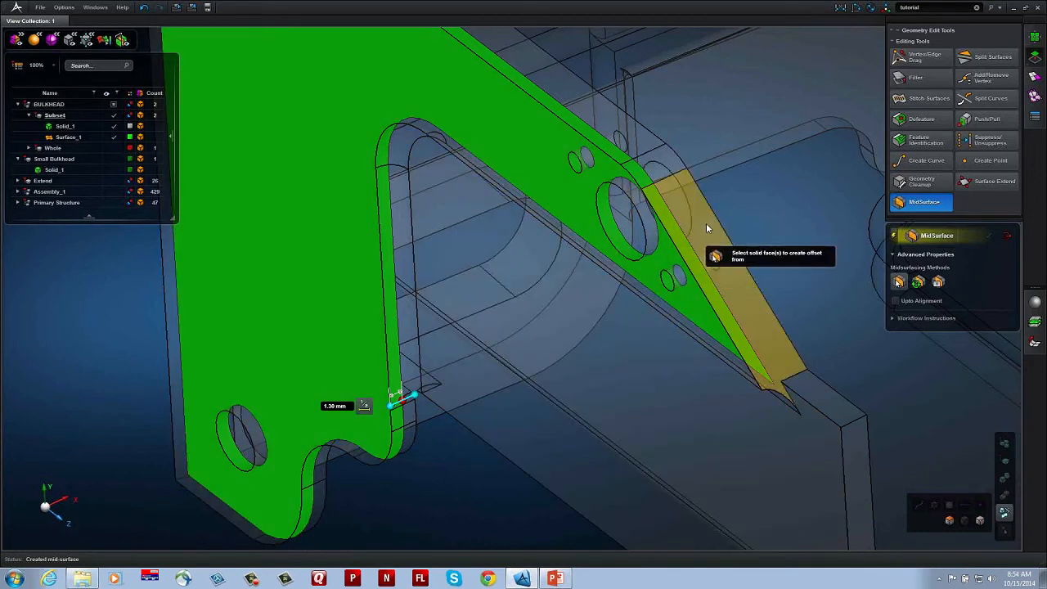
middle_drag(583, 370, 563, 411)
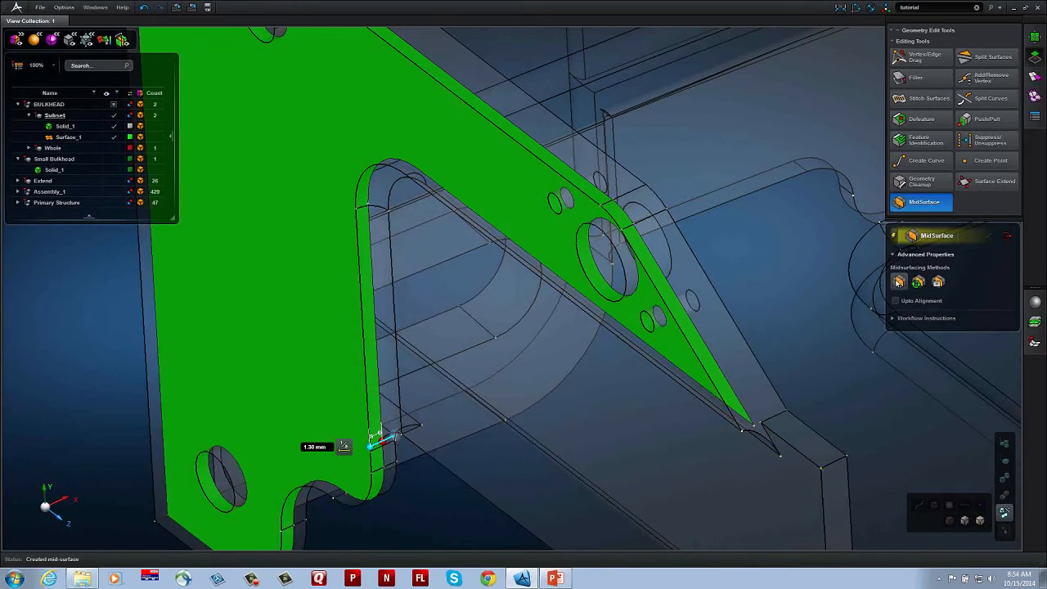
drag(573, 164, 575, 162)
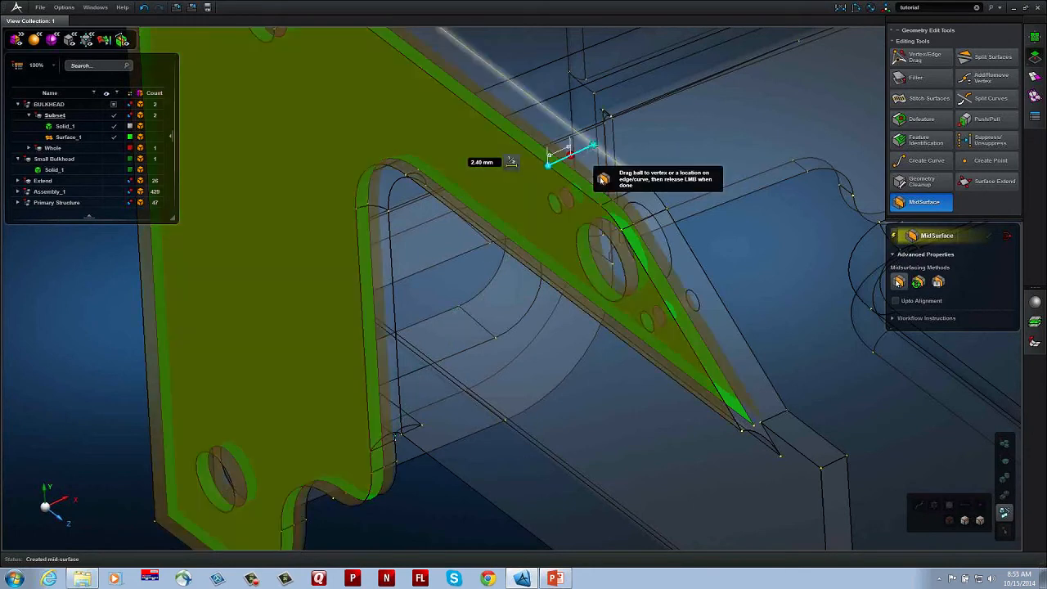
middle_drag(648, 317, 581, 400)
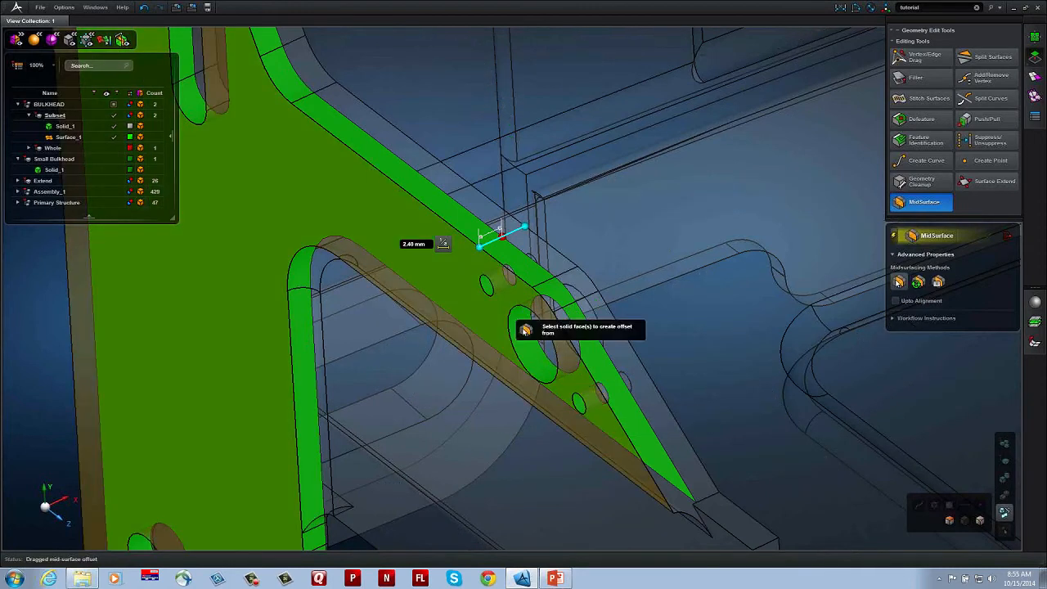
Step: Try the bracket's mid-surface at the far face (4.80 mm) and near face (0 mm), and return it to the middle at 2.40 mm
click(525, 228)
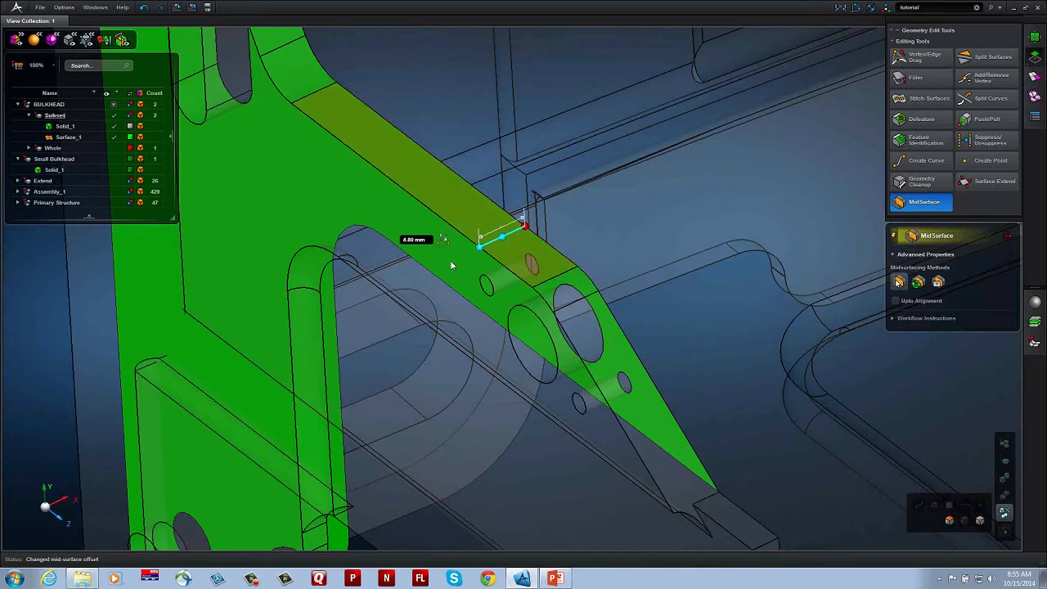
click(480, 248)
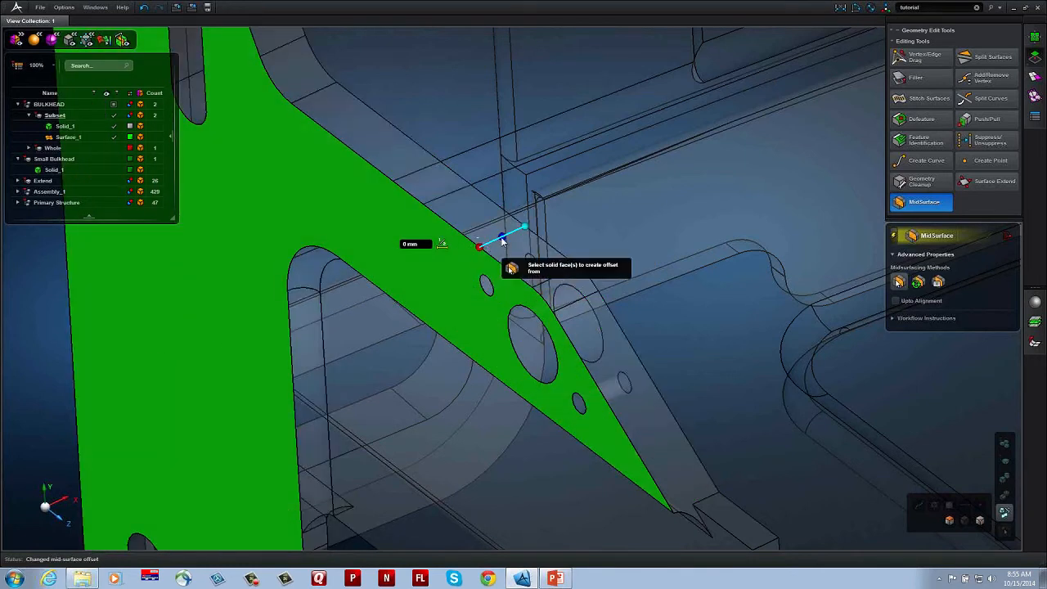
click(500, 238)
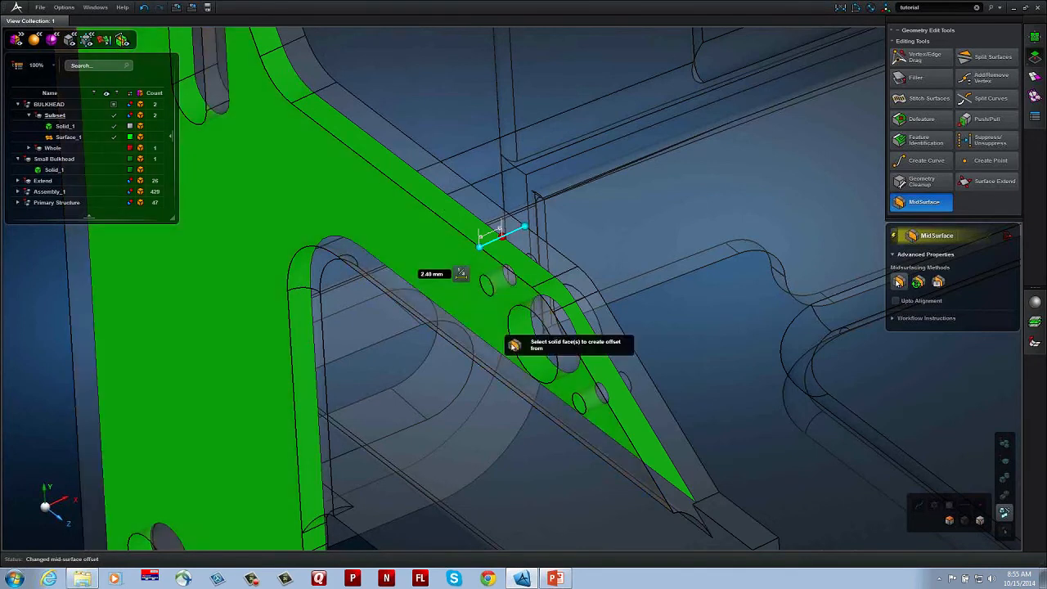
Step: Create a second mid-surface from the outer face of the thin flat wall beneath the bracket's arm
scroll(504, 316, down, 4)
middle_drag(614, 342, 644, 341)
click(488, 386)
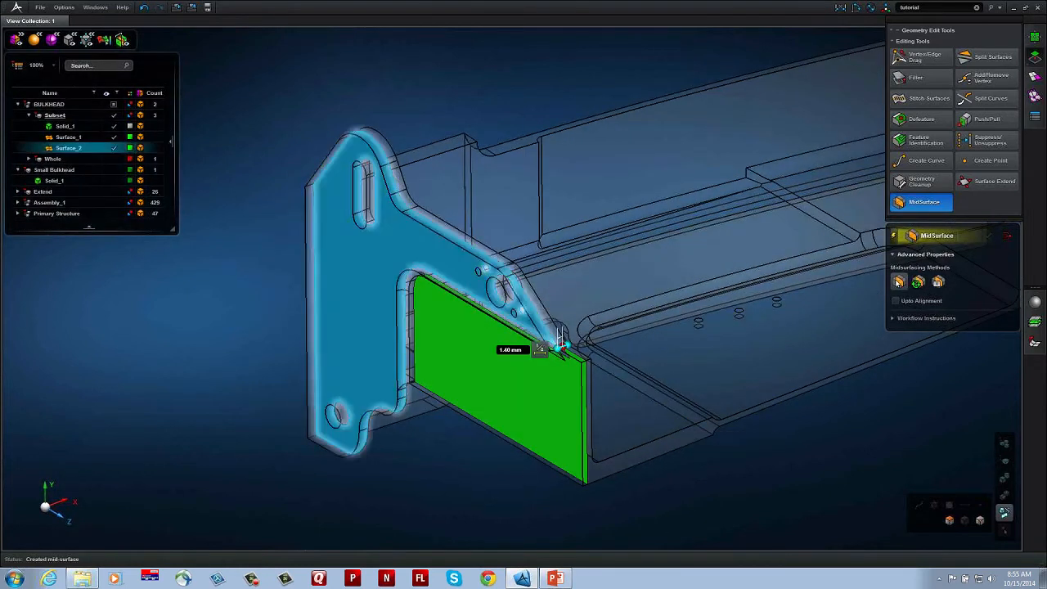
Step: Hide Solid_1 of the Subset part and examine the gap between the two mid-surfaces up close
click(114, 127)
middle_drag(429, 299, 491, 342)
middle_drag(670, 360, 633, 318)
scroll(574, 351, up, 3)
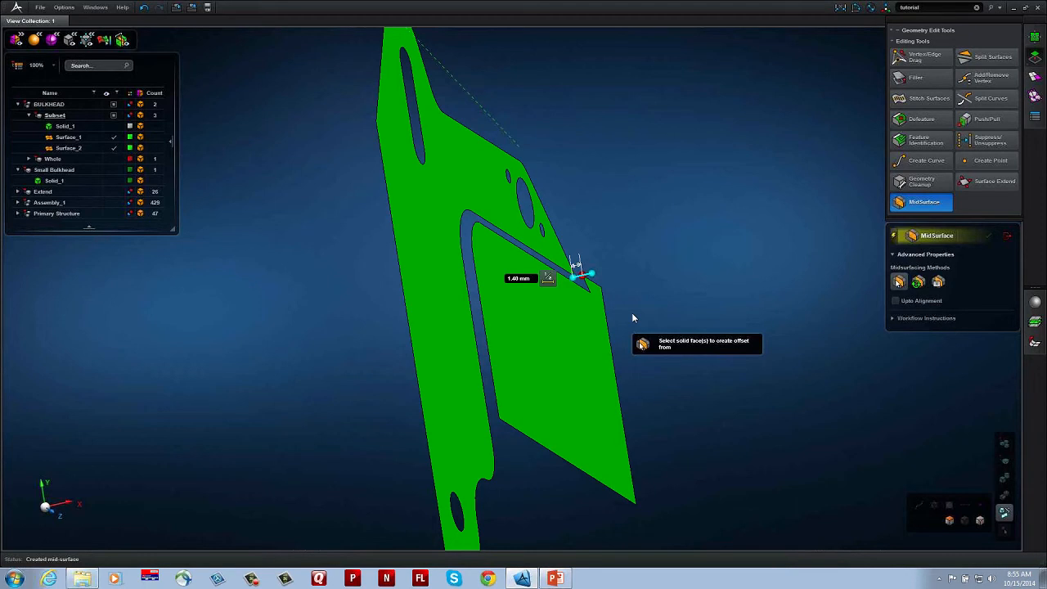
Step: Align the thin flat wall's mid-surface to the bracket's mid-surface using Upto Alignment, and switch the option off again
click(895, 300)
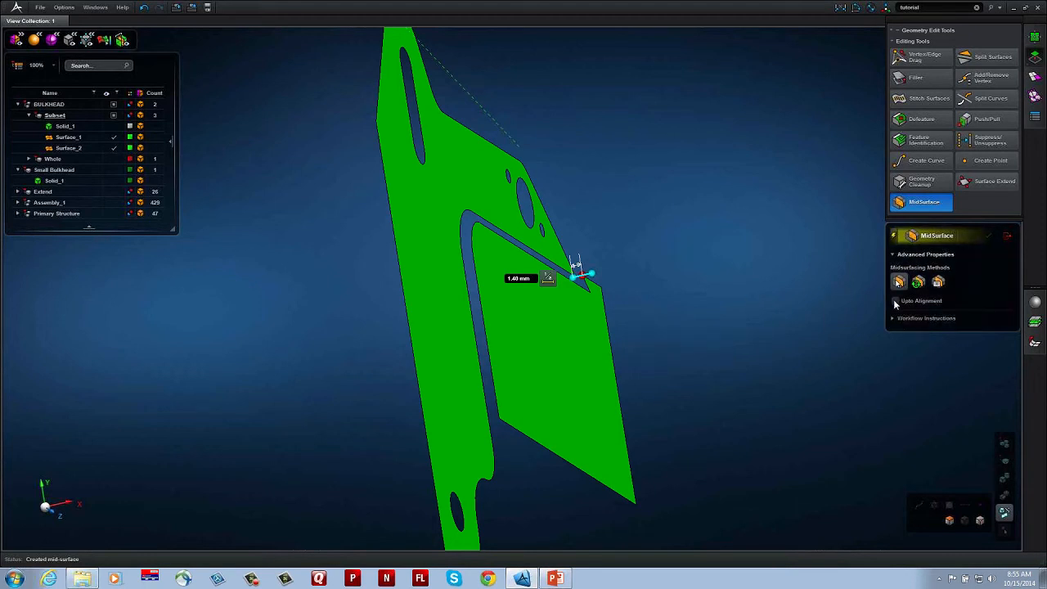
click(541, 362)
click(455, 354)
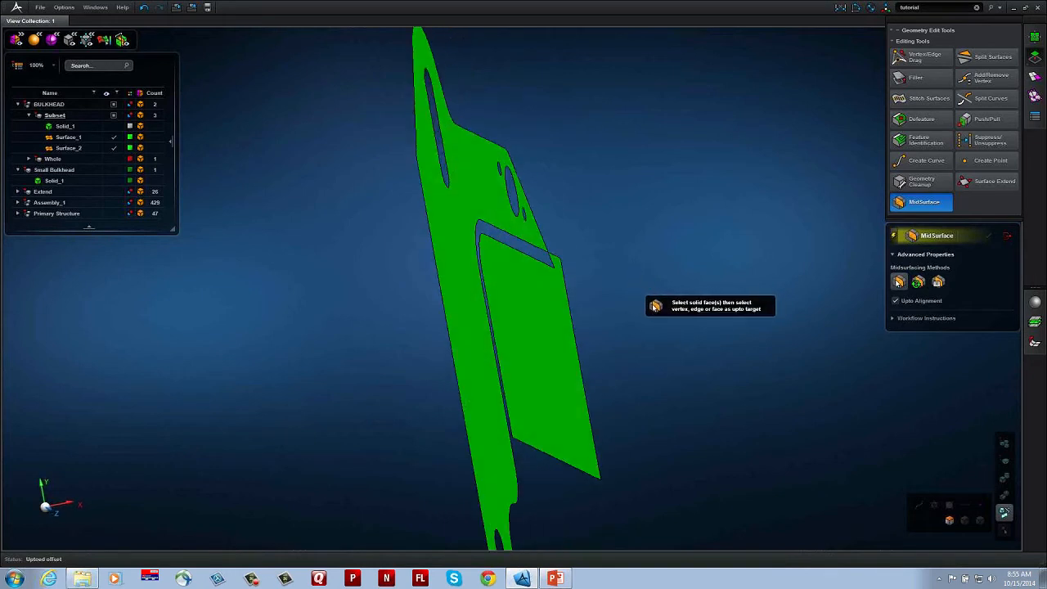
click(895, 301)
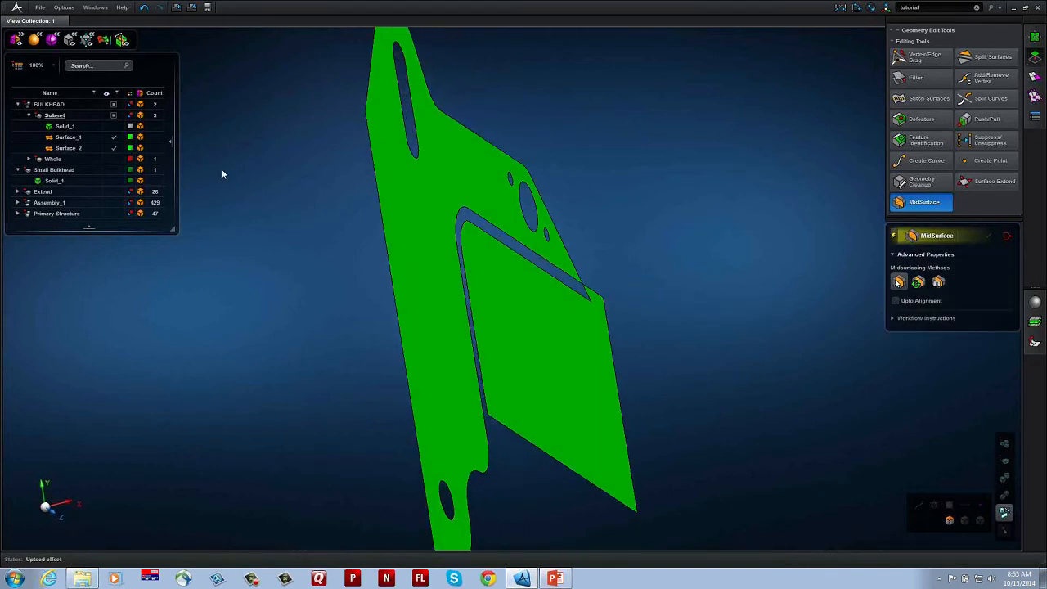
Step: Show Solid_1 of the Subset part again and create mid-surfaces from its horizontal web and the outer wall hanging below it
click(114, 127)
middle_drag(435, 247, 435, 226)
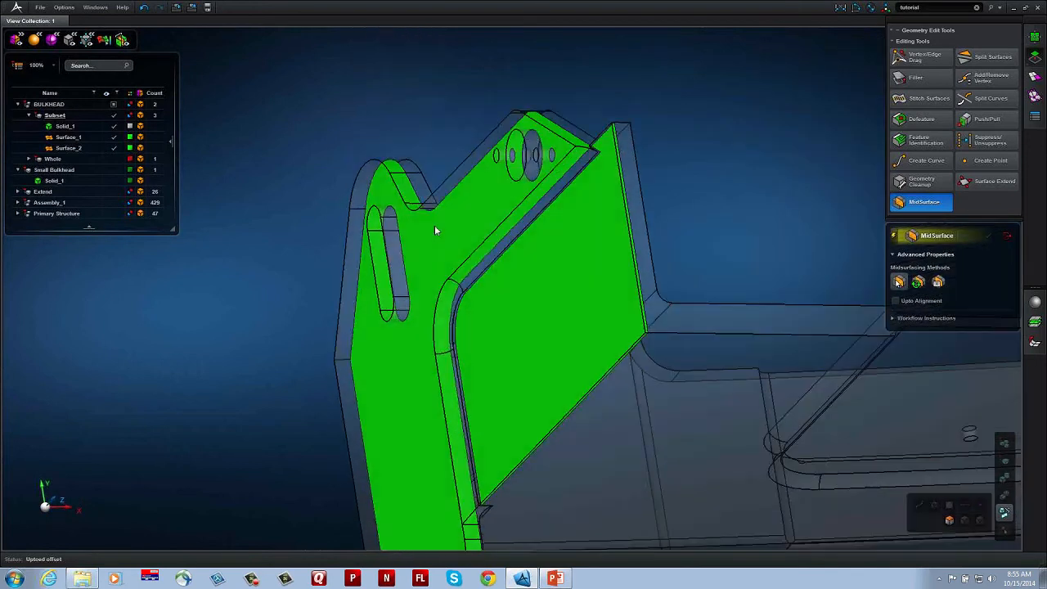
click(760, 385)
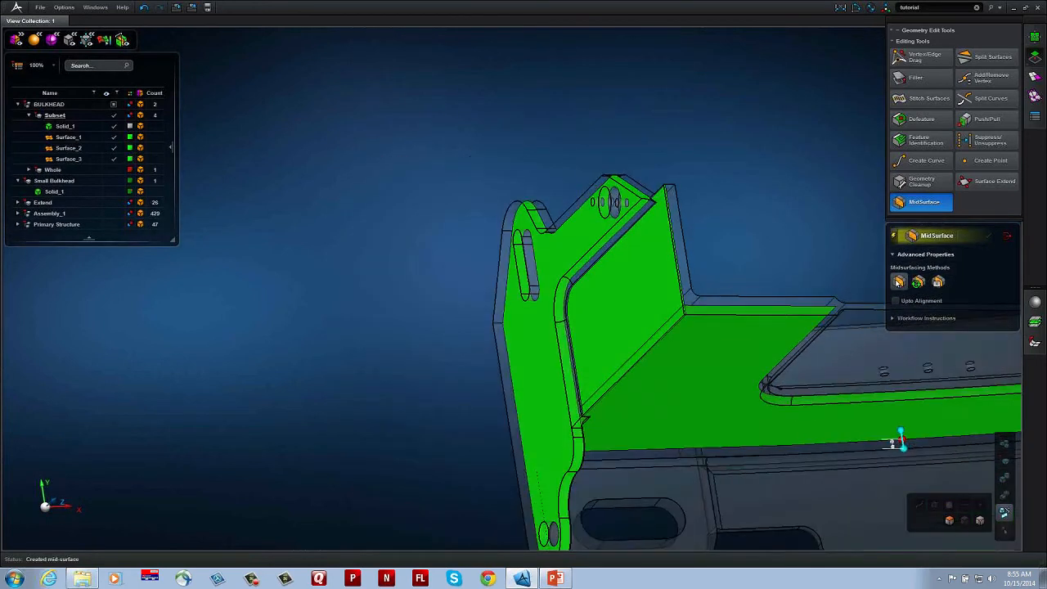
middle_drag(791, 291, 496, 398)
click(496, 401)
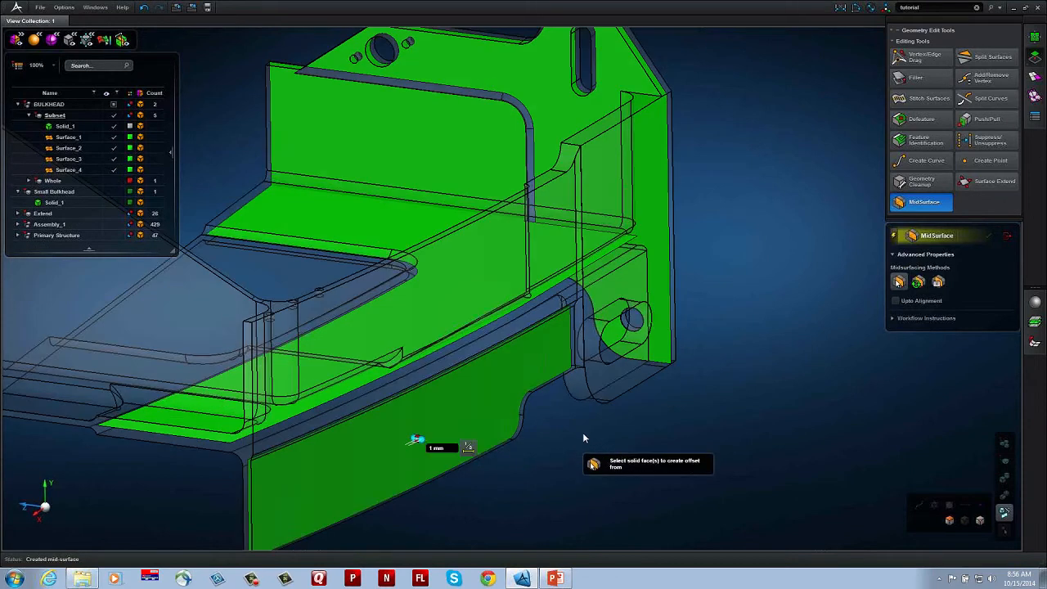
Step: Examine the four mid-surfaces from several sides, focusing on the uncovered slotted lug between the outer wall and the bracket
middle_drag(583, 433, 748, 168)
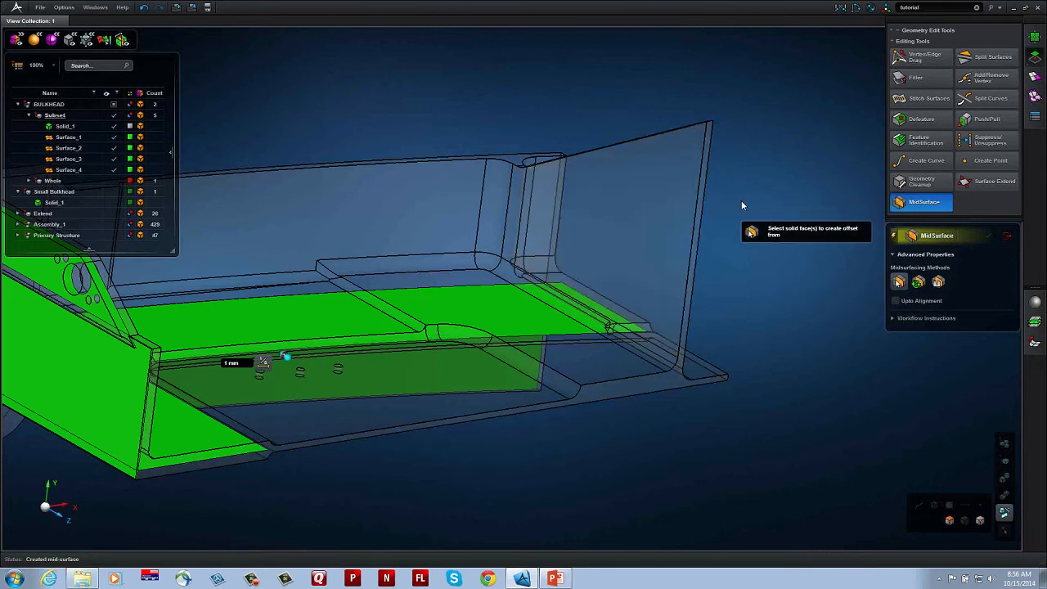
scroll(742, 202, down, 3)
middle_drag(581, 269, 737, 237)
middle_drag(622, 270, 746, 287)
right_drag(747, 287, 576, 303)
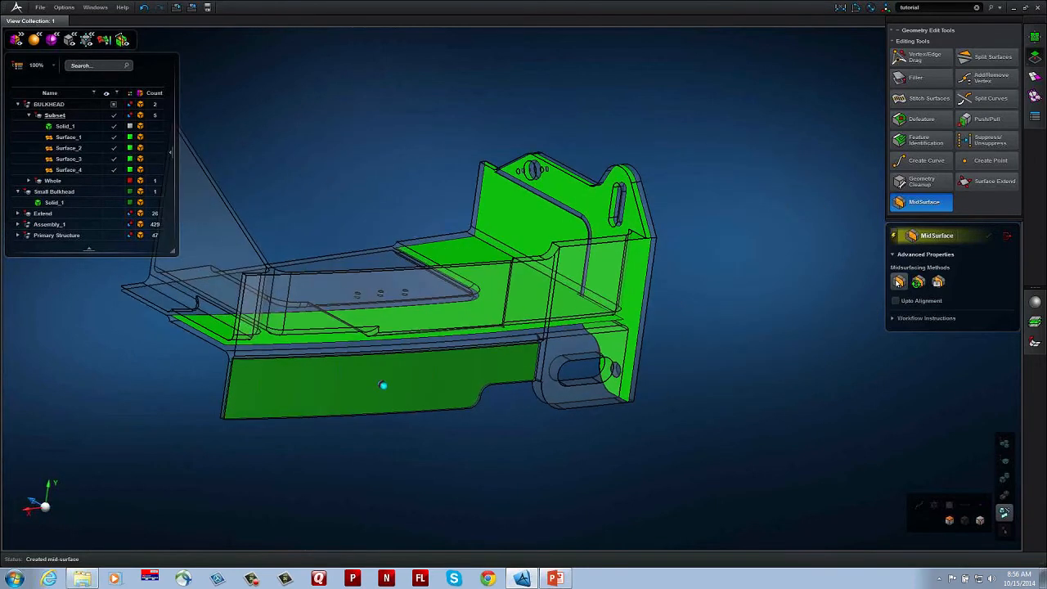
scroll(577, 323, up, 5)
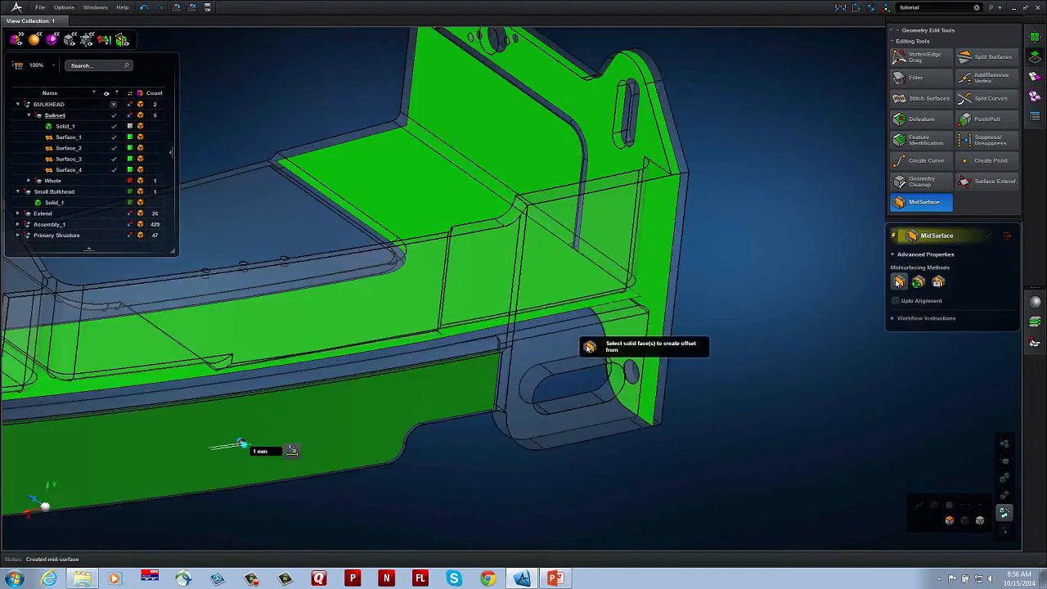
scroll(580, 321, up, 3)
scroll(548, 295, up, 3)
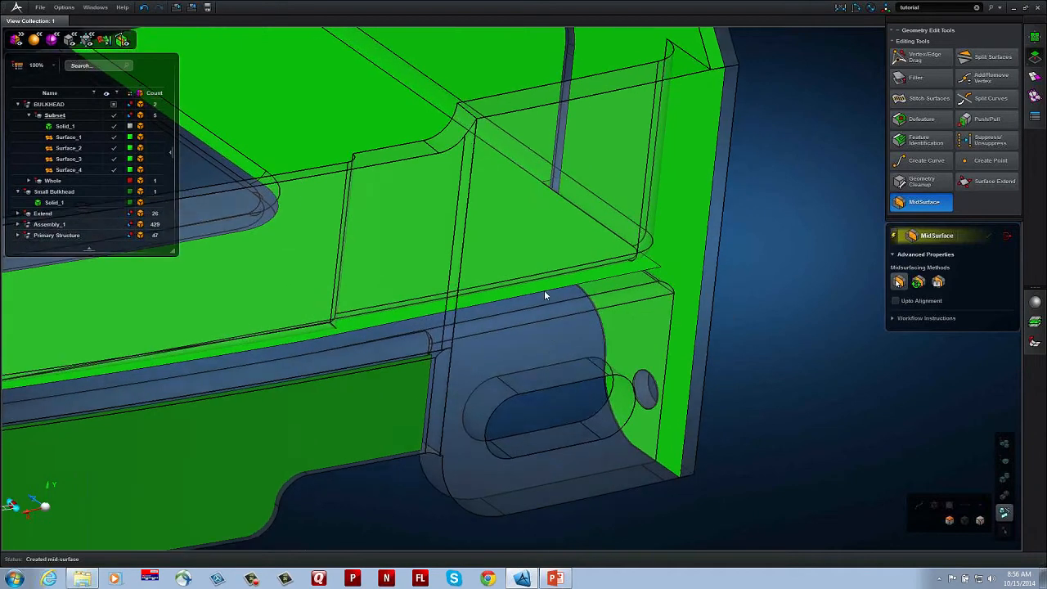
middle_drag(574, 312, 566, 306)
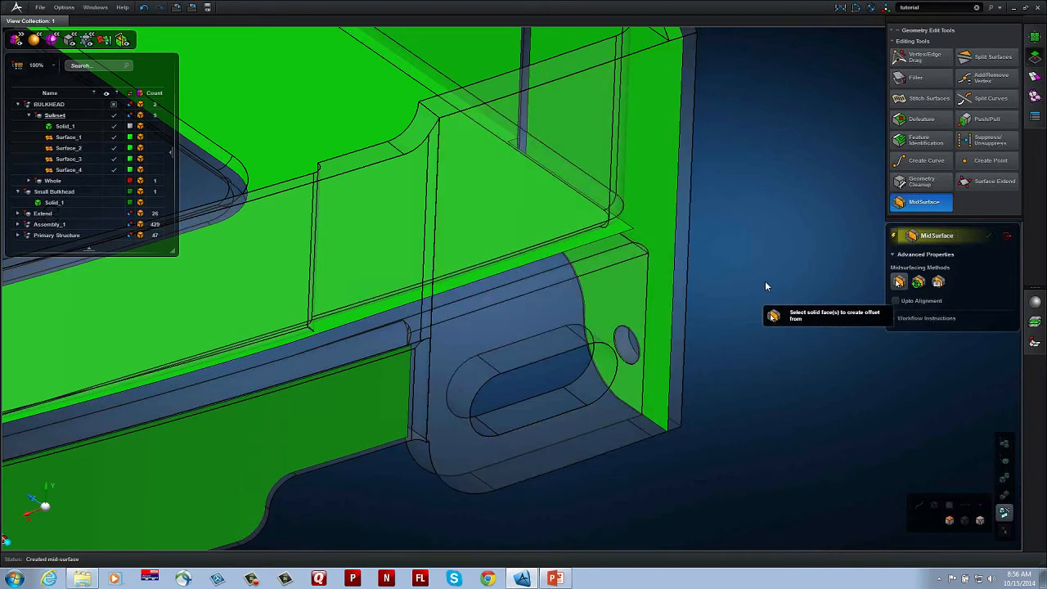
middle_drag(765, 280, 772, 267)
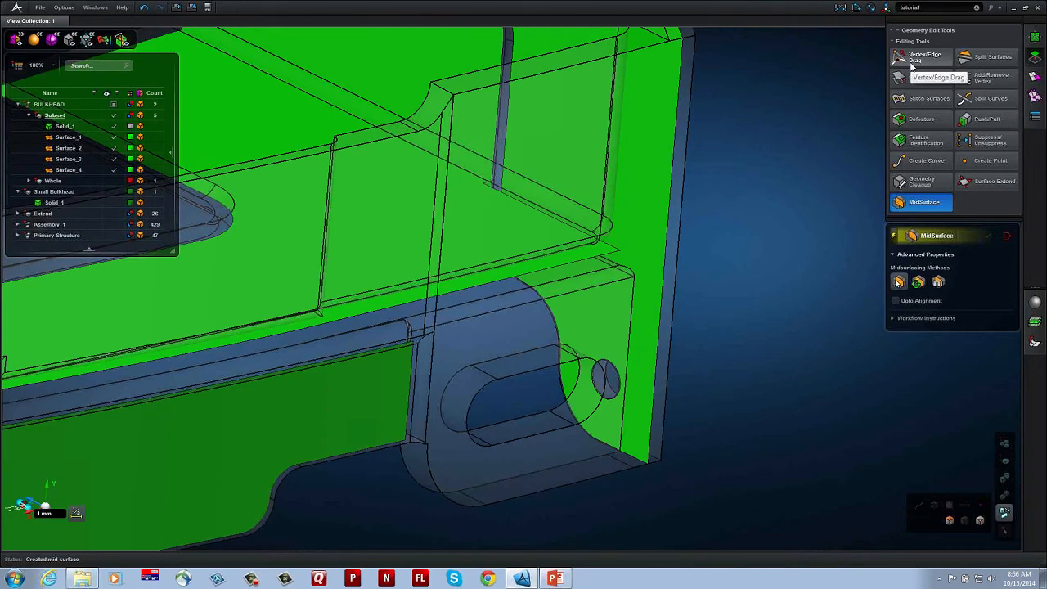
Step: Start Vertex/Edge Drag and set the rendering of the Subset part's Solid_1 to wireframe
mouse_move(911, 66)
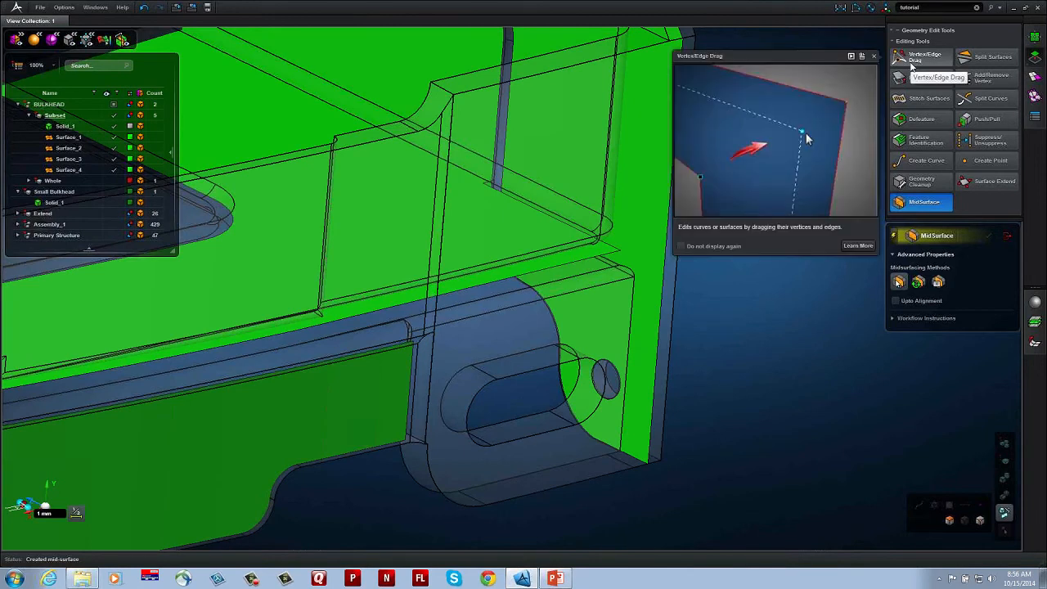
click(912, 59)
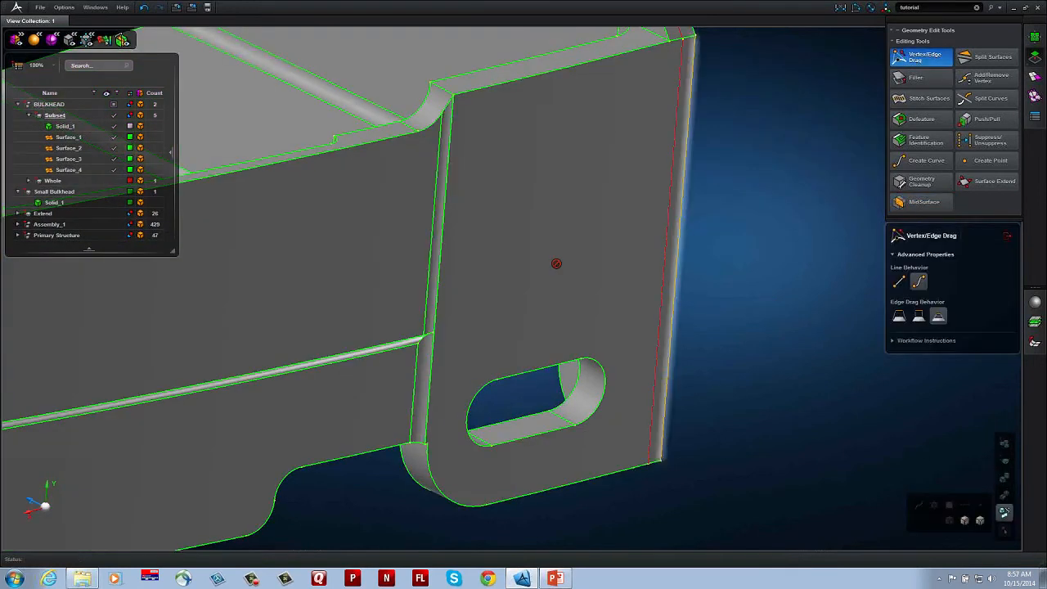
click(140, 129)
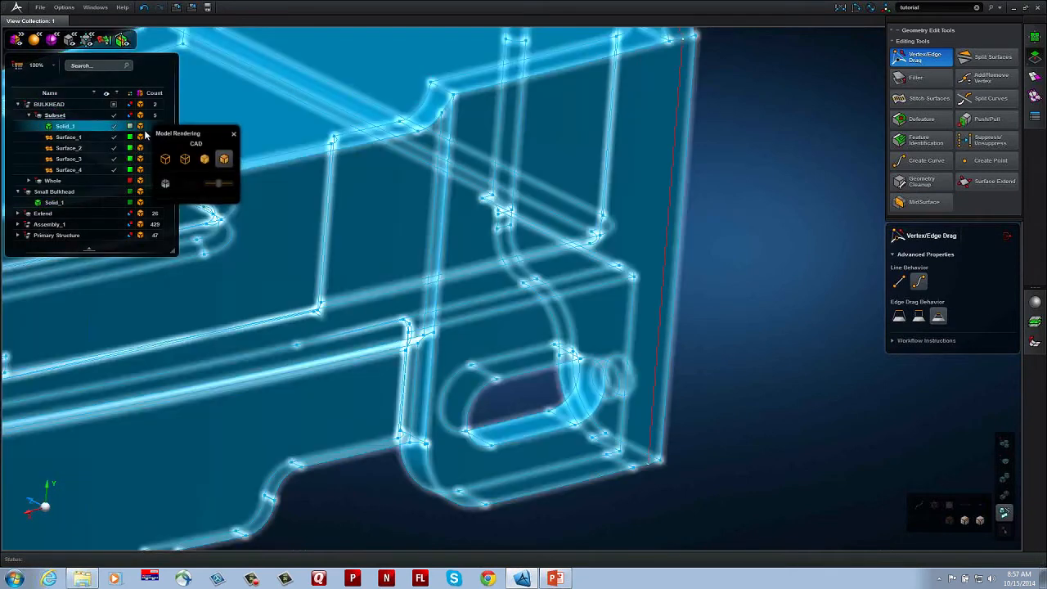
click(185, 159)
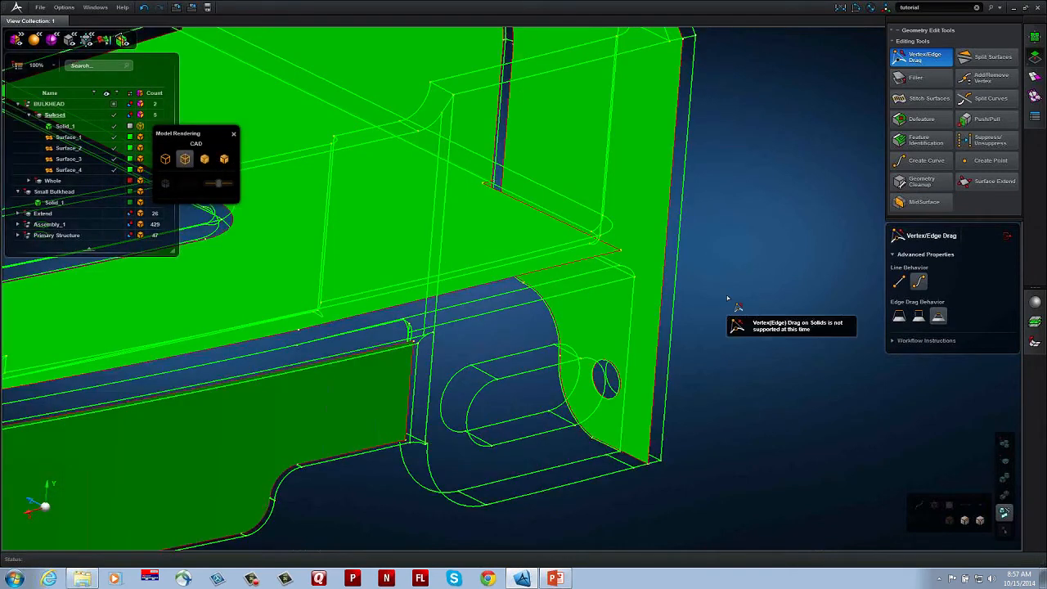
Step: Extend the outer wall surface's vertical end edge across the slotted lug and snap it to the bracket's mid-surface
middle_drag(720, 308, 733, 261)
scroll(737, 266, up, 2)
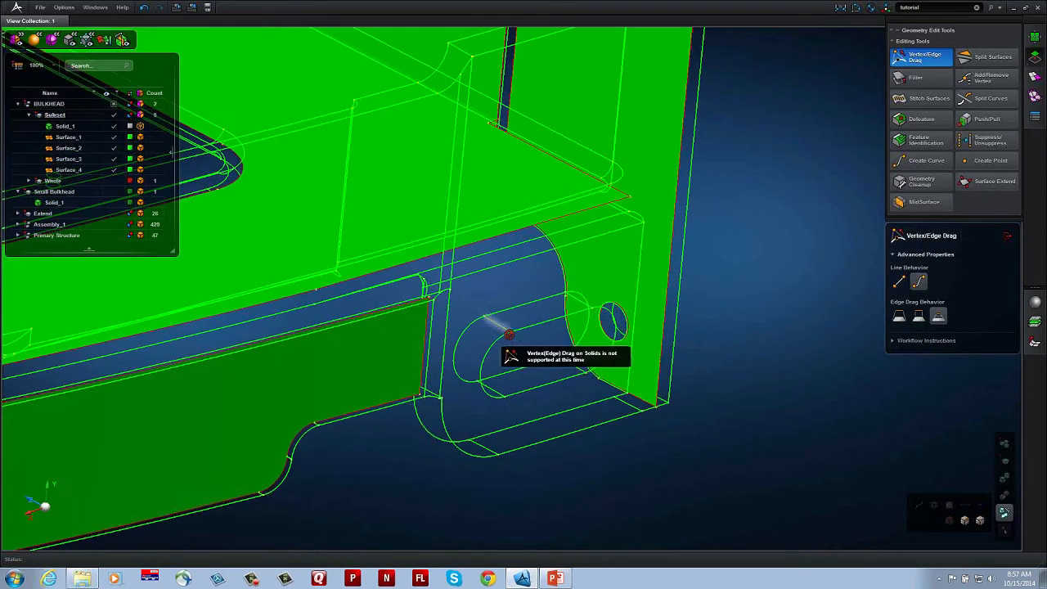
scroll(501, 348, up, 2)
middle_drag(514, 344, 436, 352)
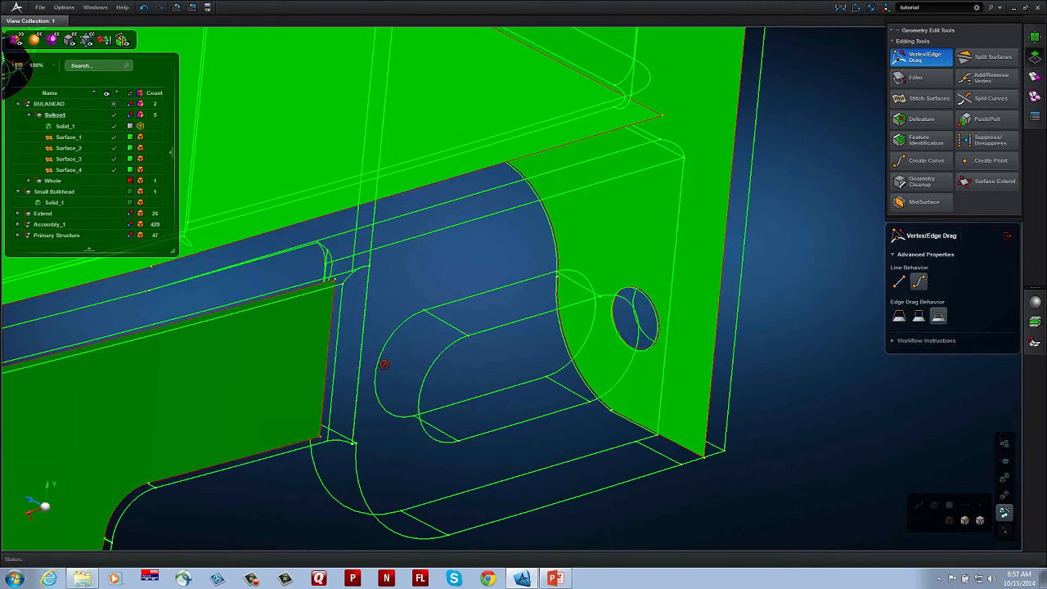
click(330, 331)
drag(331, 330, 699, 224)
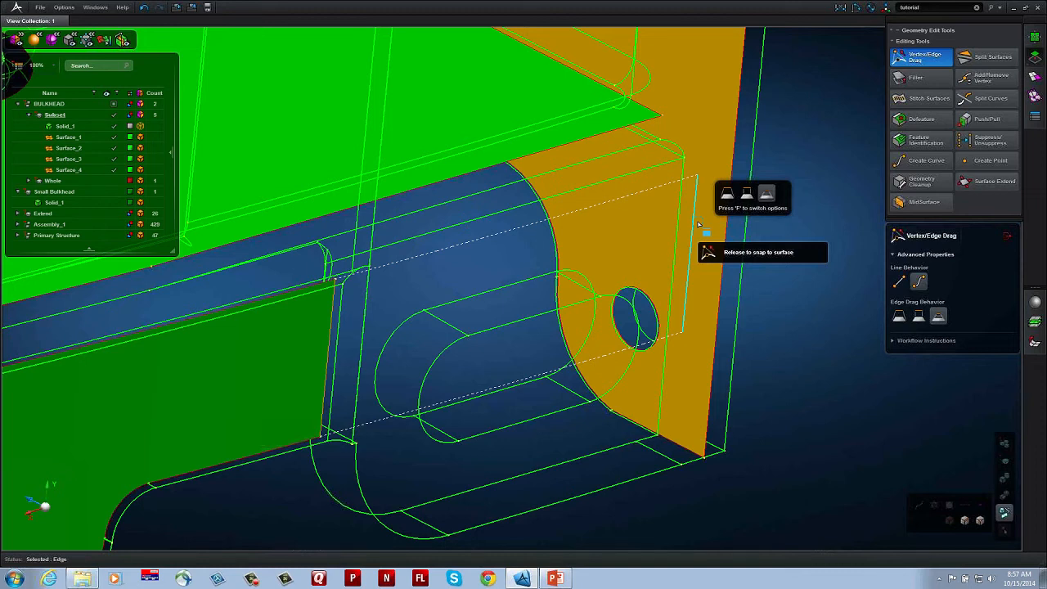
drag(698, 223, 680, 226)
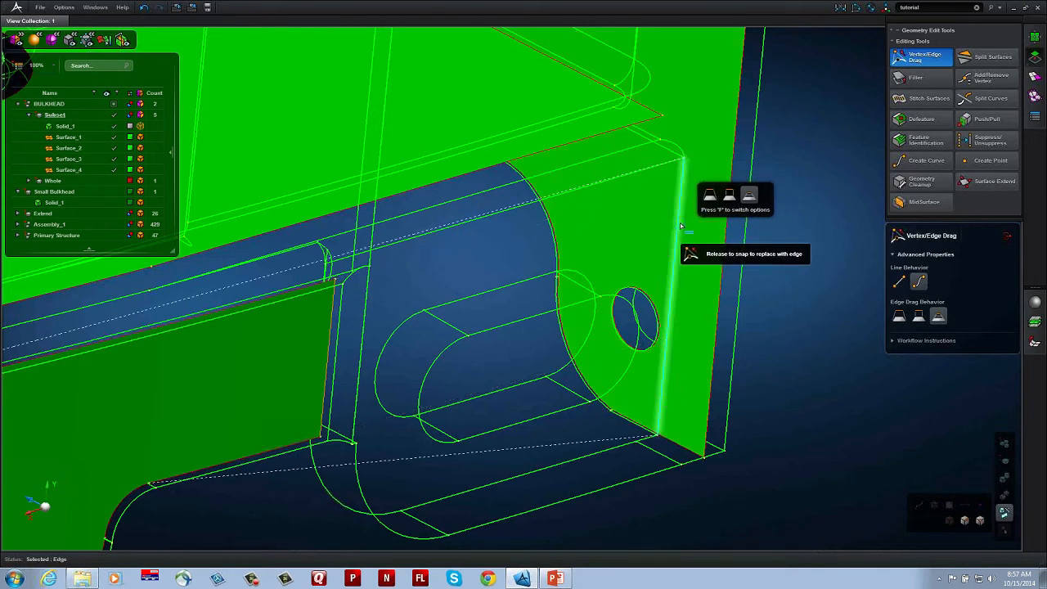
drag(680, 226, 698, 222)
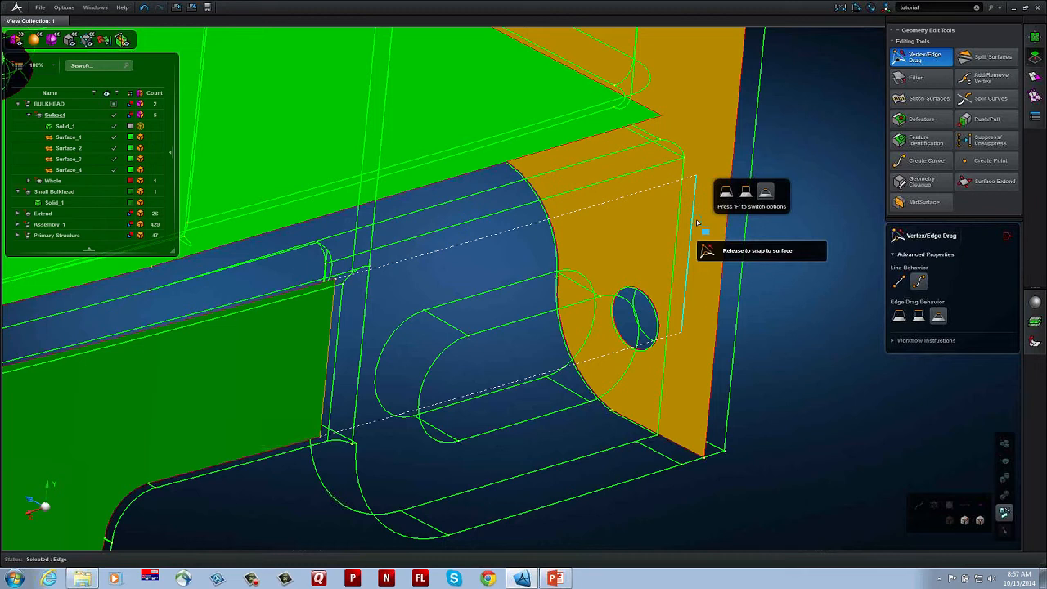
drag(698, 221, 700, 220)
Step: Extend the lower edge of the surface across the lug down to the solid's bottom face beneath the slot
middle_drag(637, 288, 584, 287)
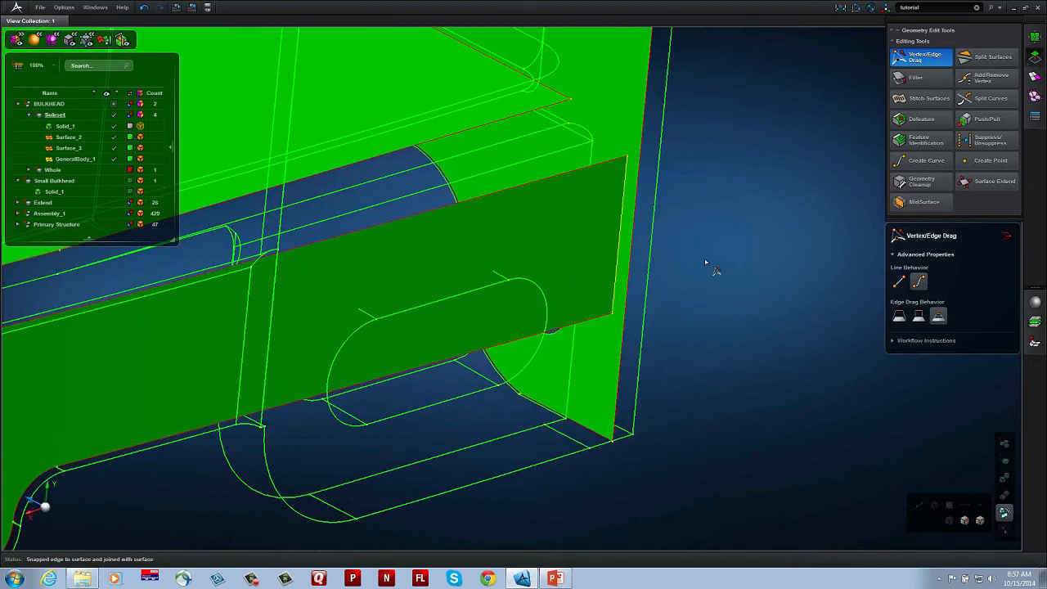
middle_drag(708, 259, 741, 226)
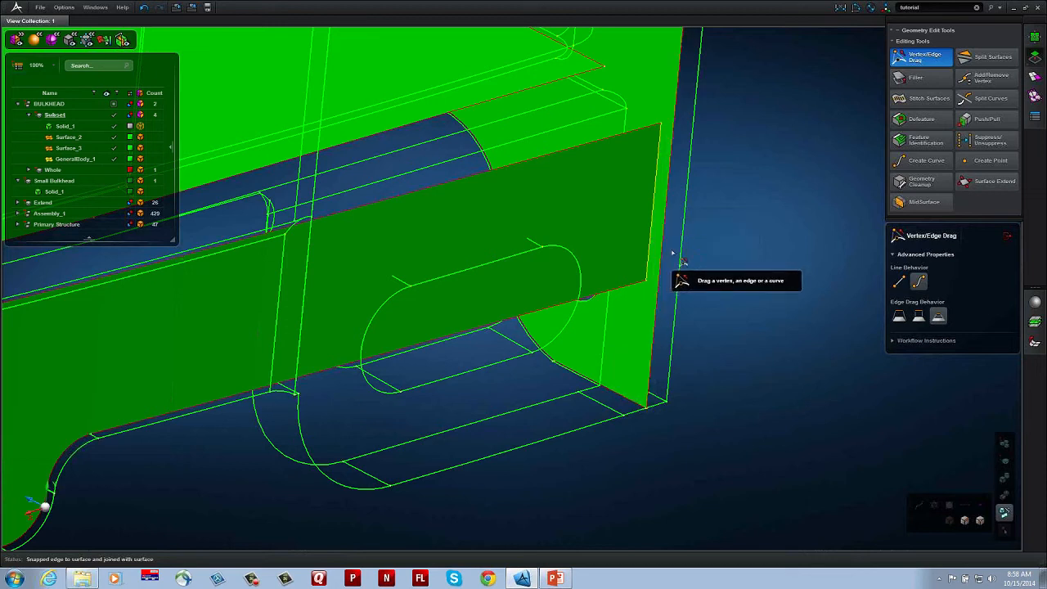
middle_drag(684, 250, 716, 226)
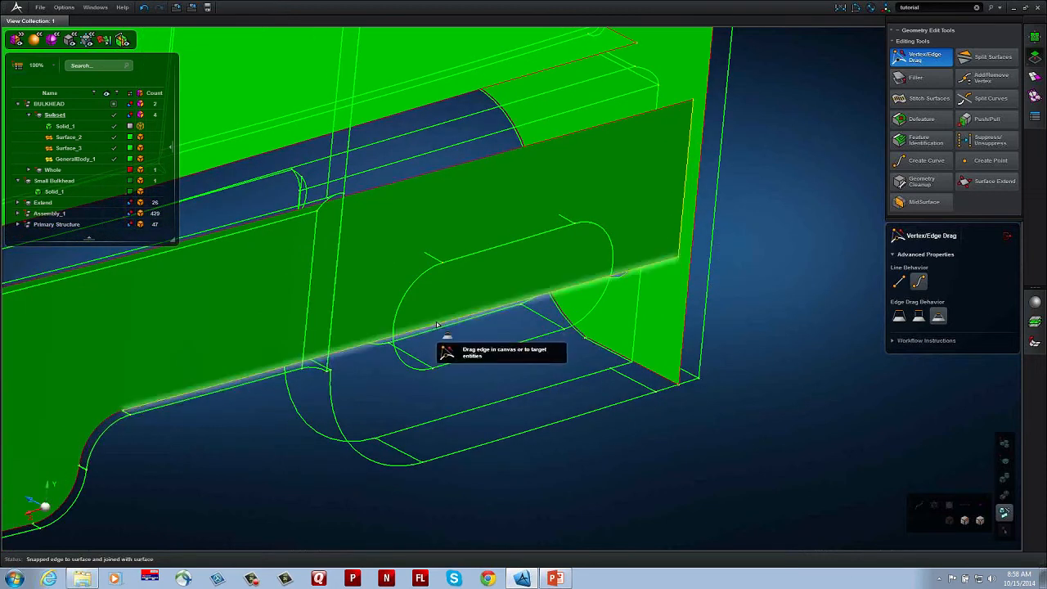
drag(469, 367, 477, 426)
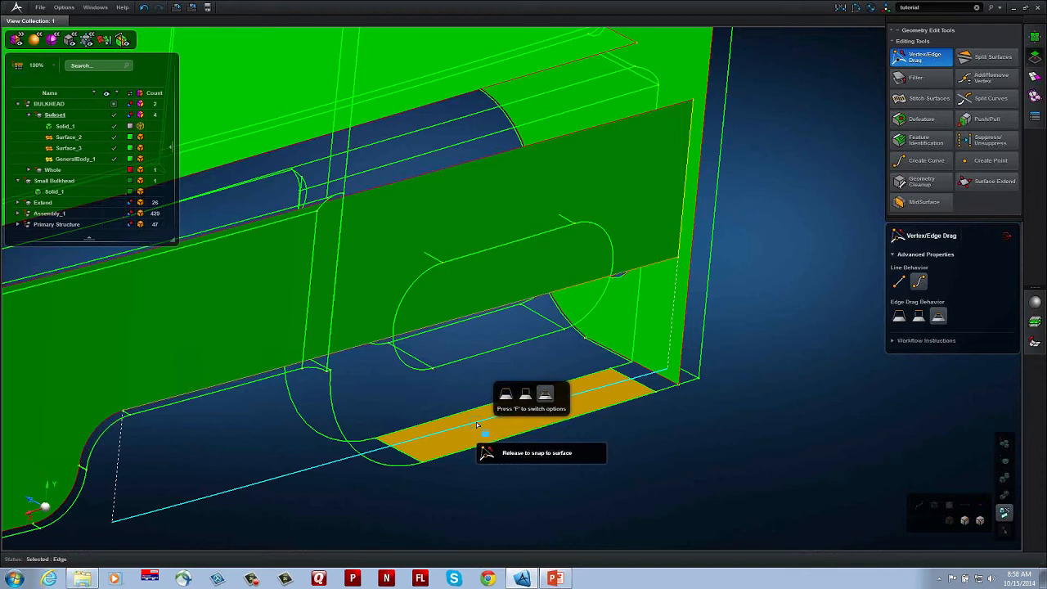
drag(478, 424, 478, 446)
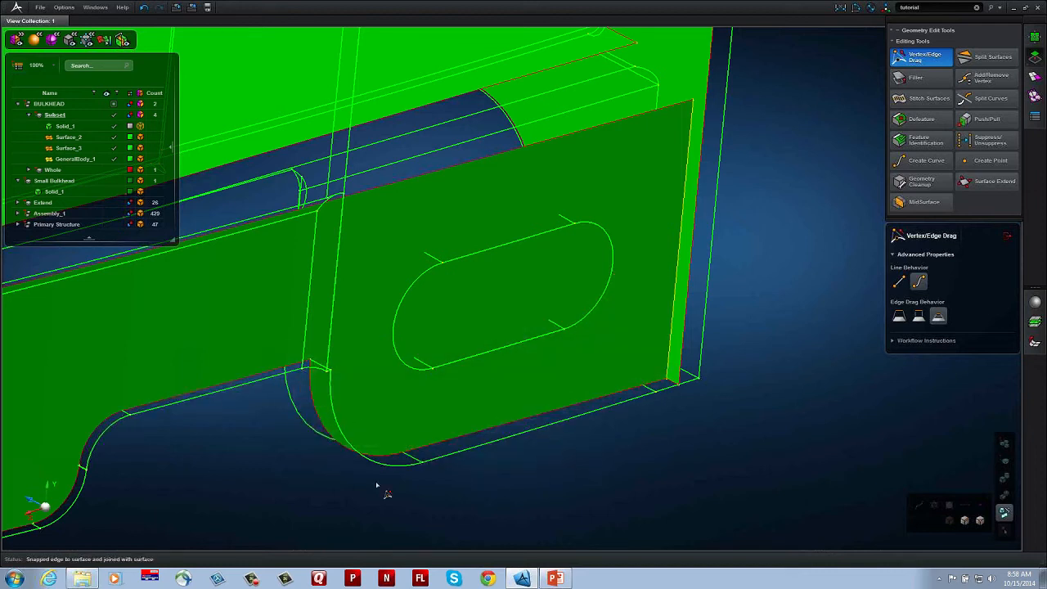
Step: Split the lug surface along the four edges of the elongated slot and delete the resulting inner face
middle_drag(560, 352, 565, 395)
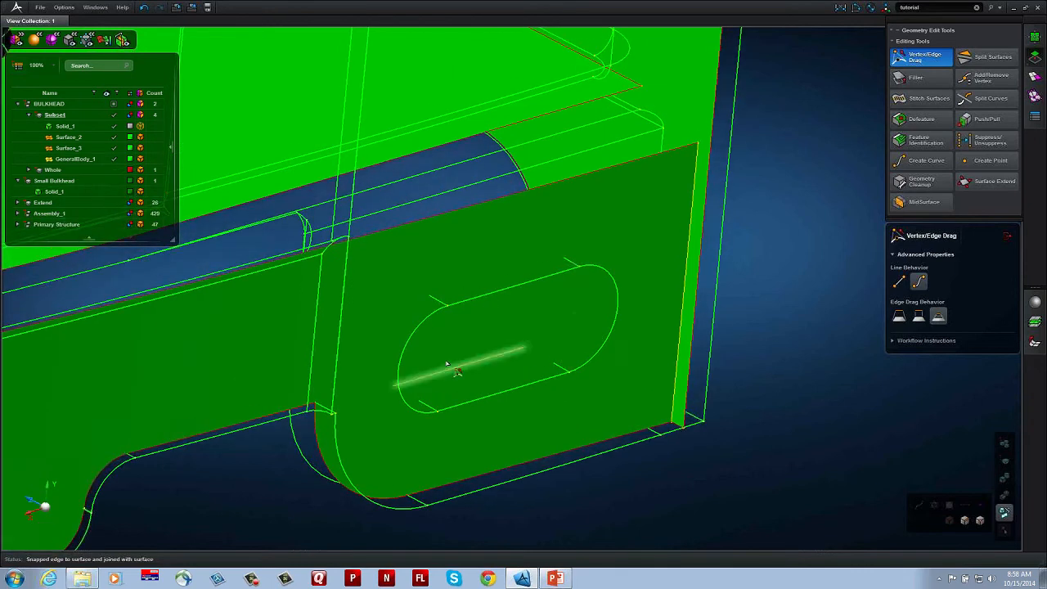
click(990, 58)
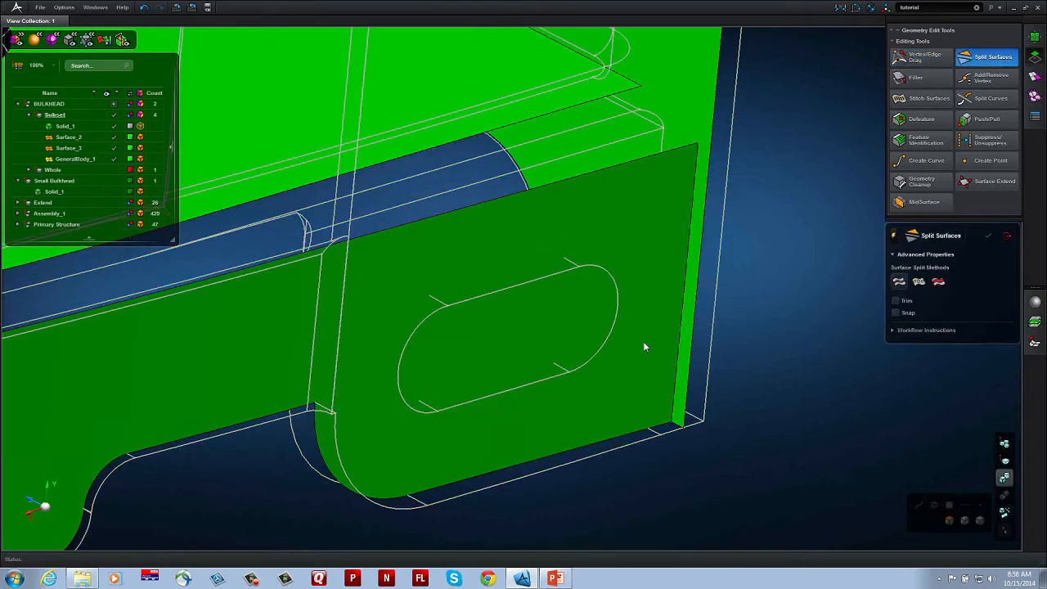
click(532, 330)
middle_click(519, 322)
click(521, 285)
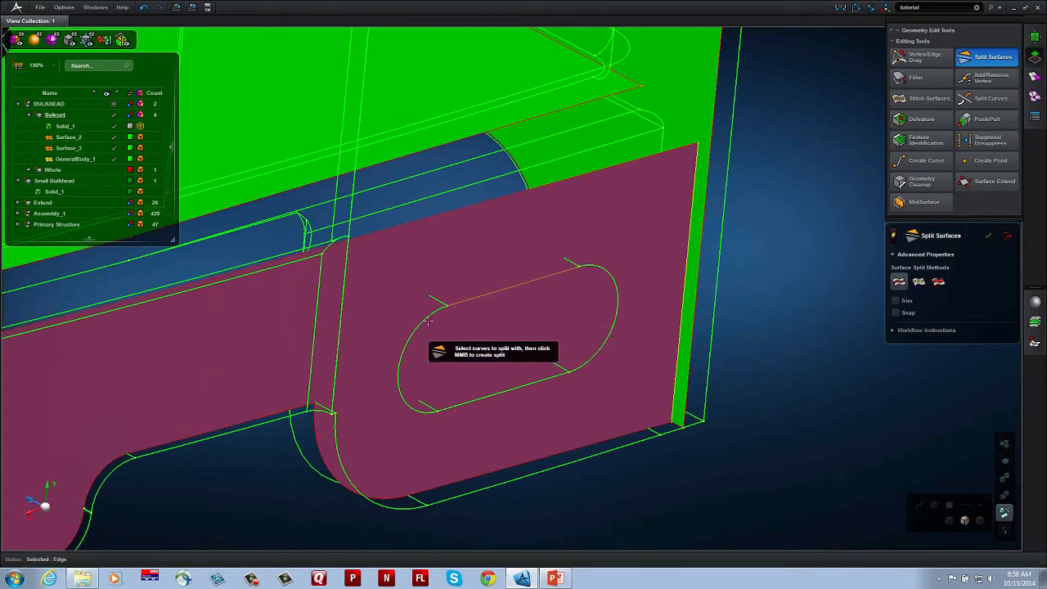
click(405, 348)
click(486, 391)
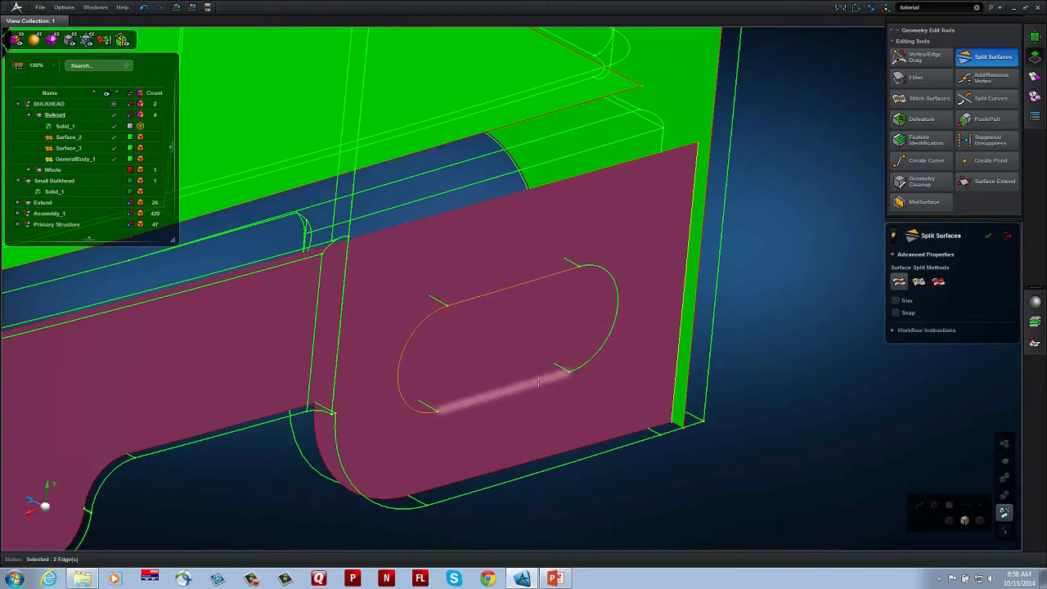
click(610, 335)
middle_click(610, 335)
click(511, 312)
key(Delete)
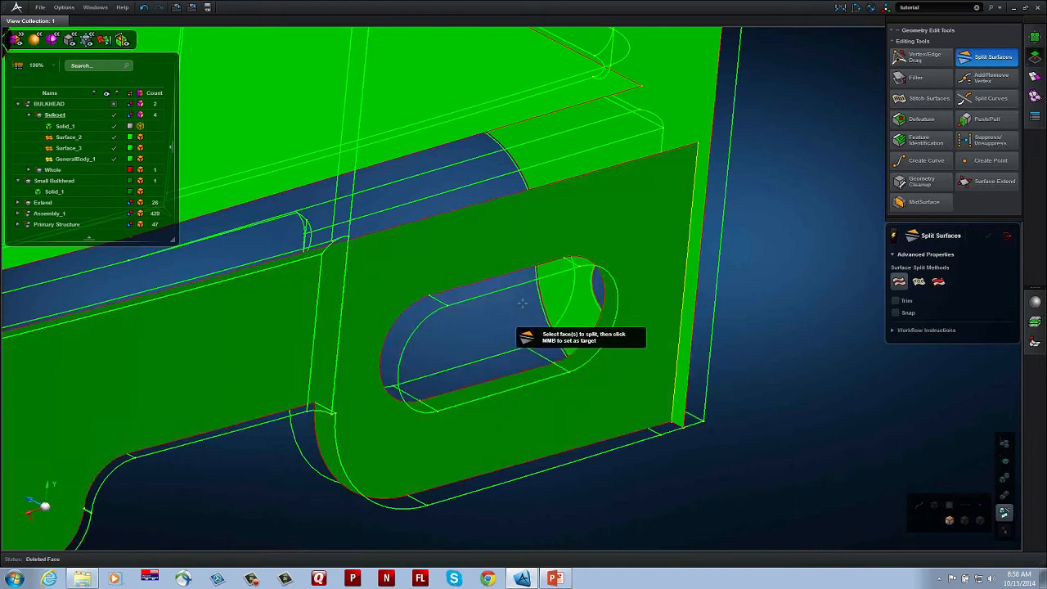
Step: Extend the outer wall surface's upper edge past the horizontal web up to the top of the solid's side wall with Vertex/Edge Drag
middle_drag(520, 303, 714, 427)
middle_drag(695, 381, 674, 414)
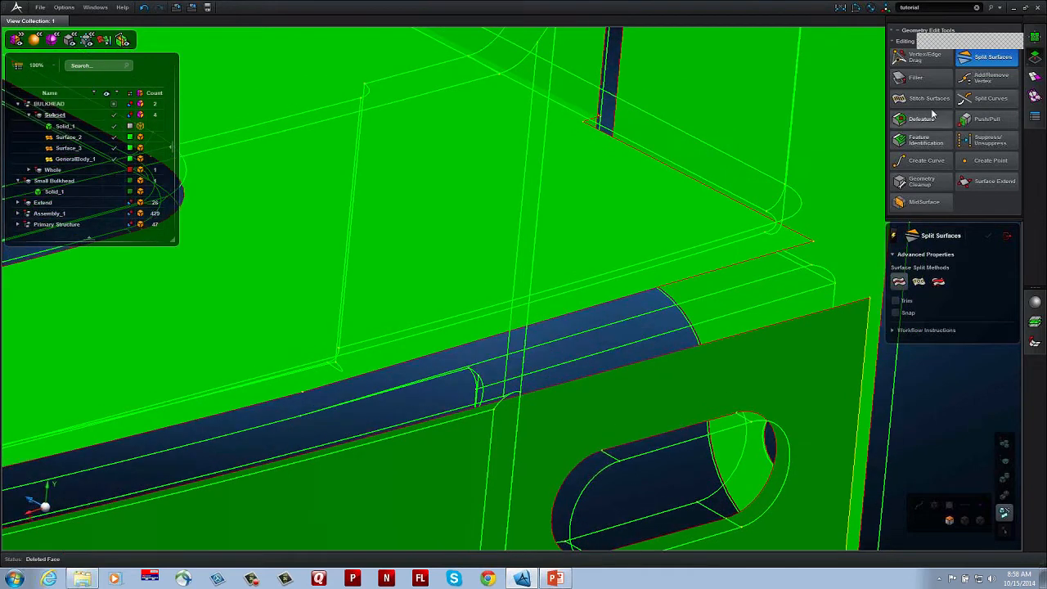
click(923, 58)
drag(611, 368, 469, 152)
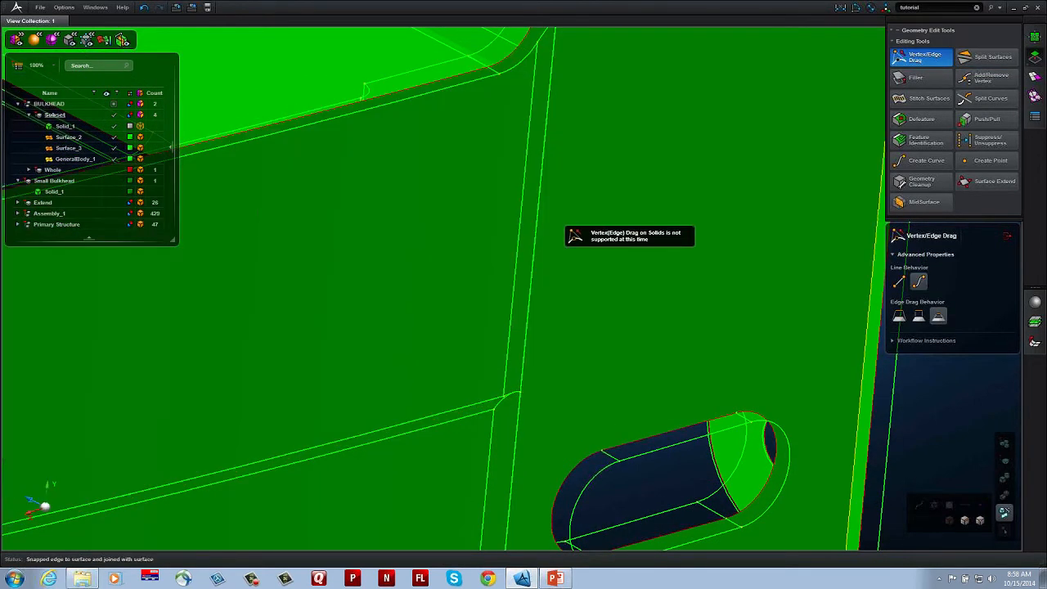
Step: Pull the overshooting upper edge beside the bracket down to the solid's sloping top face
middle_drag(566, 215, 492, 346)
middle_drag(581, 235, 506, 413)
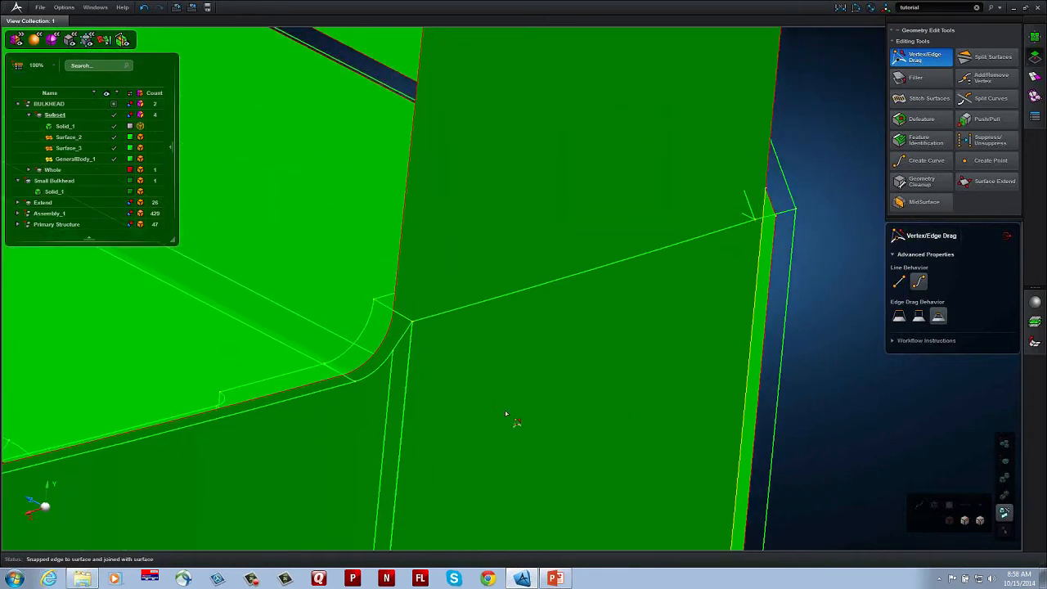
middle_drag(512, 358, 508, 376)
mouse_move(526, 318)
middle_down()
mouse_move(528, 352)
mouse_move(559, 339)
mouse_move(576, 271)
mouse_move(556, 240)
mouse_move(556, 267)
middle_up()
drag(452, 42, 425, 419)
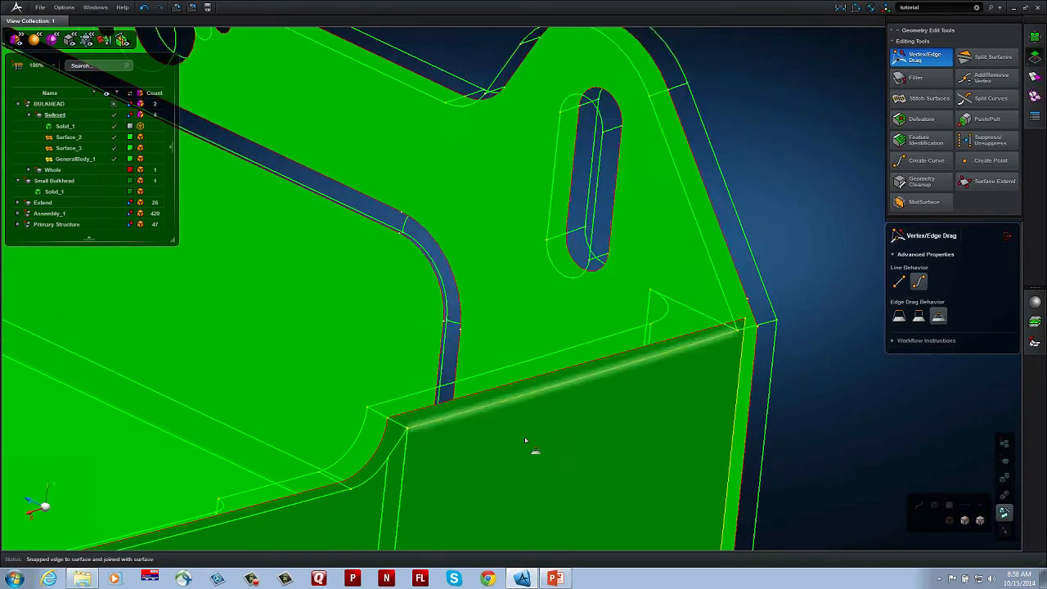
Step: Pull the overhanging vertical edge of the outer surface back to the joint line between the outer wall and lug surfaces
middle_drag(546, 391, 537, 265)
scroll(537, 298, down, 3)
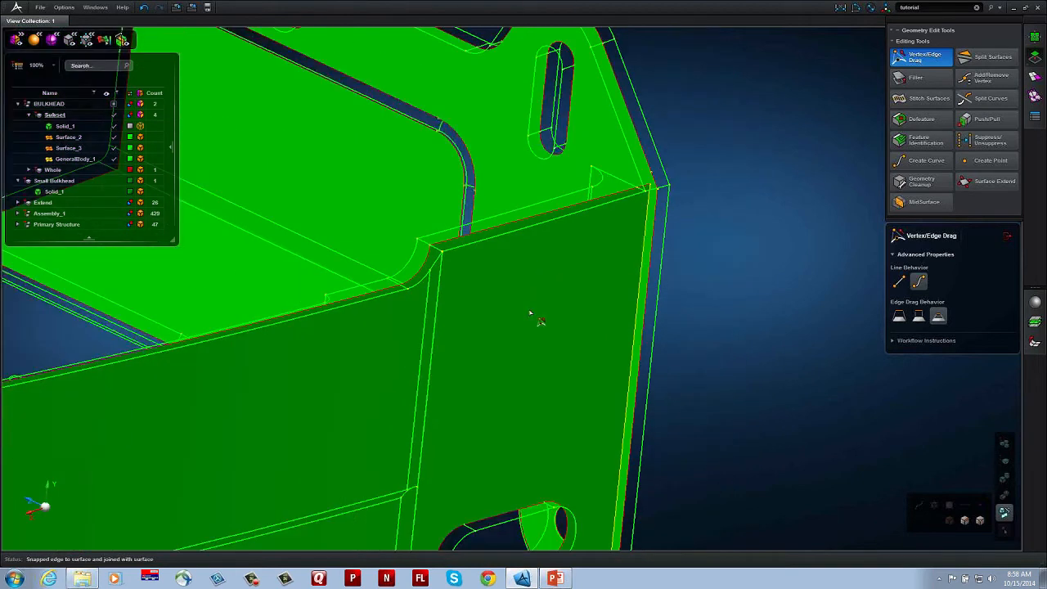
middle_drag(689, 404, 702, 270)
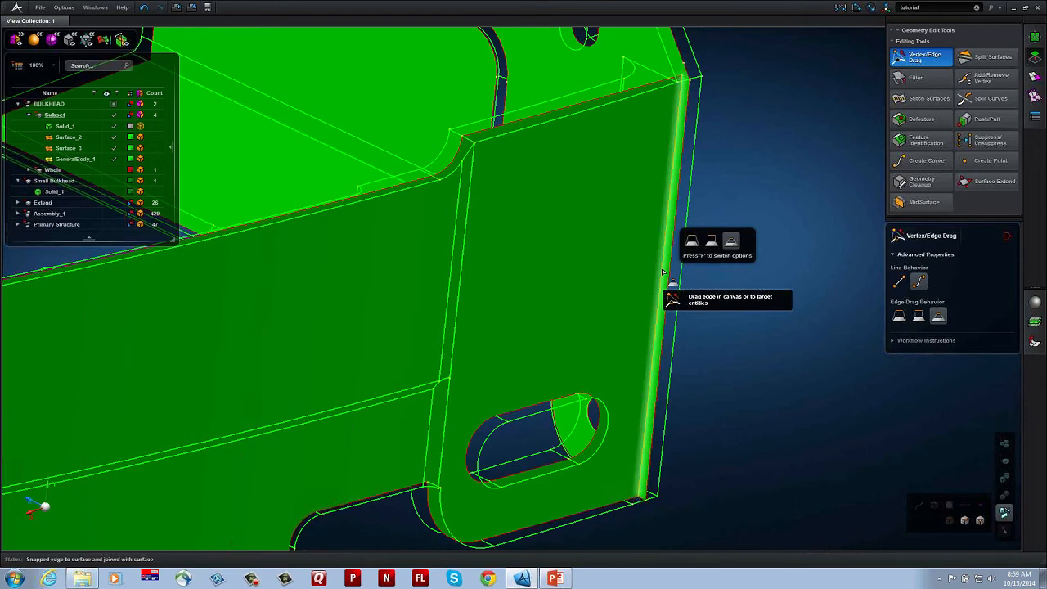
scroll(679, 288, up, 3)
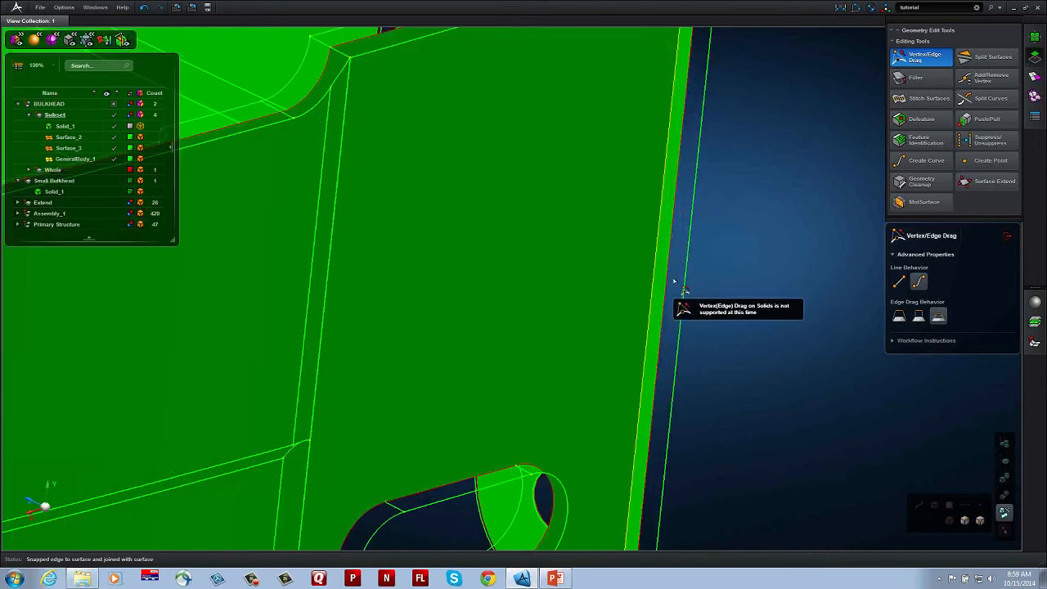
click(670, 294)
drag(657, 284, 657, 283)
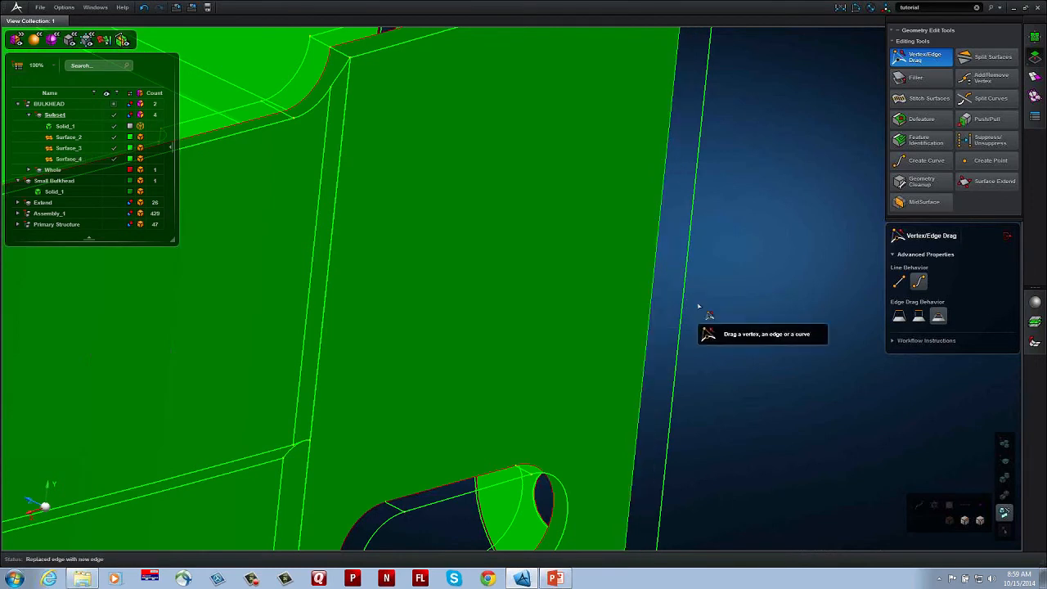
scroll(700, 307, down, 3)
Step: Hide Solid_1 of the BULKHEAD Subset, leaving the mid-surfaces around the rounded recess corner displayed
middle_drag(600, 315, 644, 225)
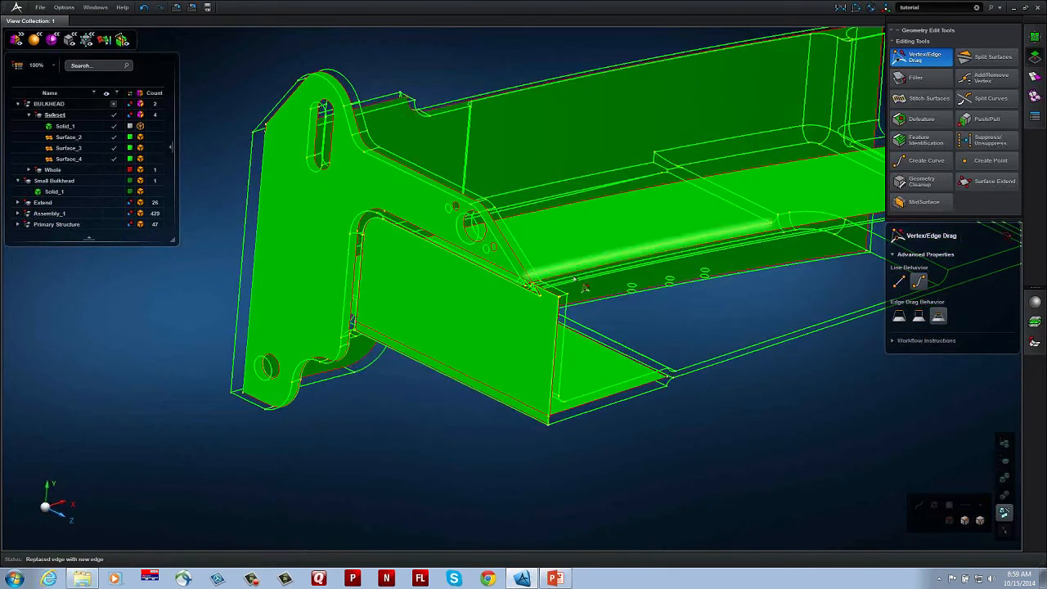
middle_drag(573, 279, 648, 320)
scroll(440, 409, up, 5)
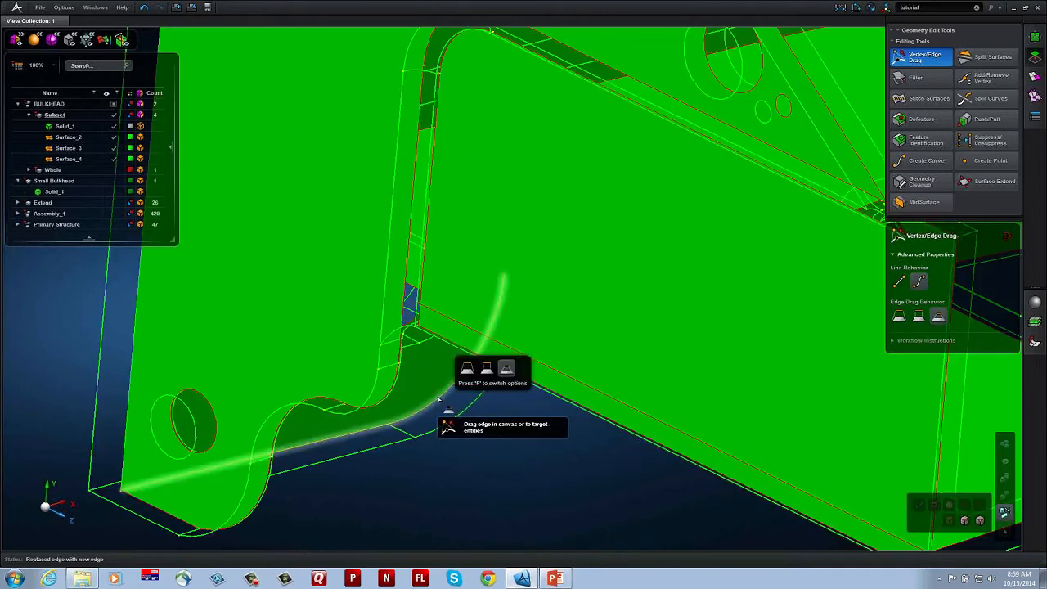
drag(439, 399, 547, 428)
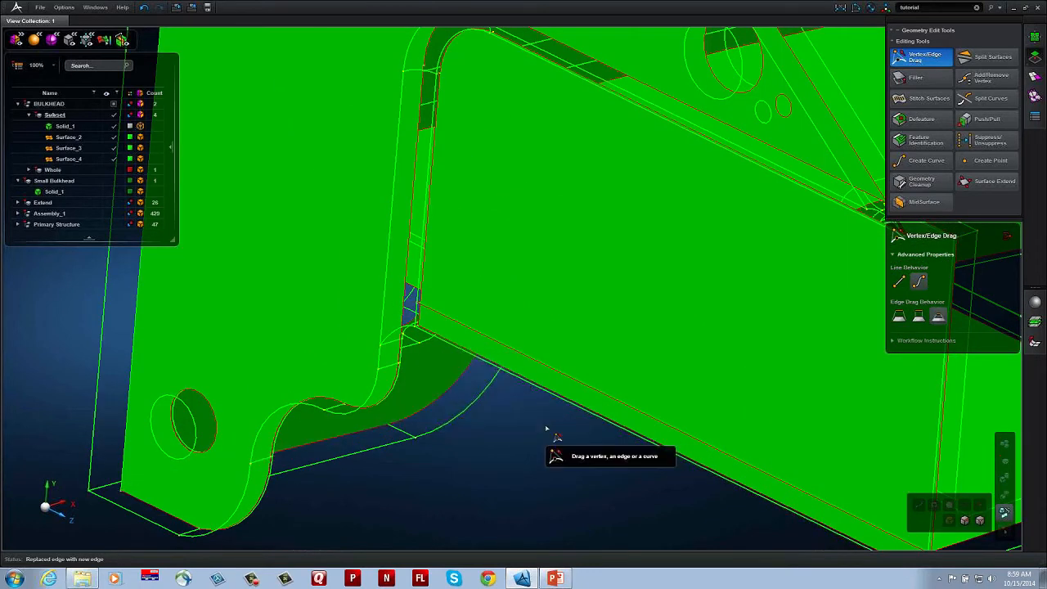
middle_drag(546, 427, 540, 421)
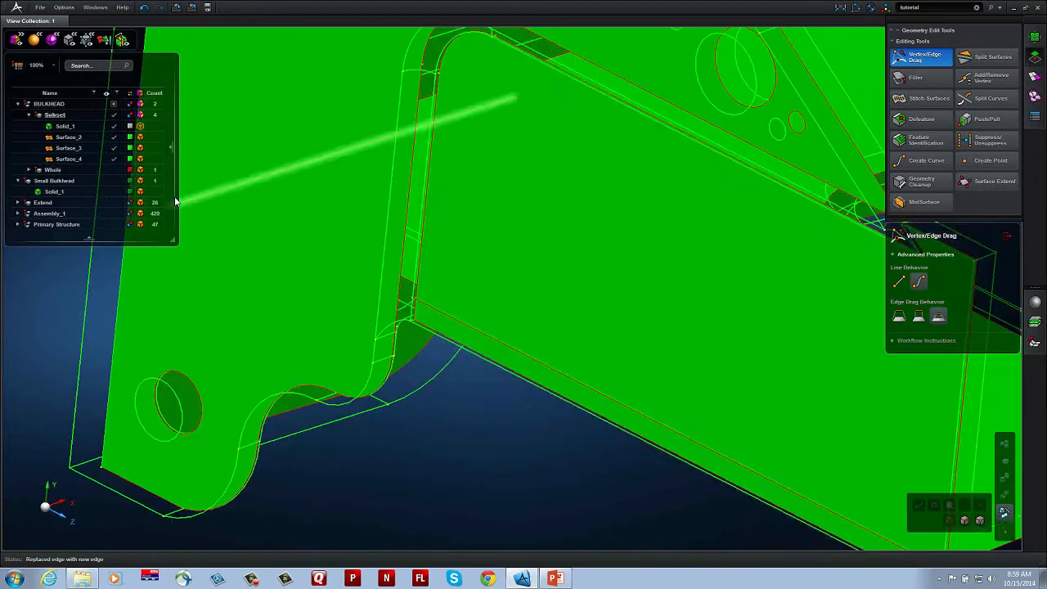
click(115, 129)
middle_drag(475, 391, 523, 477)
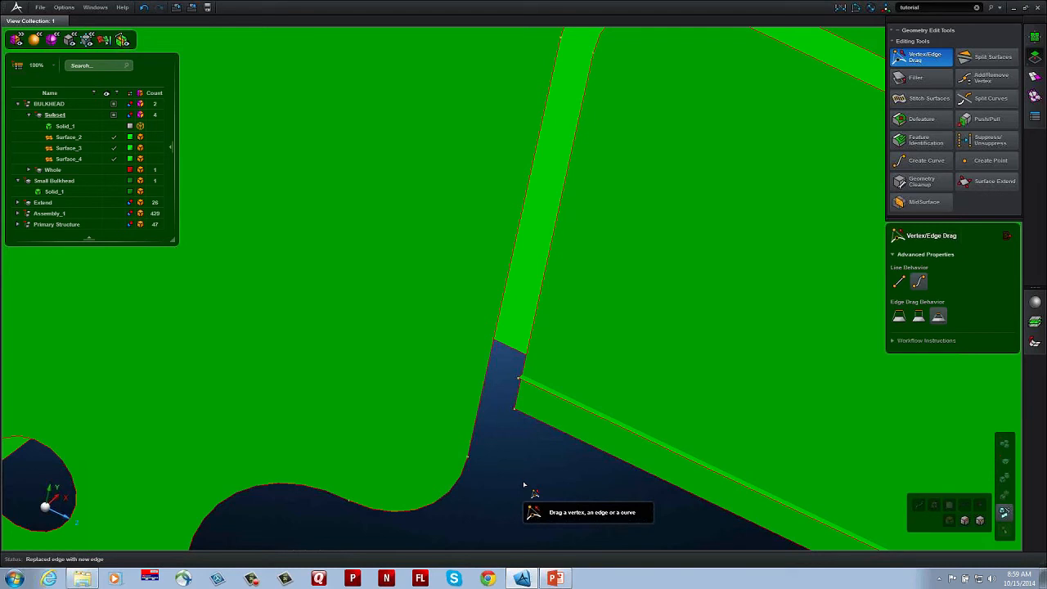
right_drag(540, 456, 544, 472)
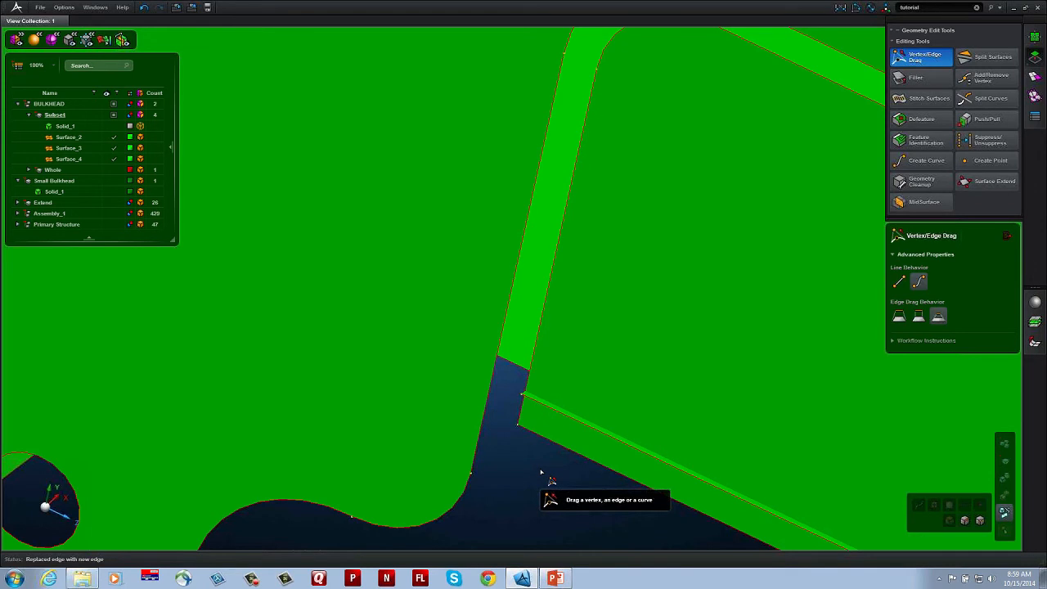
middle_drag(541, 473, 543, 474)
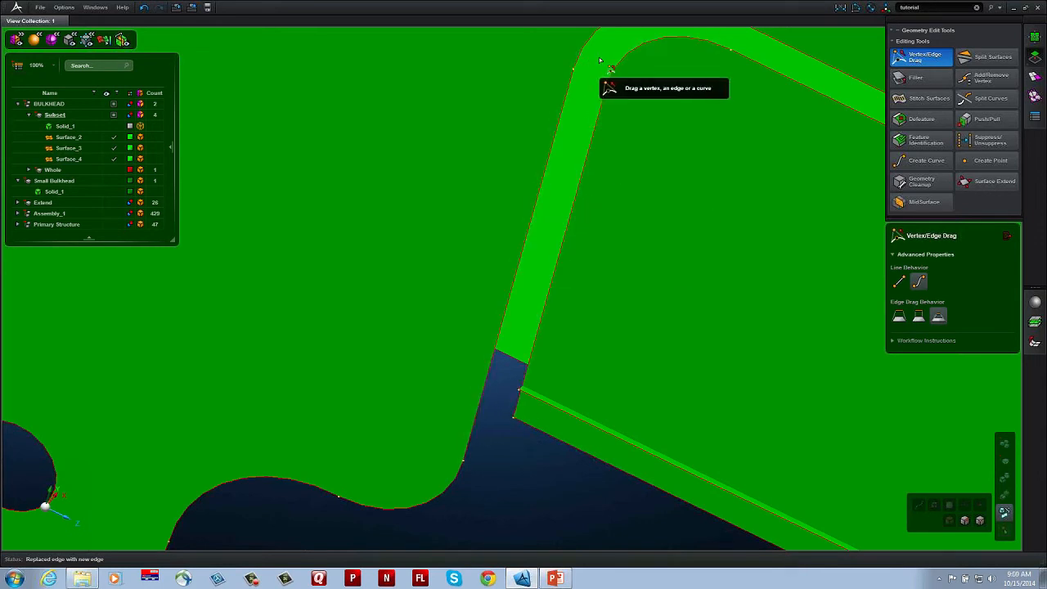
Step: Snap the lower corner vertex of the rectangular panel surface onto the adjacent straight edge of the lug surface
mouse_move(515, 423)
mouse_down()
mouse_move(483, 403)
mouse_move(501, 409)
mouse_up()
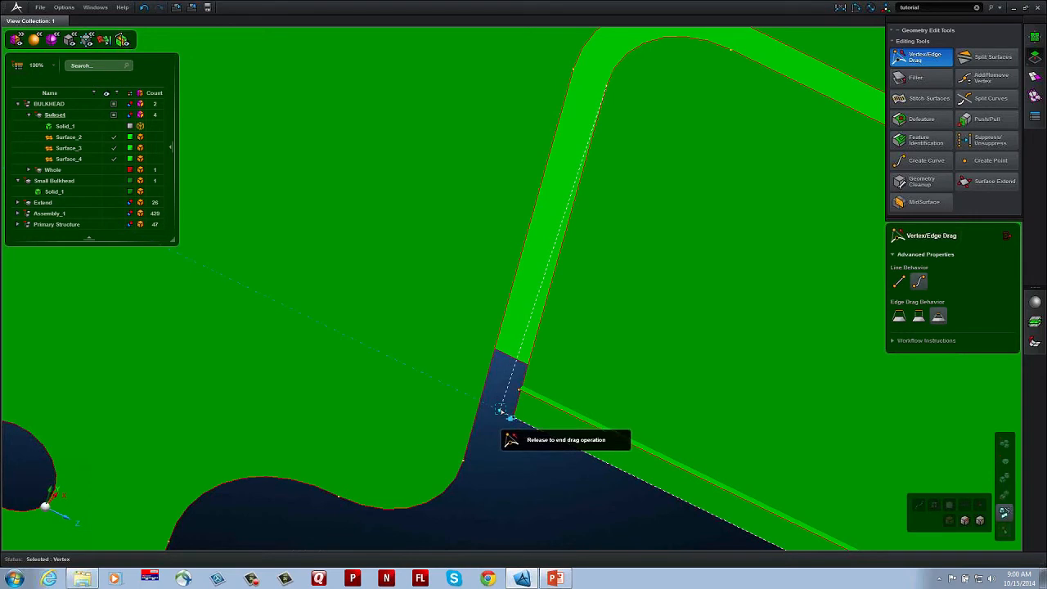
drag(501, 409, 490, 442)
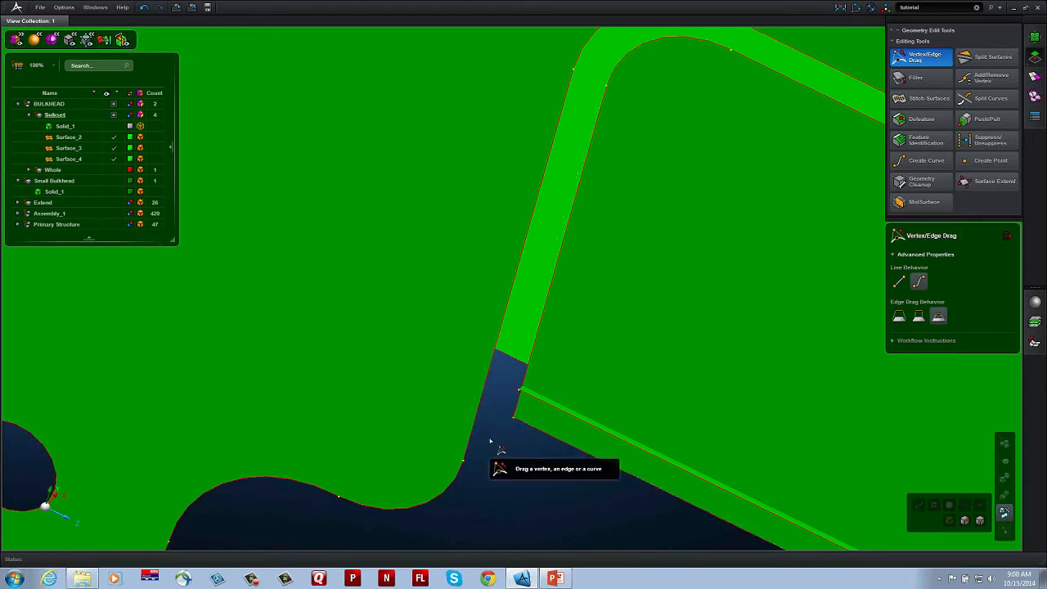
scroll(491, 442, up, 2)
scroll(490, 442, up, 2)
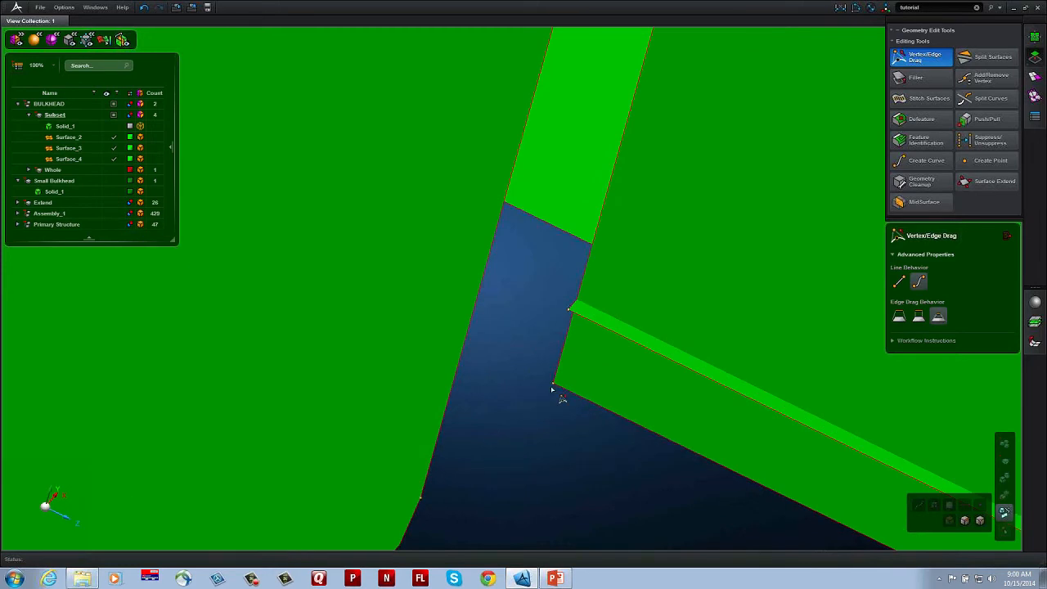
drag(553, 385, 534, 374)
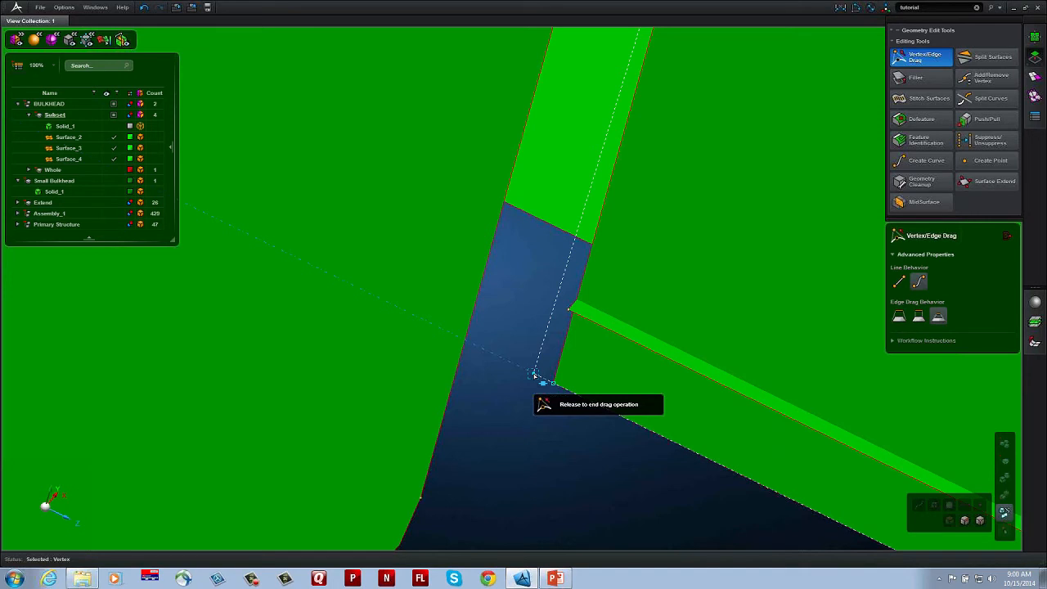
drag(533, 375, 474, 350)
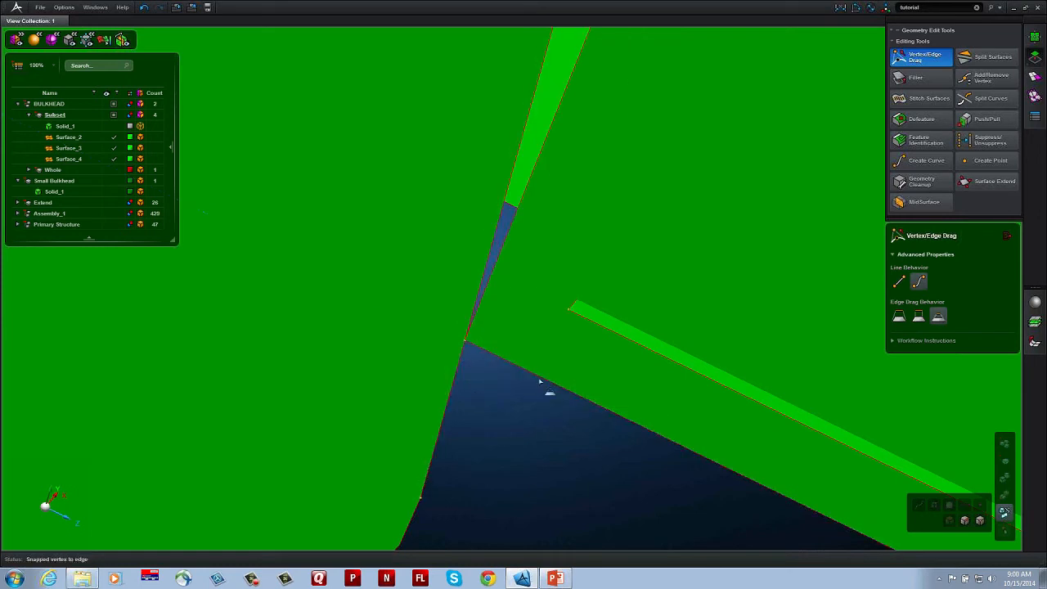
Step: Replace the panel surface's straight side edge and rounded corner edge with the matching edges of the lug surface
scroll(601, 198, down, 2)
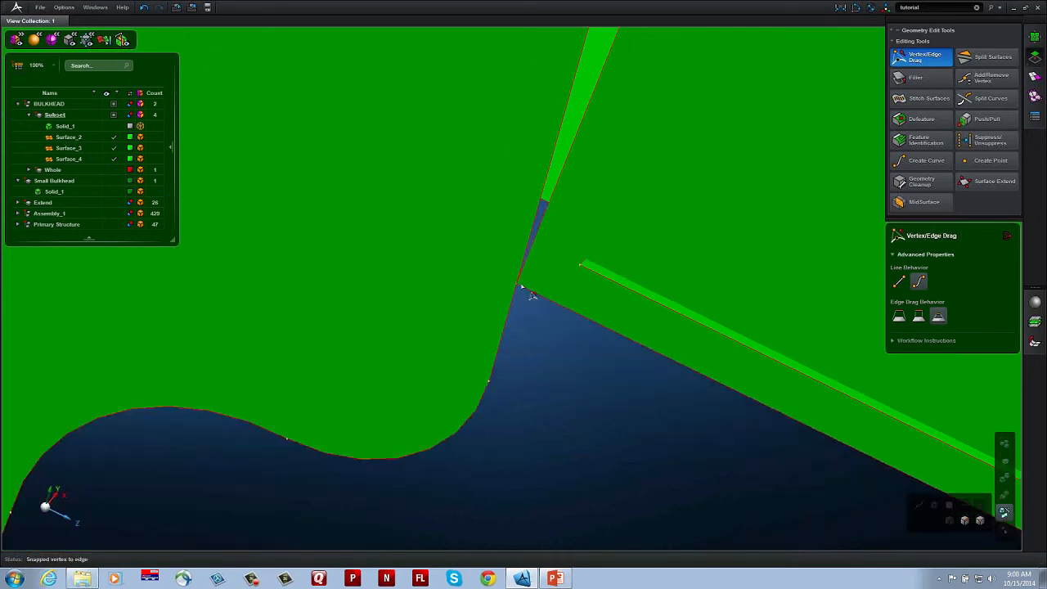
middle_drag(601, 199, 408, 472)
shift+middle_drag(490, 282, 502, 346)
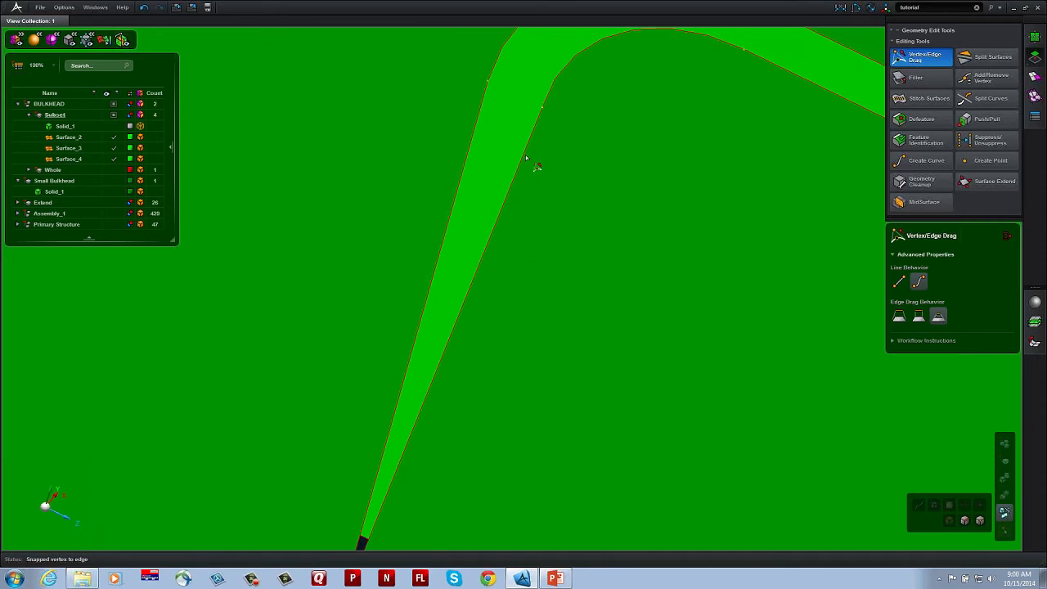
drag(527, 154, 481, 123)
shift+middle_drag(486, 88, 451, 292)
drag(629, 261, 643, 236)
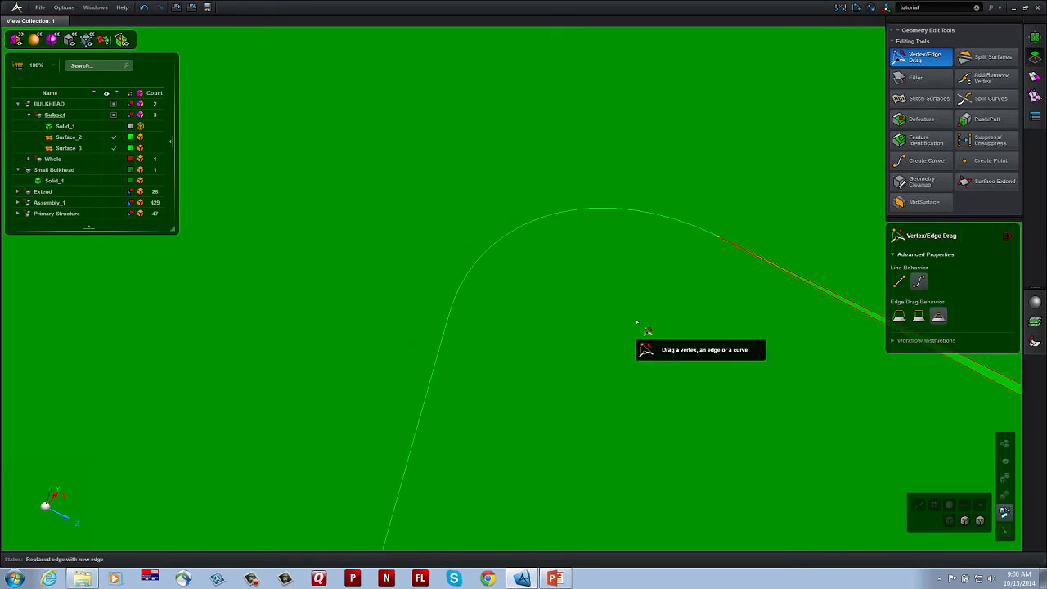
Step: Replace the panel surface's long upper edge with the facing straight edge below the three round holes
scroll(636, 325, down, 5)
shift+middle_drag(636, 323, 266, 119)
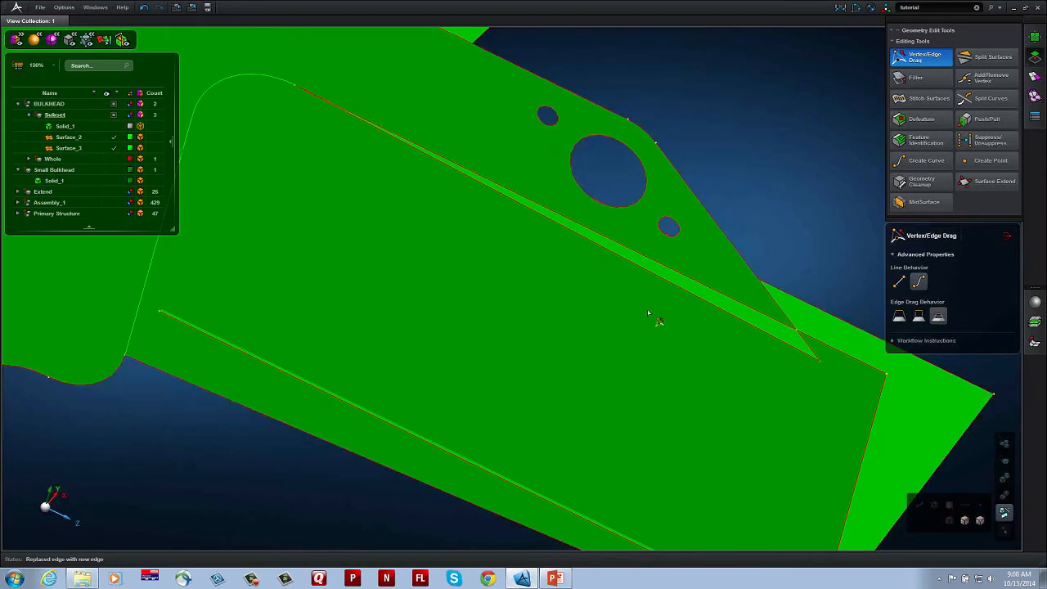
drag(695, 292, 697, 282)
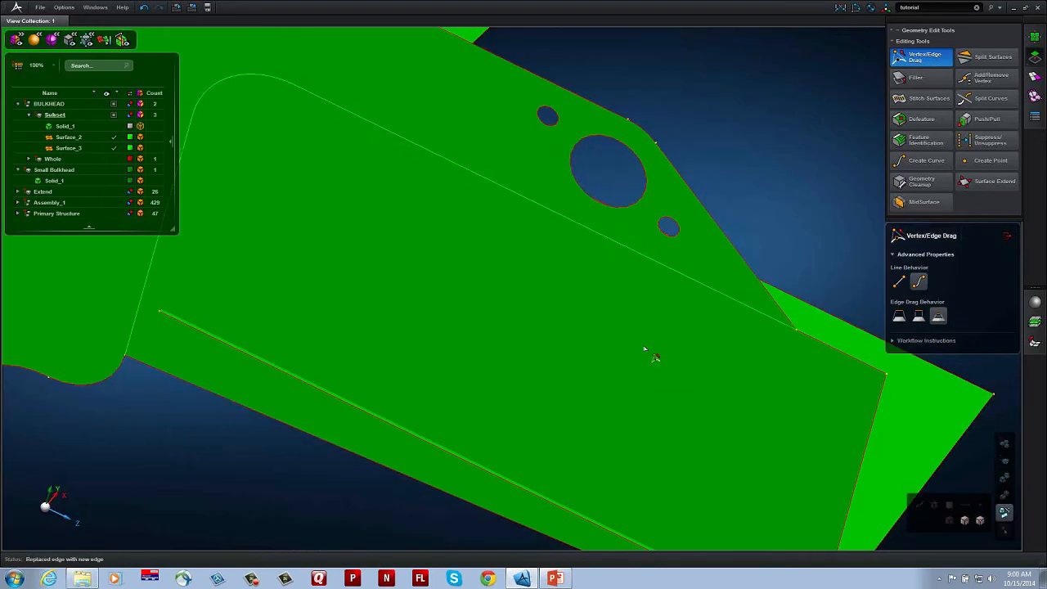
Step: Extend the horizontal web's edges one by one onto the adjoining lug and outer wall surfaces
scroll(645, 349, down, 3)
middle_drag(634, 351, 551, 367)
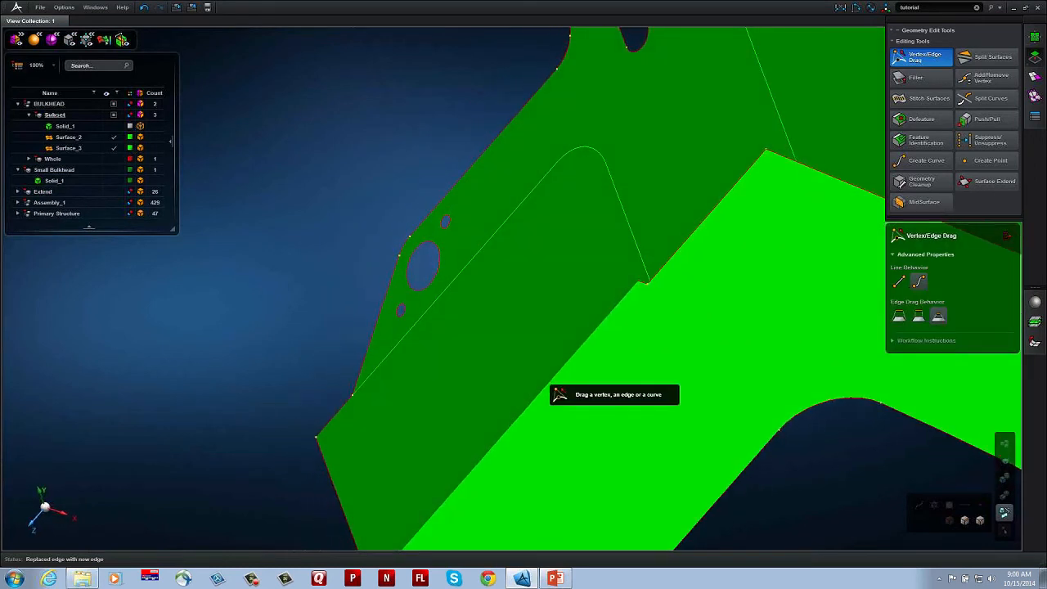
right_drag(795, 329, 577, 313)
mouse_move(577, 314)
middle_down()
mouse_move(614, 361)
mouse_move(584, 334)
mouse_move(596, 332)
mouse_move(596, 306)
mouse_move(461, 327)
mouse_move(474, 310)
mouse_move(369, 288)
middle_up()
scroll(596, 307, down, 3)
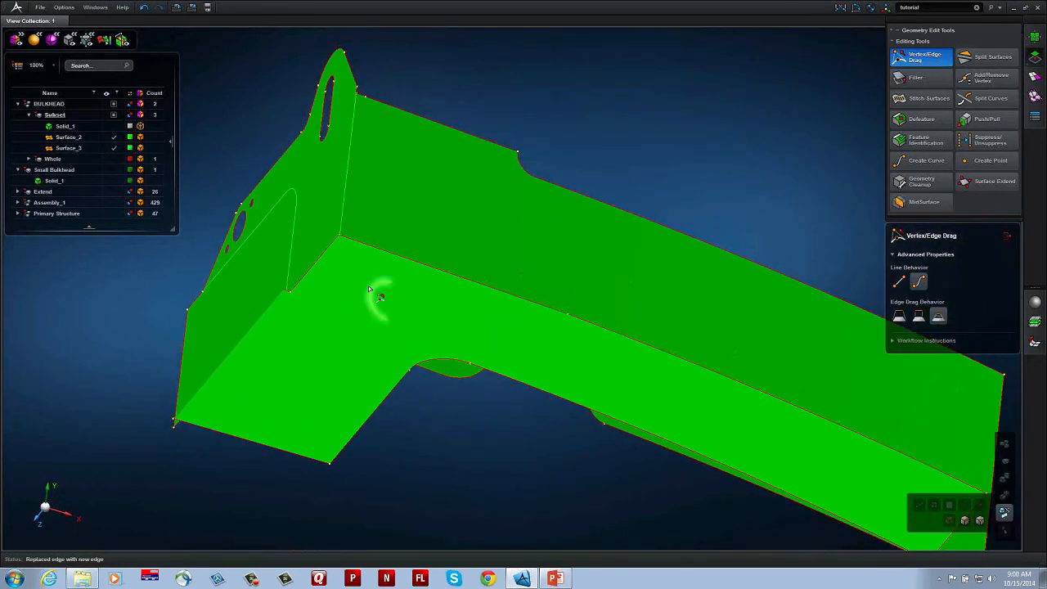
drag(327, 250, 315, 231)
drag(444, 273, 461, 251)
drag(685, 369, 690, 325)
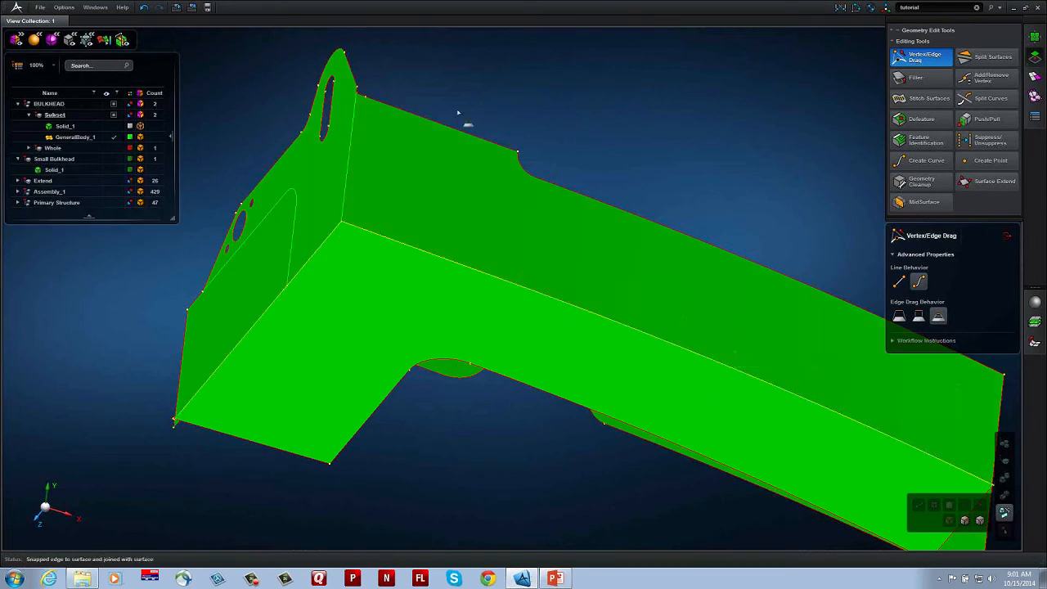
Step: Undo the web's outer wall extensions and snap the web edge nearest the lug onto the wall surface again
click(144, 8)
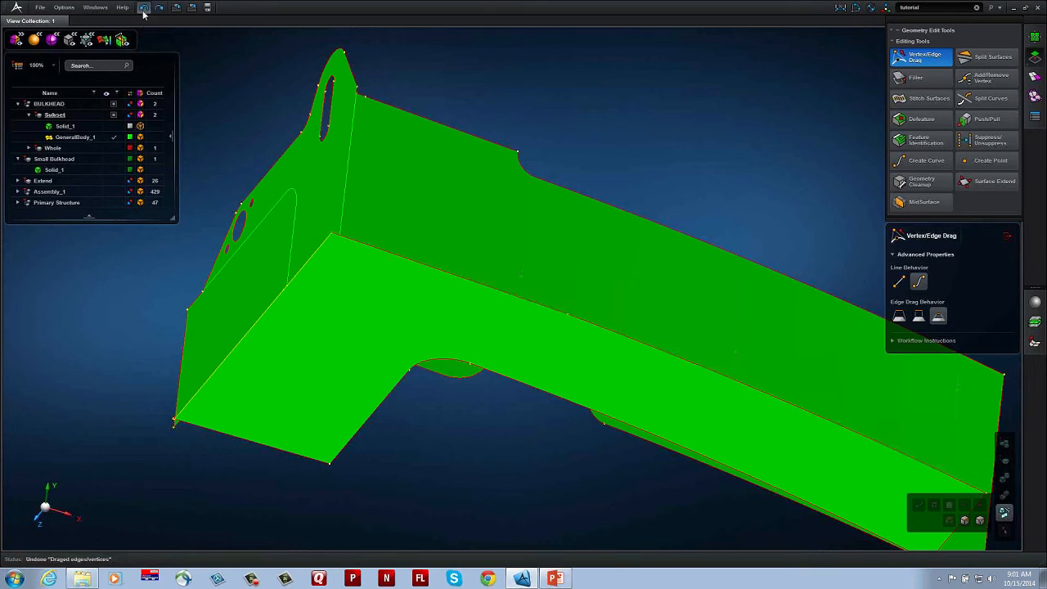
drag(448, 274, 452, 252)
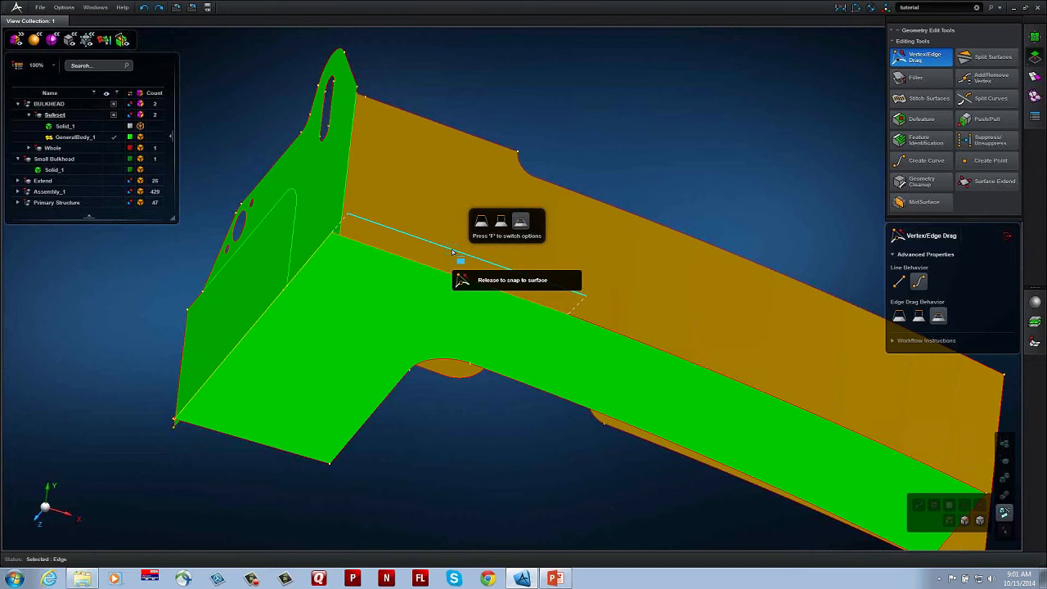
drag(452, 252, 471, 136)
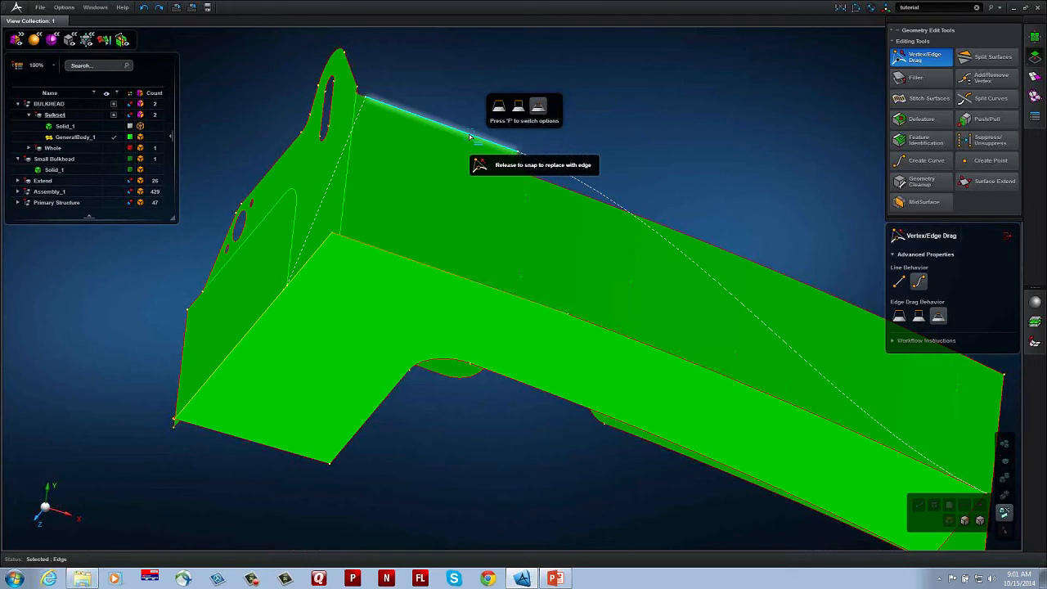
drag(470, 137, 466, 256)
Step: Undo the remaining edge extensions of the horizontal web
click(144, 7)
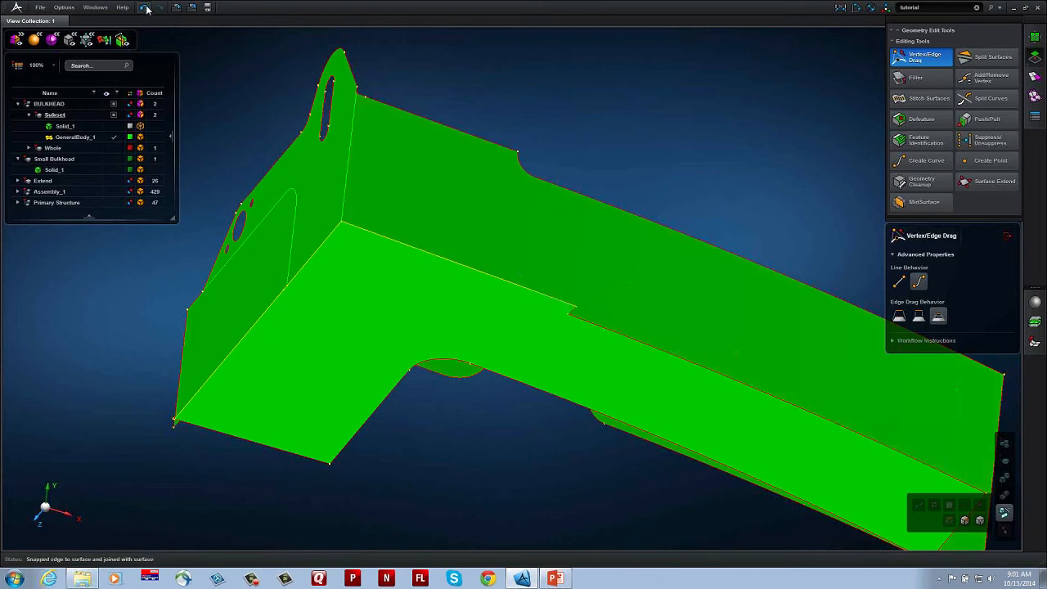
click(144, 8)
Step: Extend and stitch Surface_2 and Surface_3 together automatically with Surface Extend, including automatic cleanup
middle_drag(435, 309, 435, 330)
middle_drag(433, 331, 367, 220)
scroll(453, 253, down, 4)
middle_drag(458, 264, 483, 258)
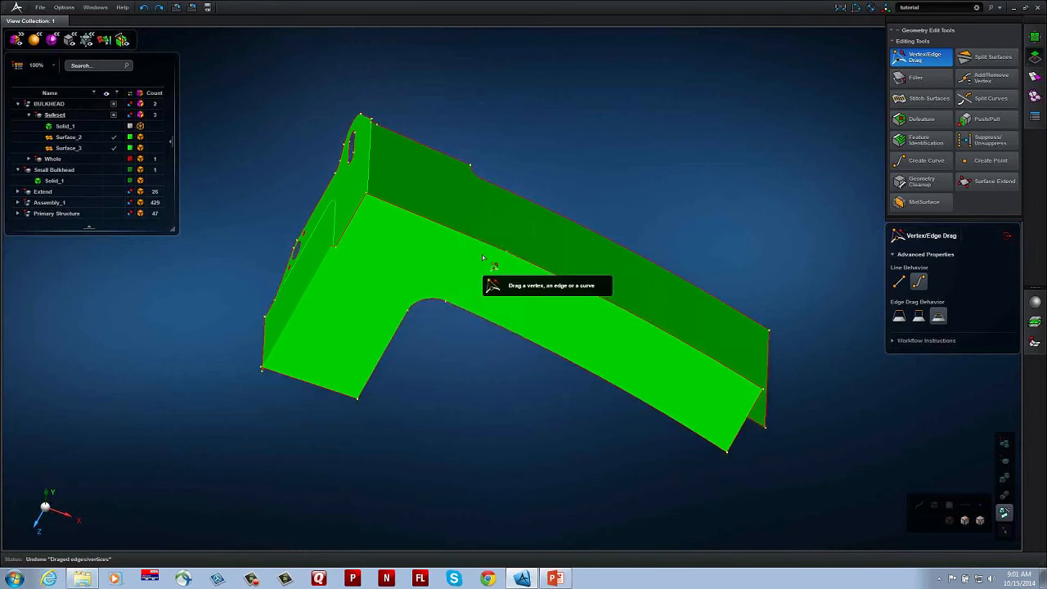
middle_drag(492, 303, 490, 318)
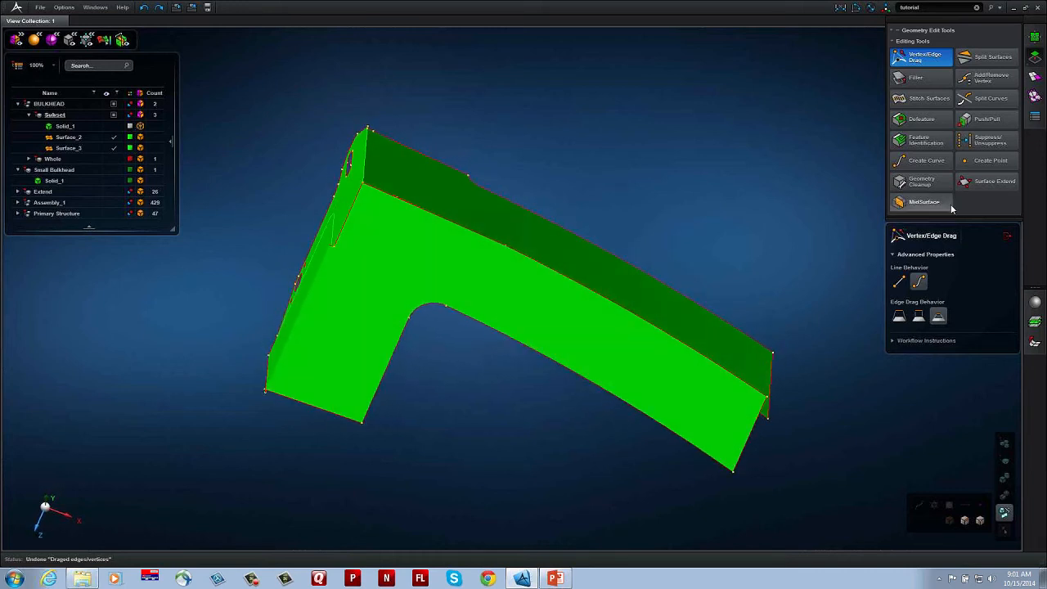
click(975, 190)
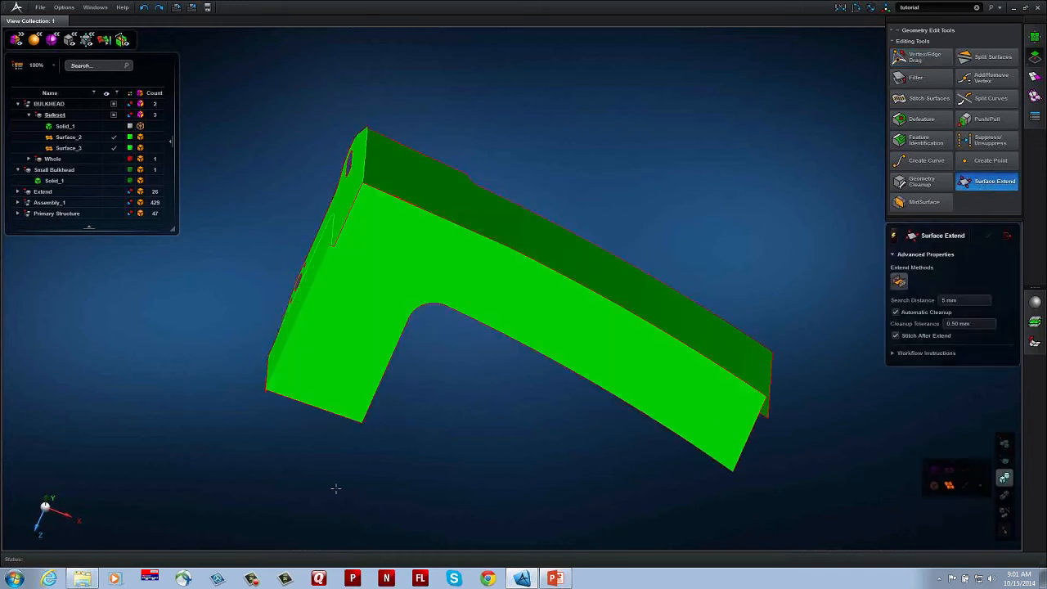
drag(502, 299, 670, 183)
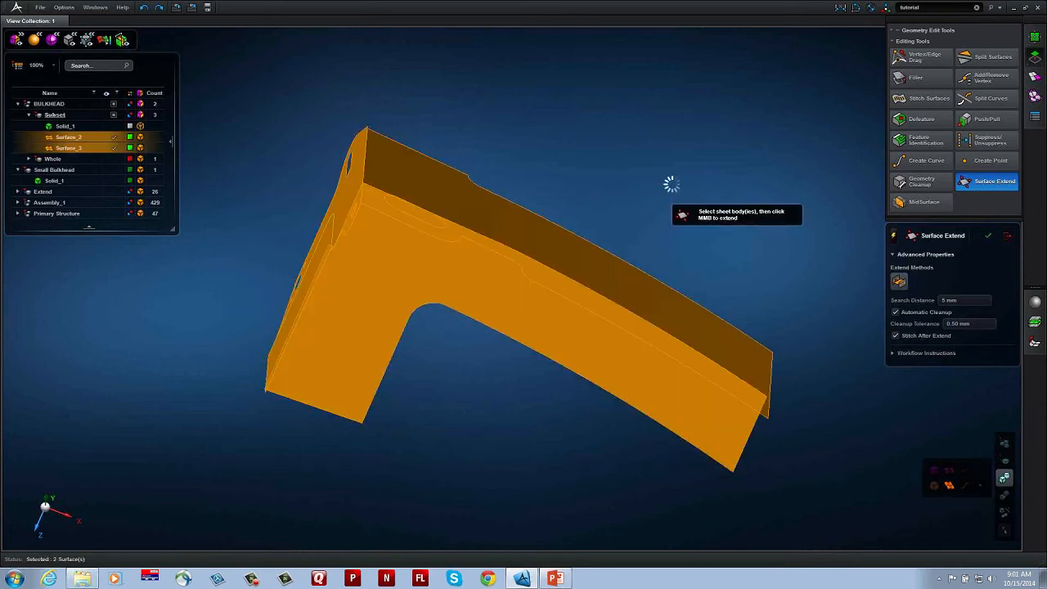
middle_click(702, 191)
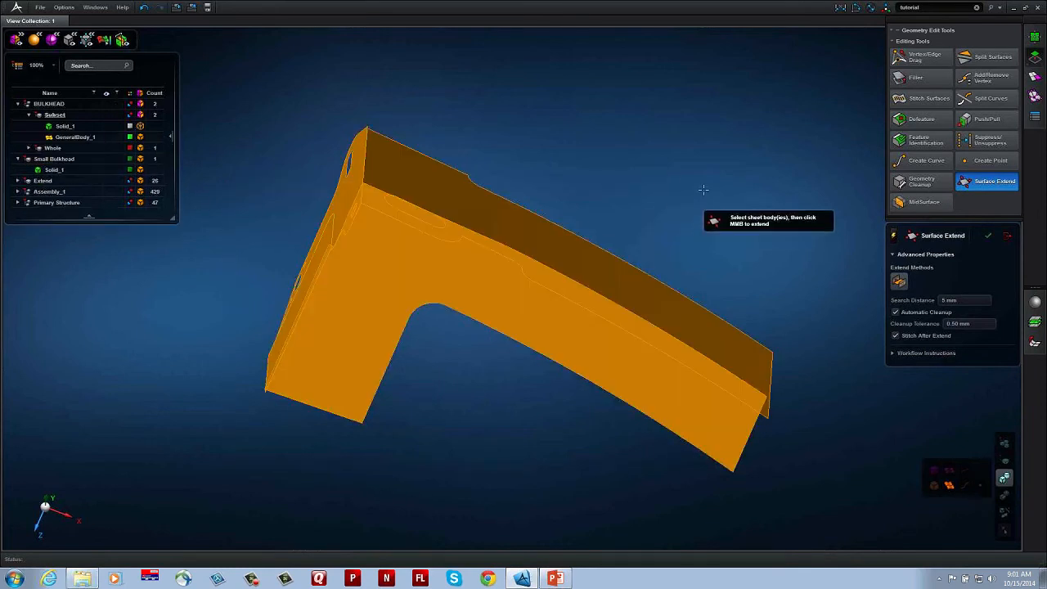
mouse_move(473, 283)
middle_down()
mouse_move(455, 281)
mouse_move(474, 300)
middle_up()
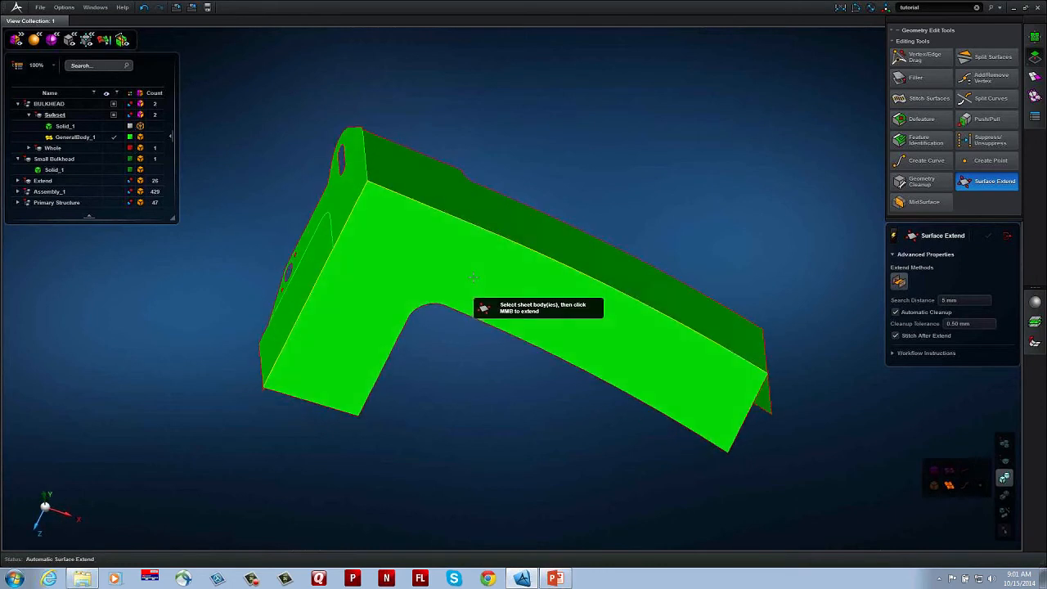
middle_drag(478, 263, 537, 257)
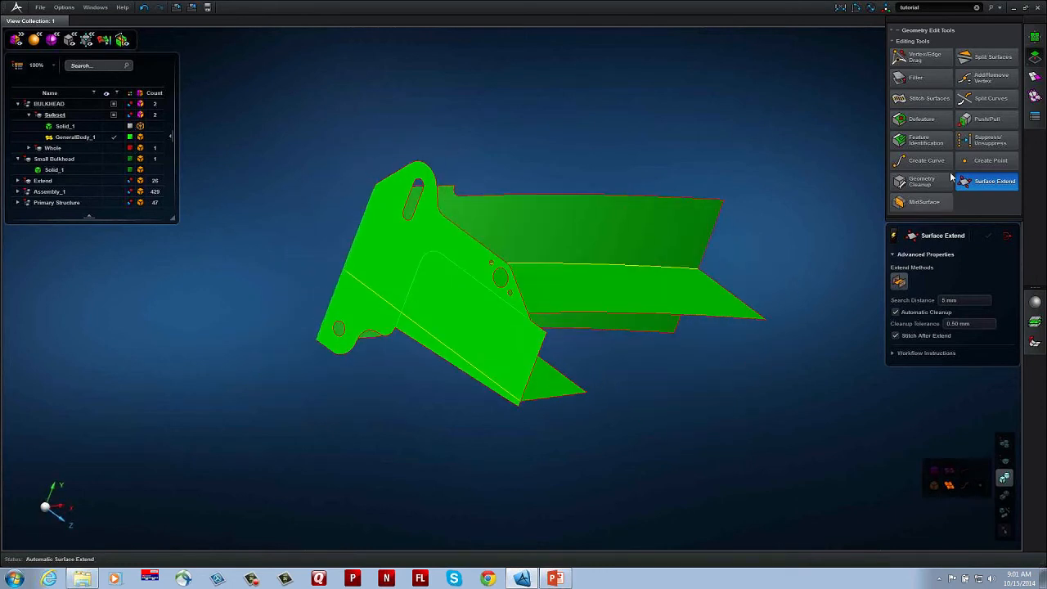
Step: Delete the narrow leftover face strip beyond the web junction on the lug wall
click(992, 58)
scroll(418, 348, up, 3)
click(418, 324)
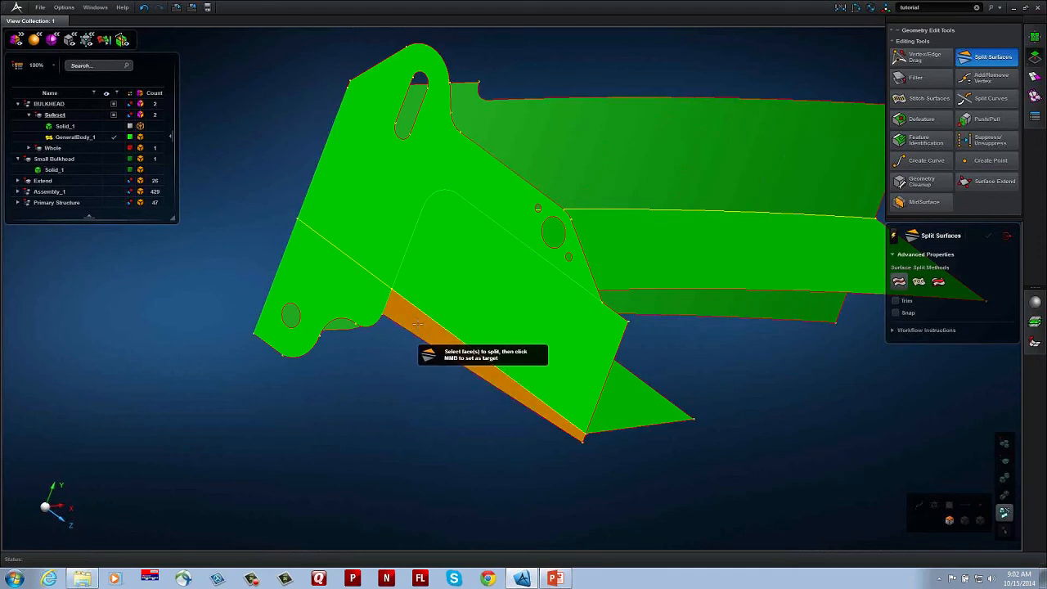
key(Delete)
Step: Compare the web's outline with Solid_1 by showing the solid over the mid-surfaces and hiding it again
scroll(528, 354, down, 3)
middle_drag(527, 355, 608, 352)
right_drag(640, 371, 398, 341)
mouse_move(399, 341)
middle_down()
mouse_move(415, 338)
mouse_move(403, 338)
middle_up()
click(114, 126)
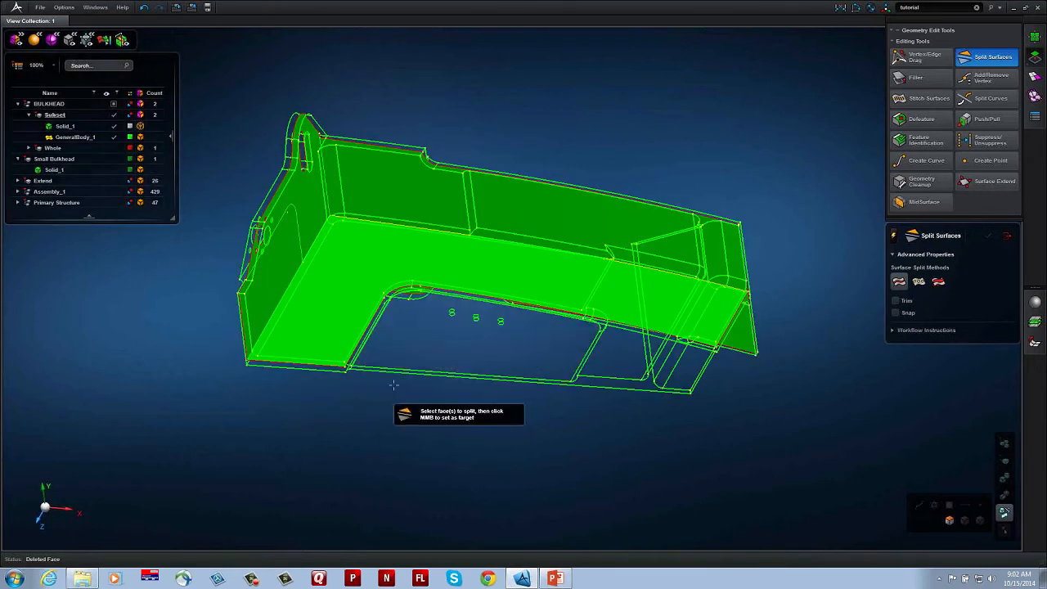
middle_drag(394, 385, 395, 393)
middle_drag(488, 416, 478, 404)
click(115, 126)
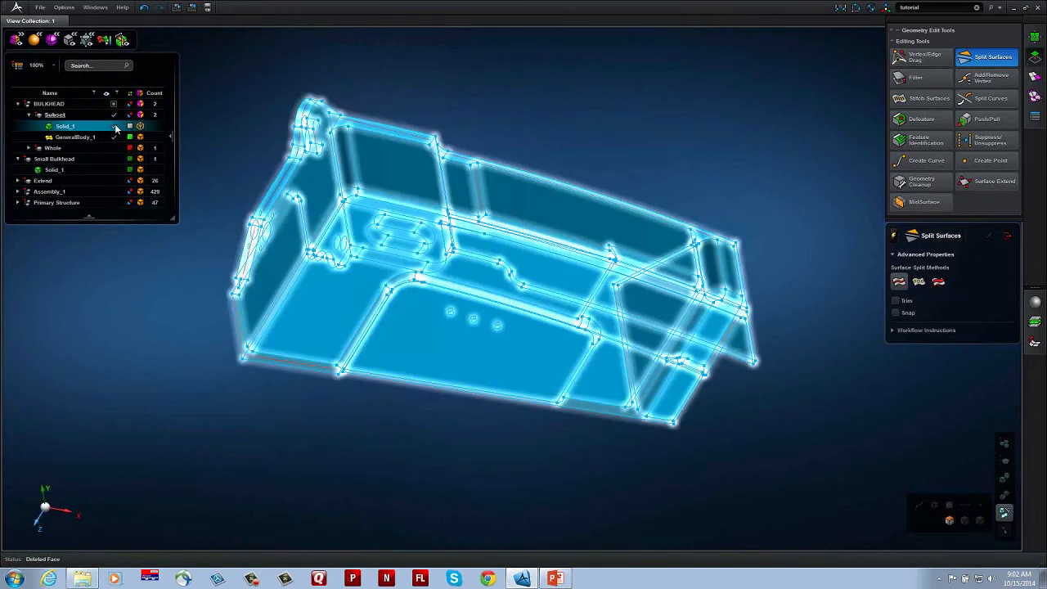
click(115, 126)
Step: Snap the vertex at the end of the web's curved inner corner onto the adjacent free-edge vertex, and check it against Solid_1
click(922, 57)
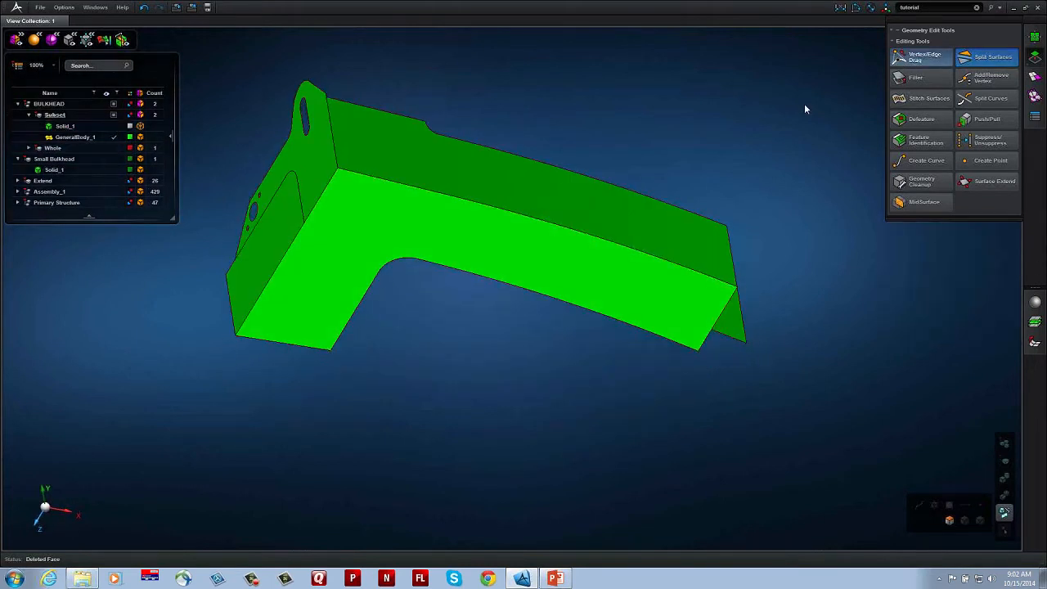
drag(417, 259, 330, 352)
middle_drag(455, 397, 435, 402)
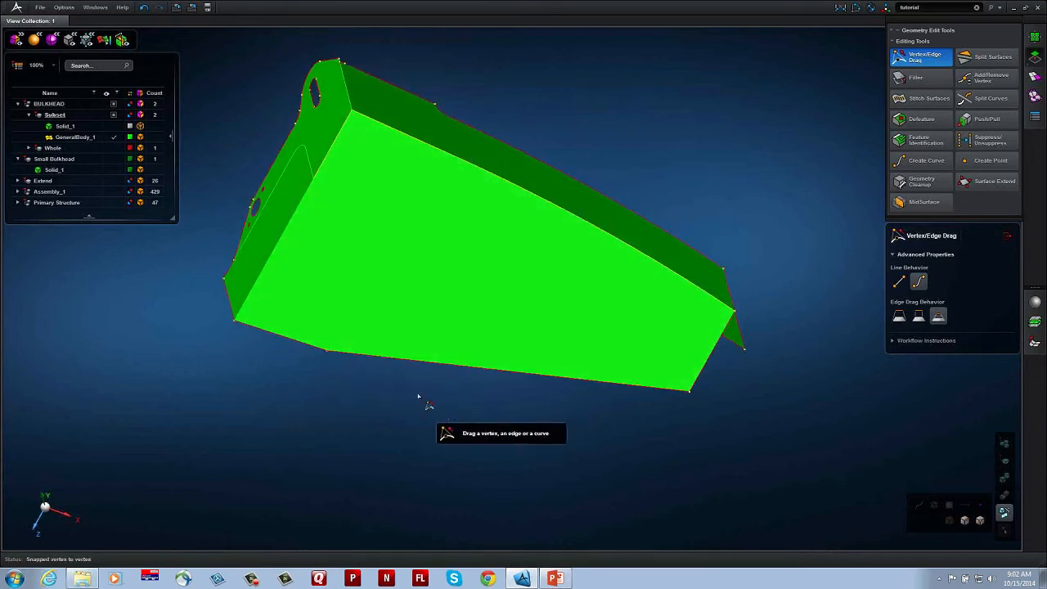
click(113, 126)
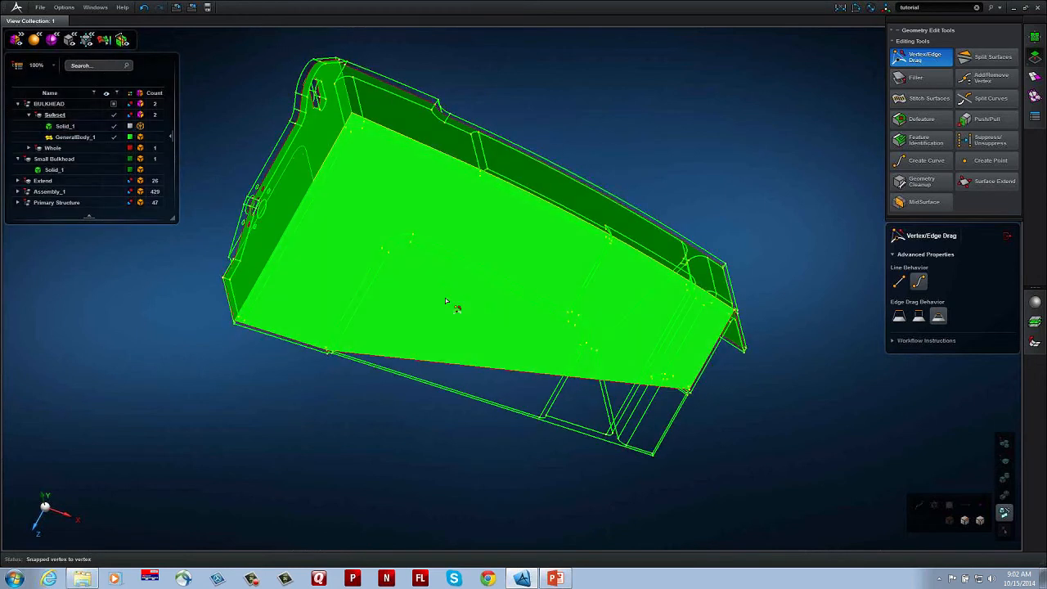
click(113, 126)
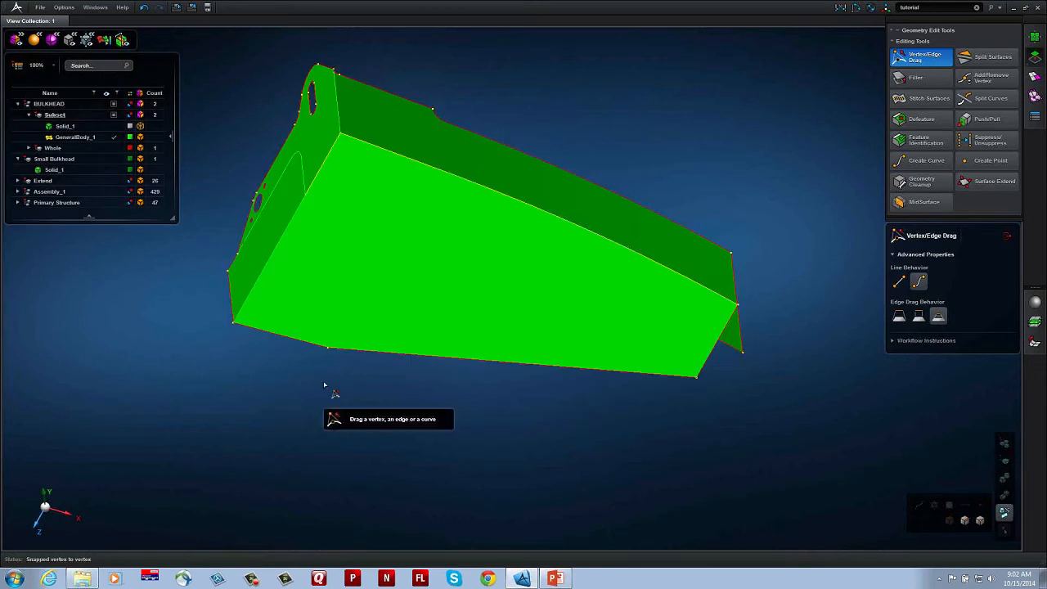
Step: Extend the web's free edge from its corner vertex to the intersection with the extended end edge
right_drag(324, 385, 327, 354)
scroll(435, 361, up, 3)
middle_drag(435, 381, 315, 402)
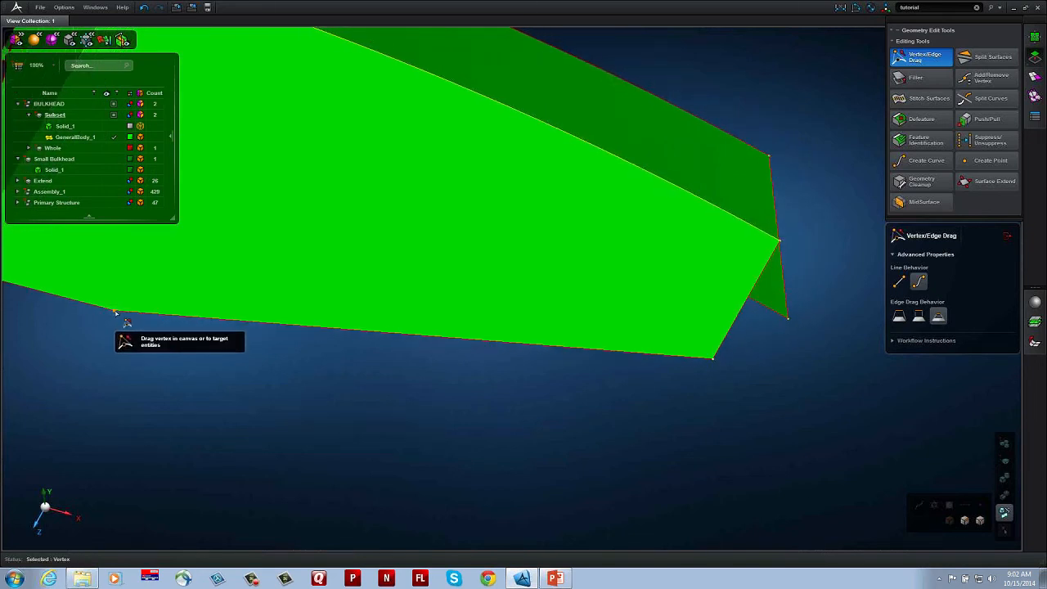
drag(115, 312, 269, 344)
drag(536, 391, 665, 456)
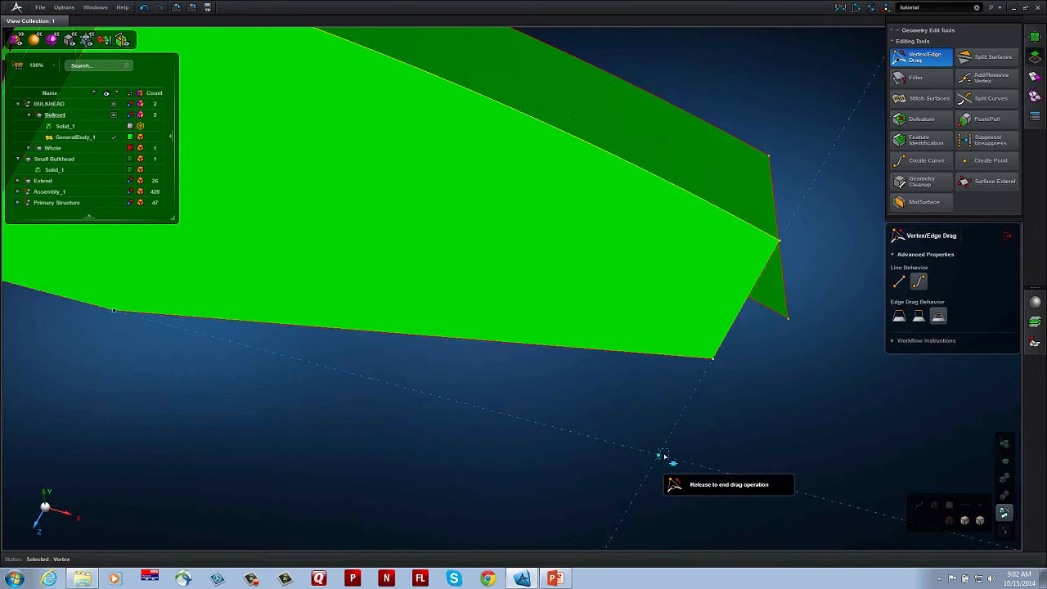
mouse_move(664, 456)
mouse_down()
mouse_move(676, 446)
mouse_move(660, 455)
mouse_up()
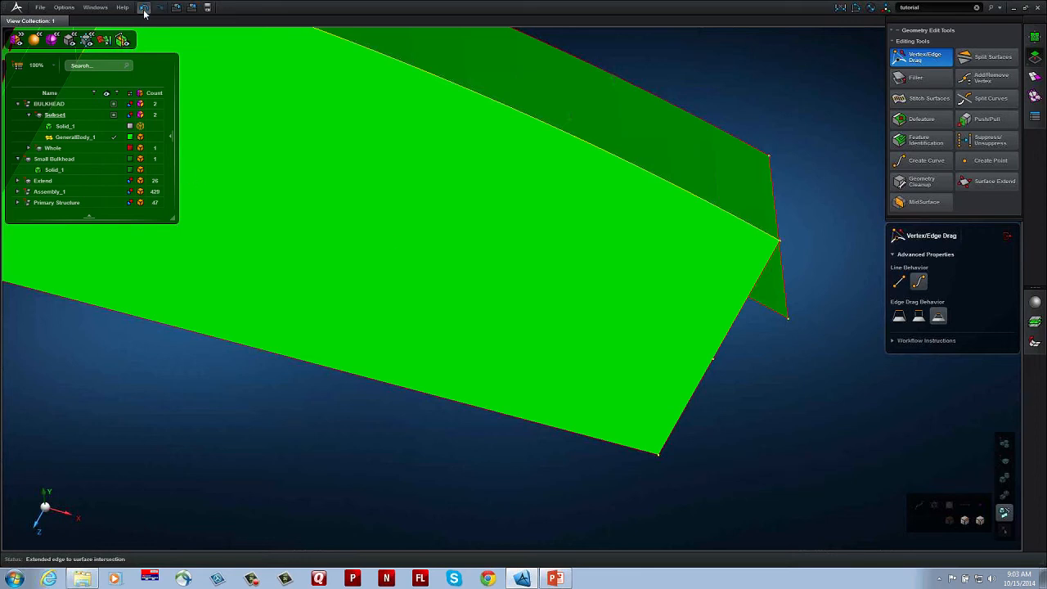
Step: Undo the vertex extension, and try pulling the web's whole slanted free edge outward before undoing that as well
key(ctrl+z)
key(ctrl+z)
drag(516, 329, 520, 425)
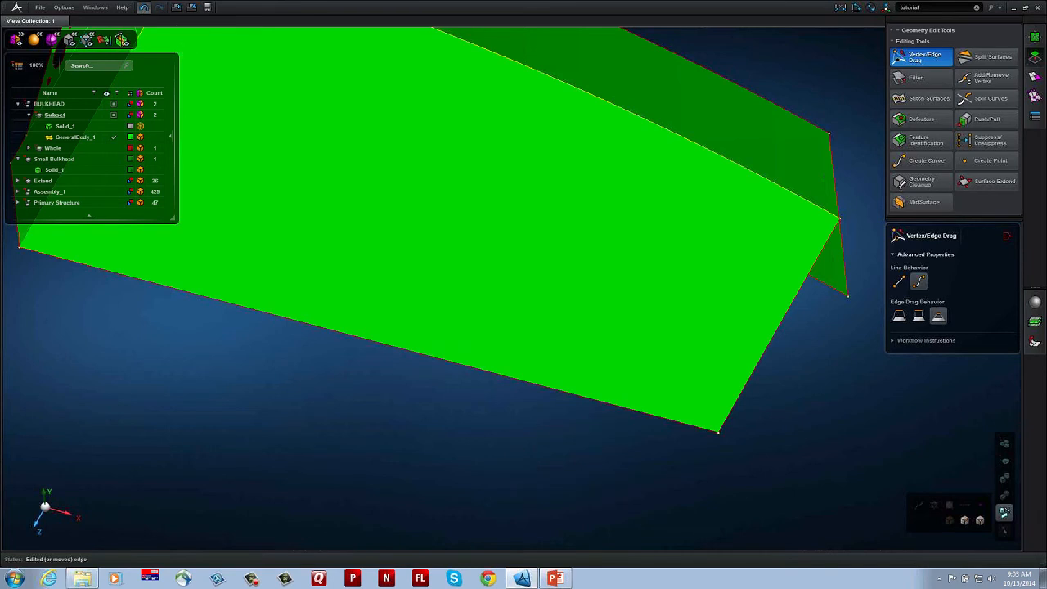
click(143, 10)
Step: Pull the web's slanted free edge outward, cycling the edge drag behaviours and finishing with the one that extends adjacent edges to one corner
drag(468, 317, 475, 372)
key(f)
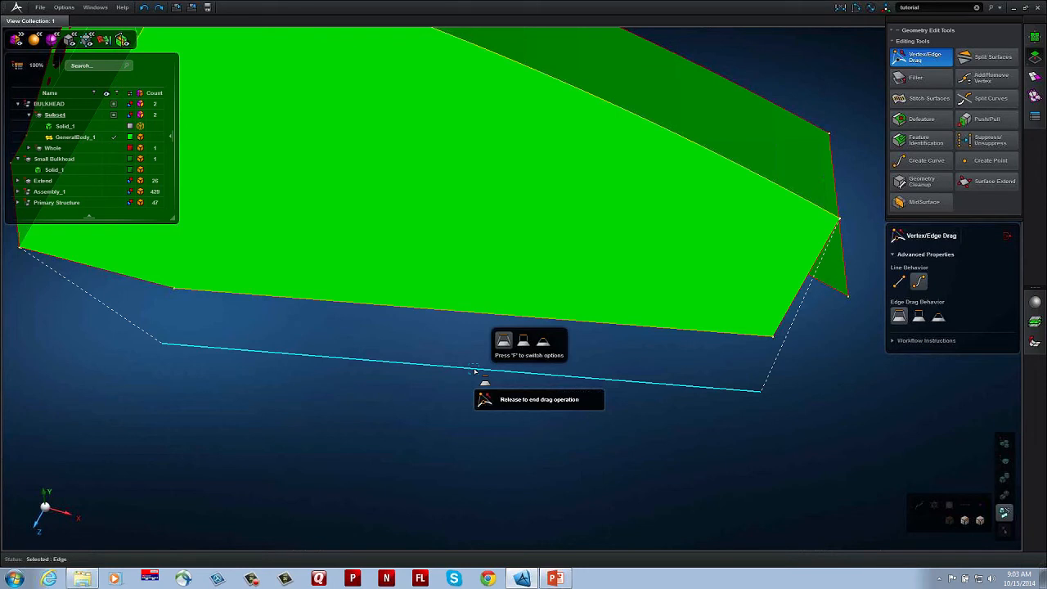
key(f)
drag(475, 372, 513, 452)
key(f)
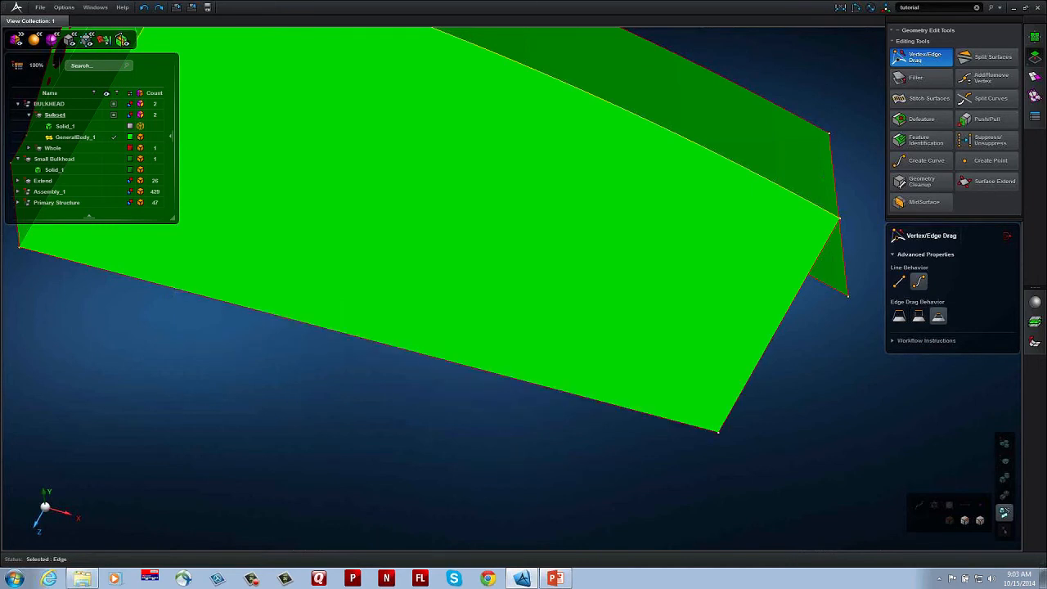
Step: Check the enlarged web surface against the outline of Solid_1, and hide the solid again
scroll(551, 394, down, 3)
scroll(545, 440, down, 2)
middle_drag(545, 440, 544, 392)
click(116, 127)
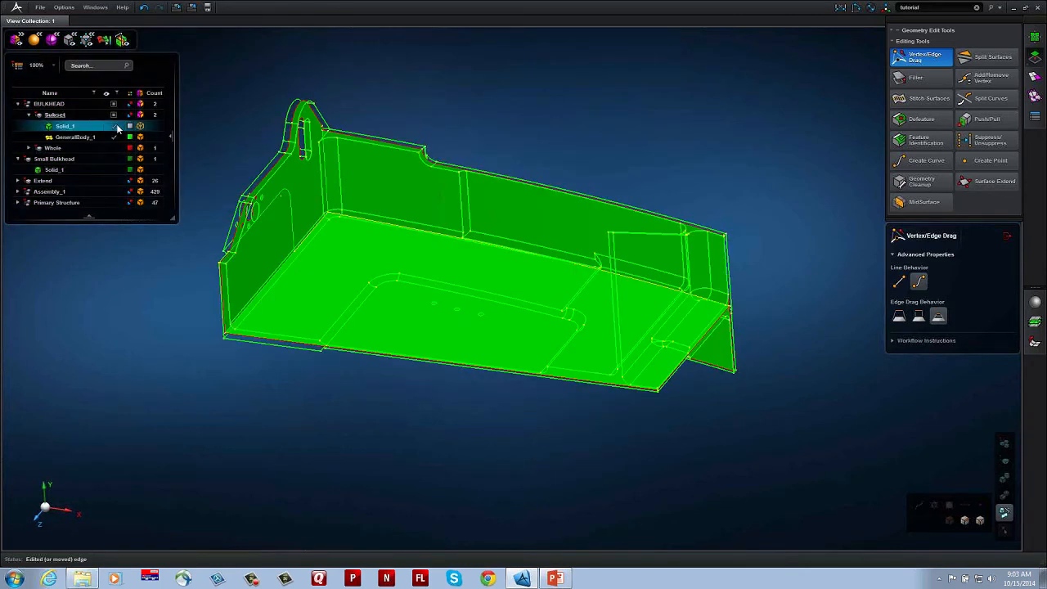
middle_drag(392, 306, 564, 293)
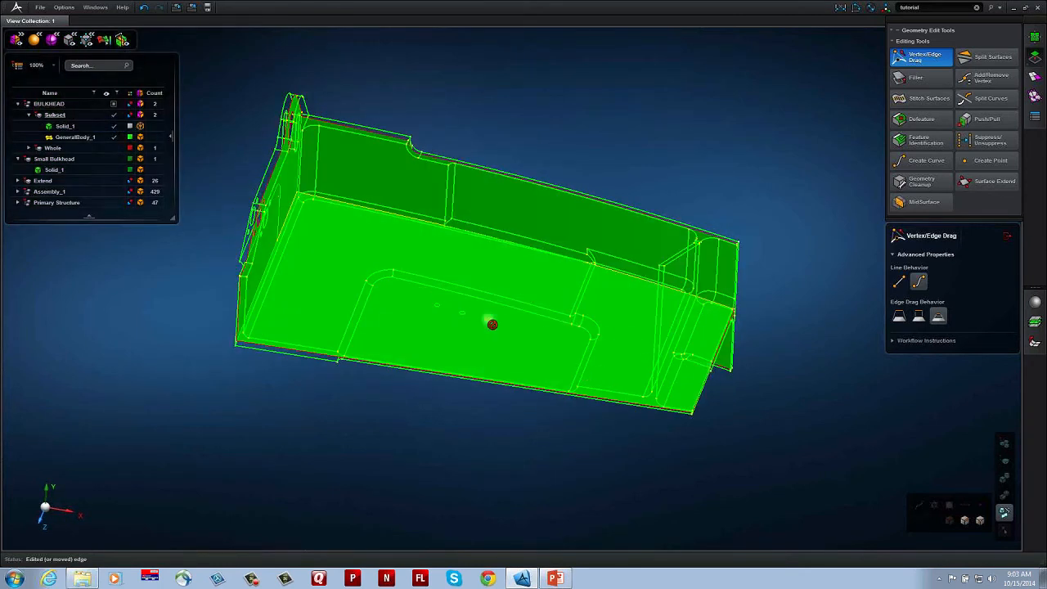
mouse_move(466, 330)
middle_down()
mouse_move(475, 298)
mouse_move(466, 330)
mouse_move(426, 360)
mouse_move(489, 324)
mouse_move(465, 321)
middle_up()
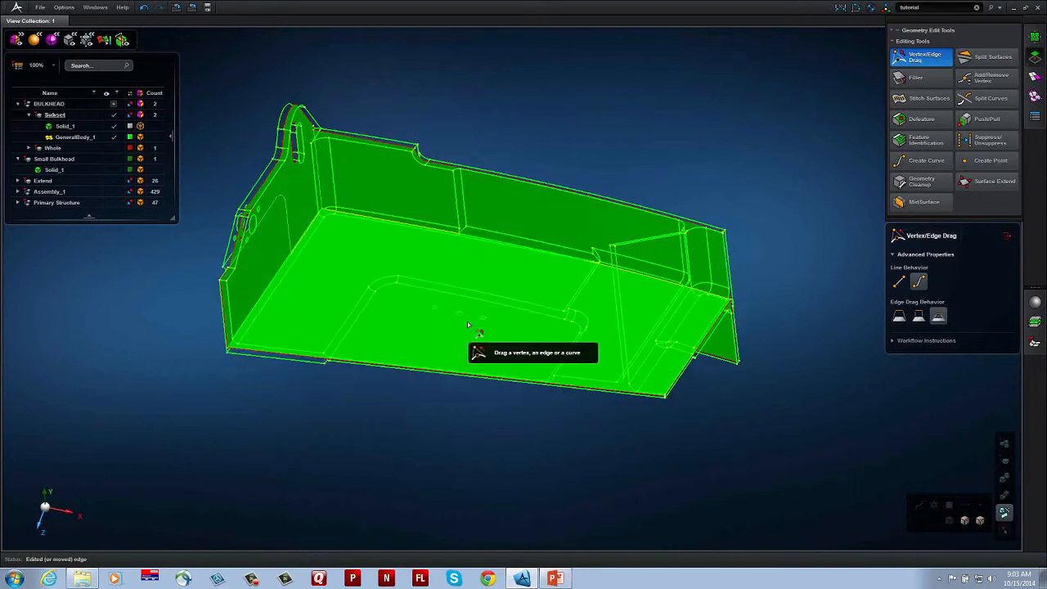
click(114, 126)
Step: Set the web face as the target of Split Surfaces and display Solid_1 over it
click(978, 57)
click(584, 375)
middle_click(523, 431)
click(114, 126)
middle_drag(364, 330, 460, 299)
scroll(460, 299, up, 3)
Step: Split the web face with five of Solid_1's pocket and rib edges, including the rounded corner
click(460, 264)
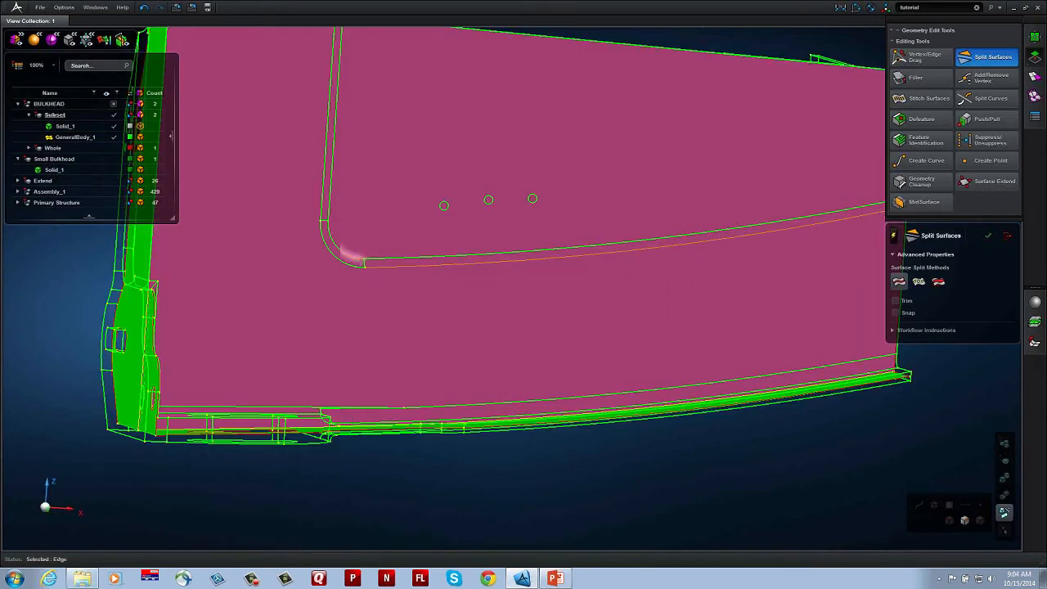
click(328, 250)
click(323, 192)
middle_drag(399, 194, 397, 250)
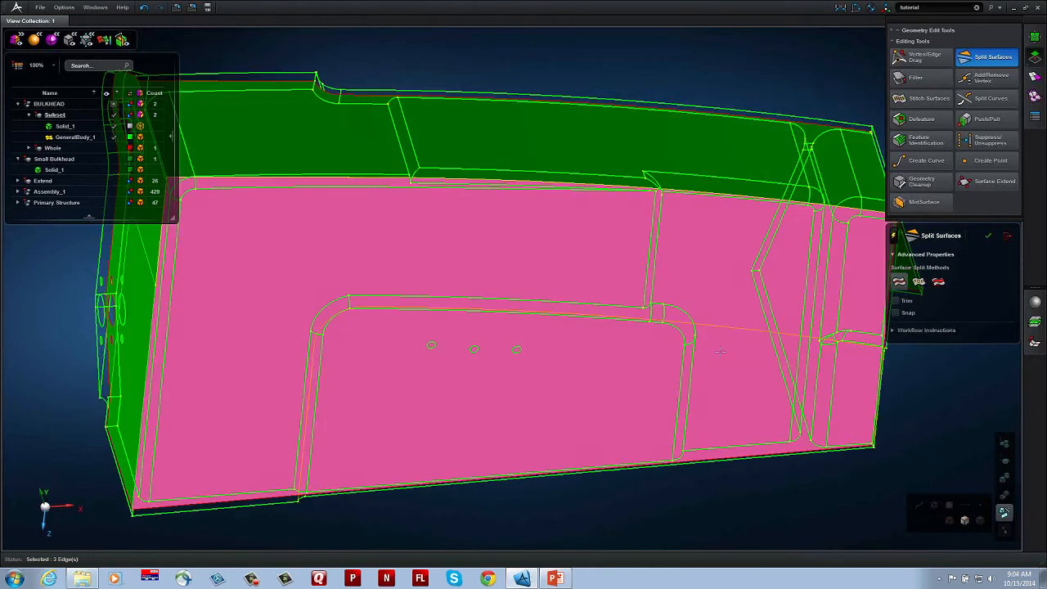
click(692, 370)
click(652, 254)
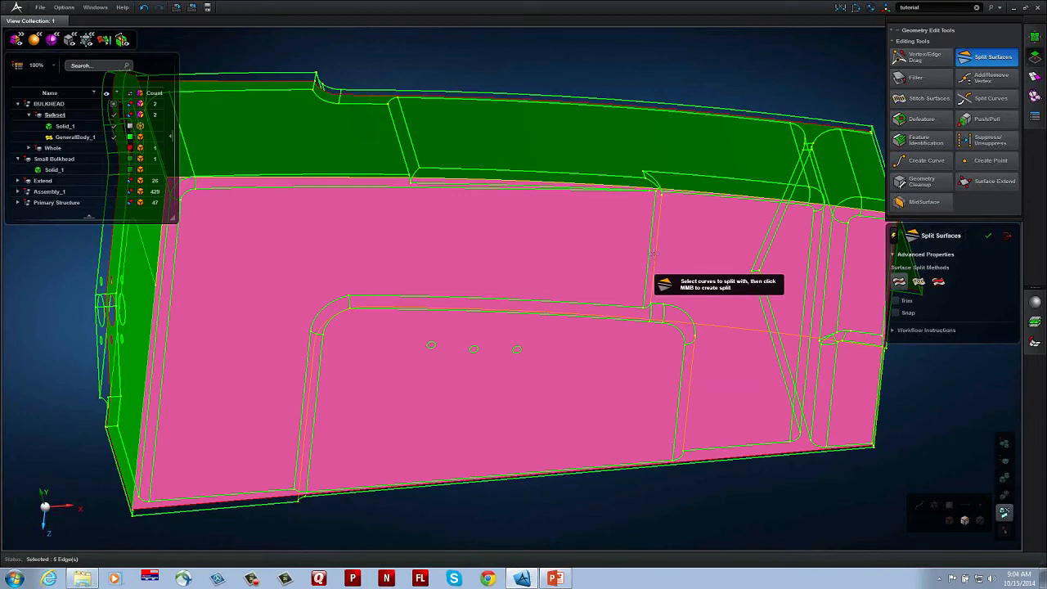
middle_drag(731, 300, 735, 308)
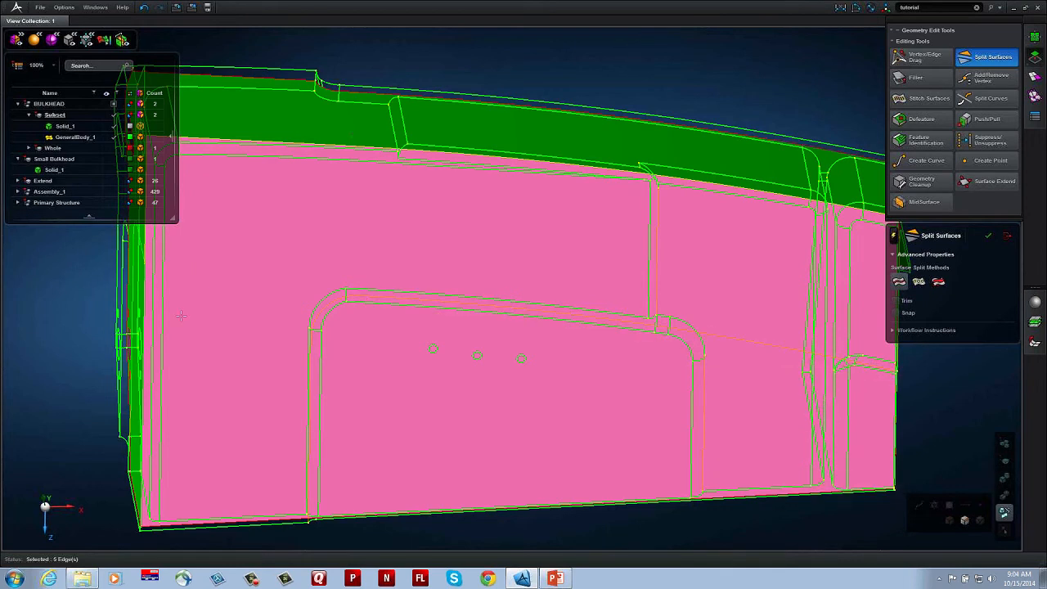
middle_click(115, 344)
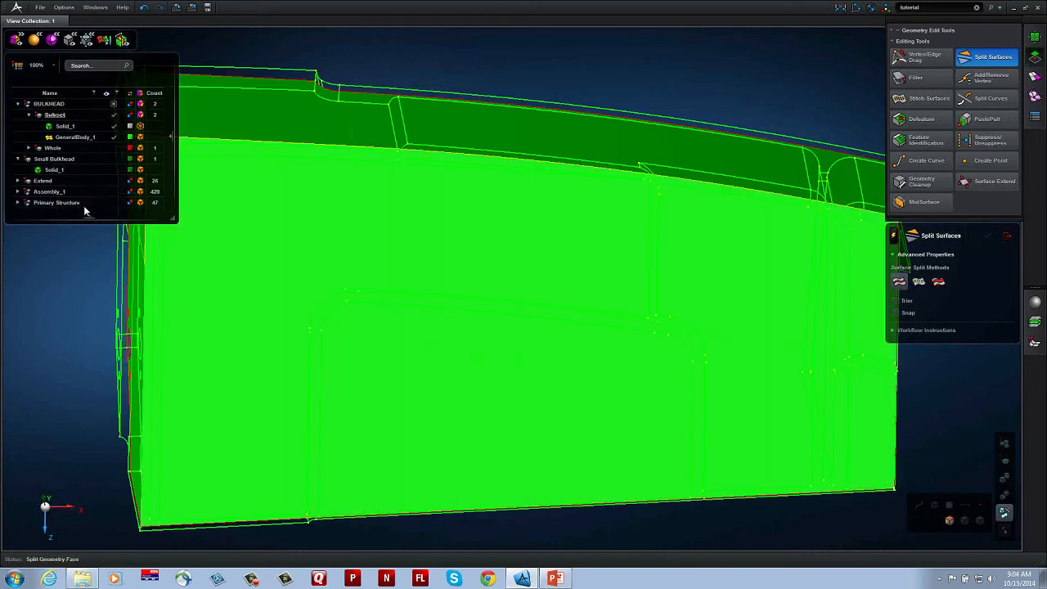
Step: Hide Solid_1 and recolour GeneralBody_1 light green so its split lines stand out
click(117, 136)
click(65, 126)
middle_drag(488, 342, 376, 272)
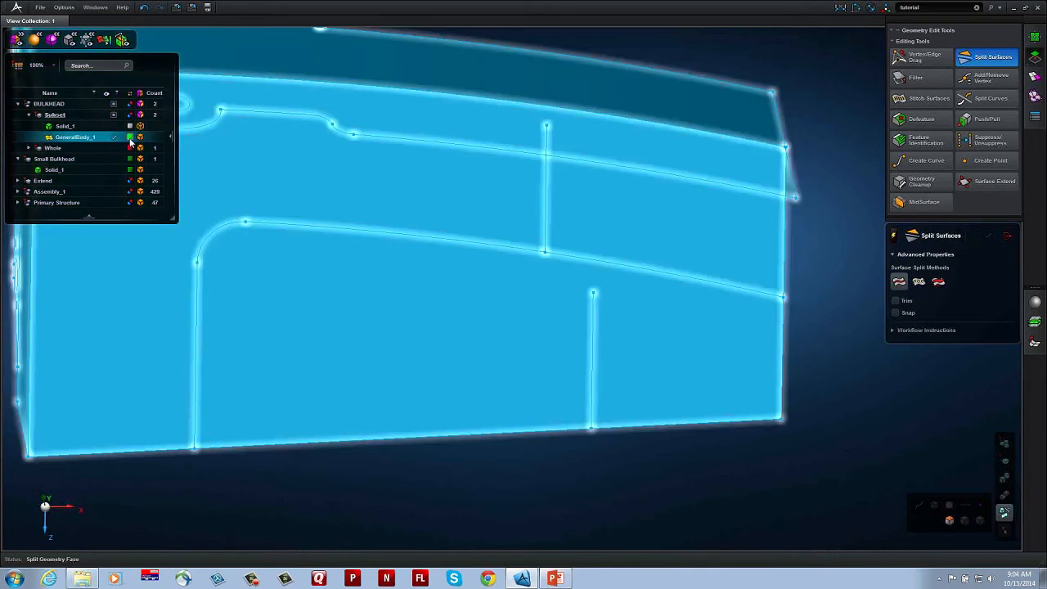
click(131, 138)
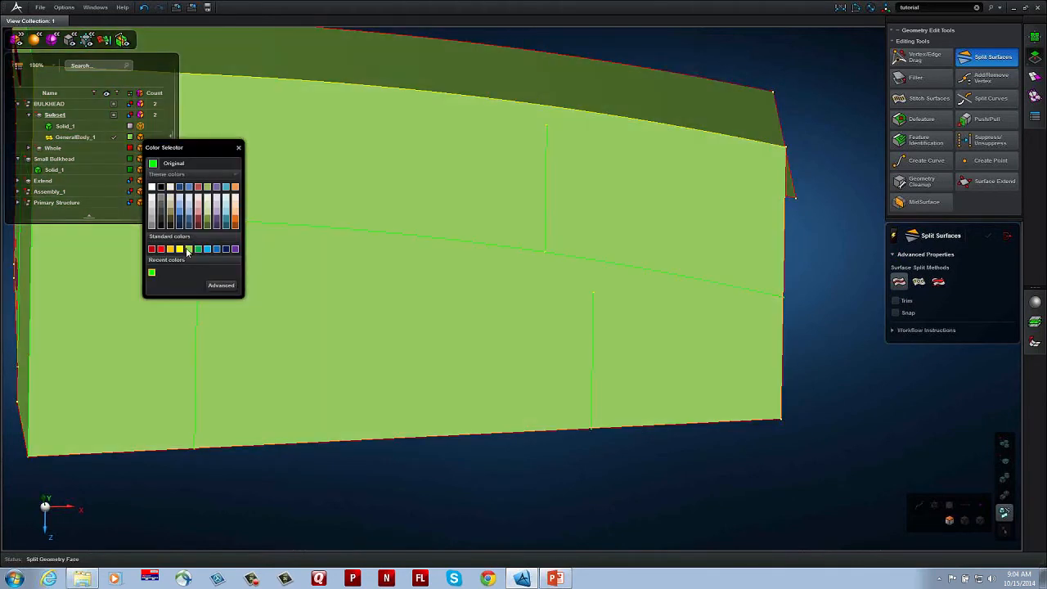
click(187, 249)
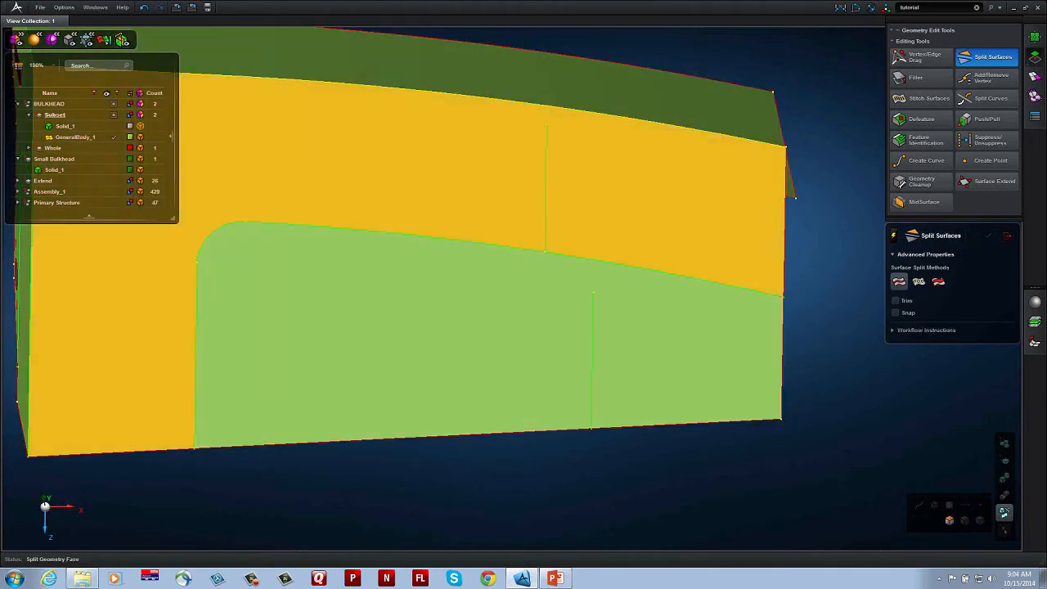
middle_drag(631, 451, 656, 486)
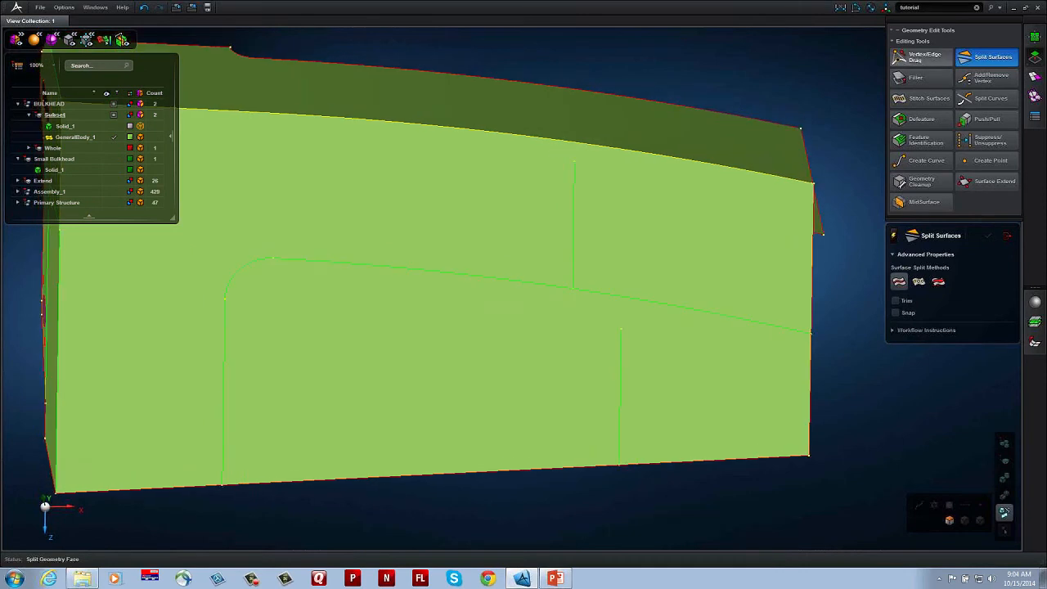
Step: Snap the loose ends of the two short split lines onto the long curved split line and the flange junction edge
click(921, 57)
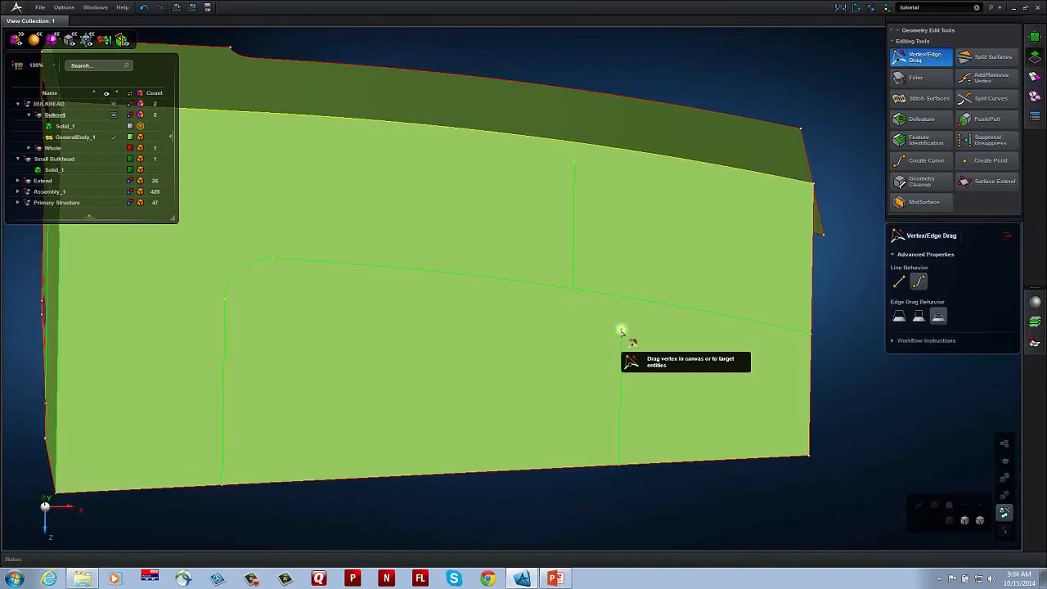
drag(622, 331, 622, 301)
middle_drag(632, 203, 665, 288)
drag(608, 254, 611, 248)
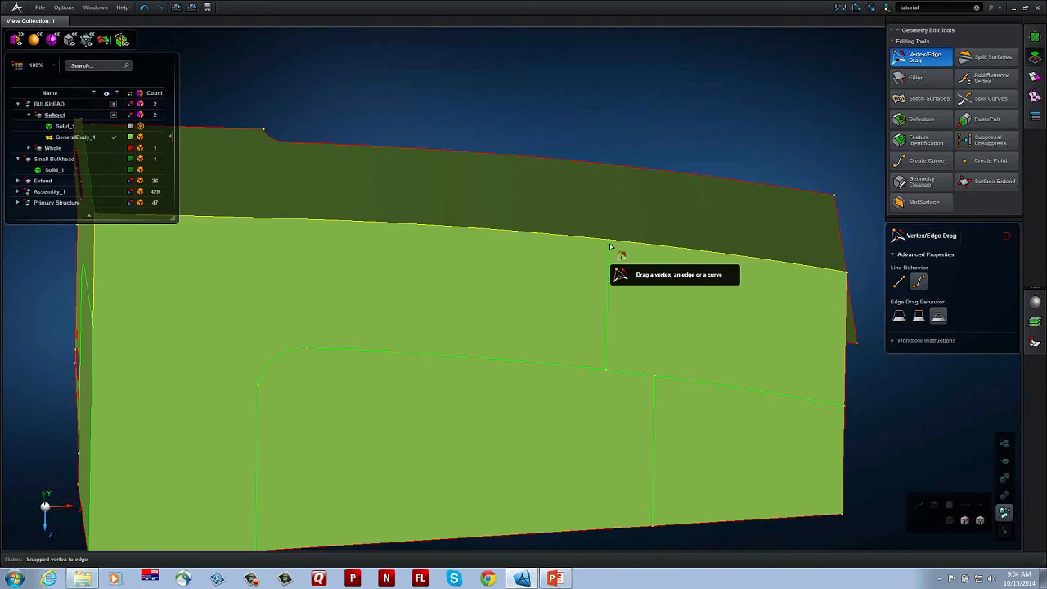
Step: Snap the outer end vertex of the split line near the web's free edge onto that edge
middle_drag(523, 357, 491, 245)
scroll(617, 422, up, 3)
scroll(618, 423, up, 9)
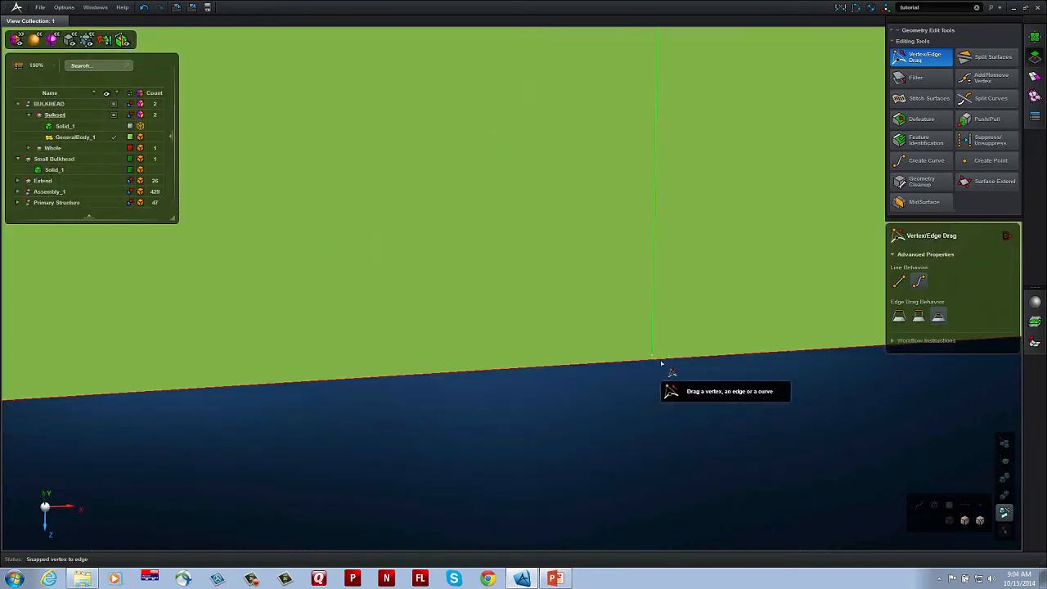
drag(648, 355, 628, 361)
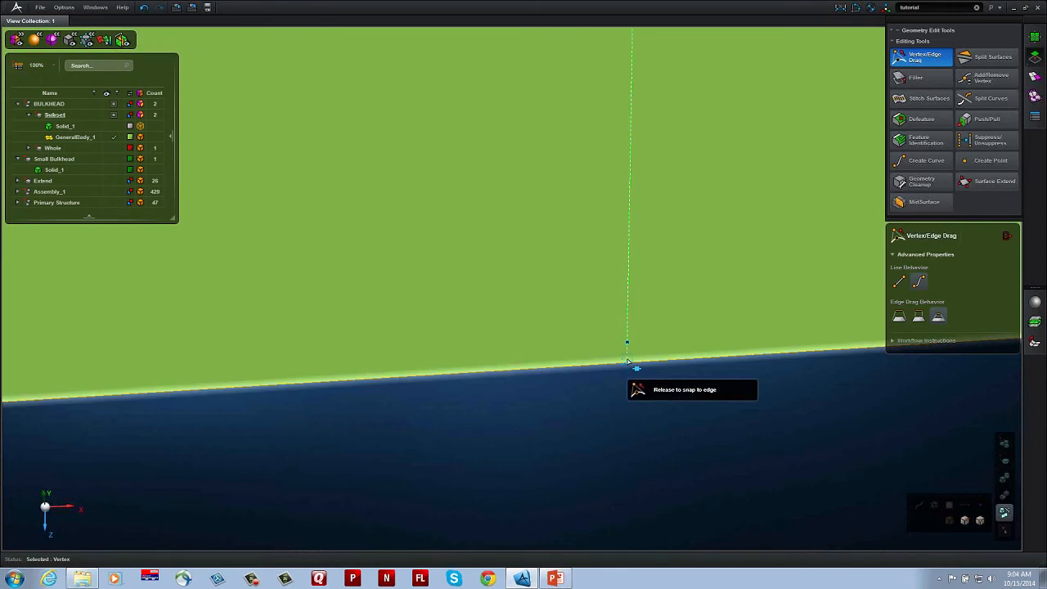
drag(627, 361, 630, 365)
scroll(641, 403, down, 10)
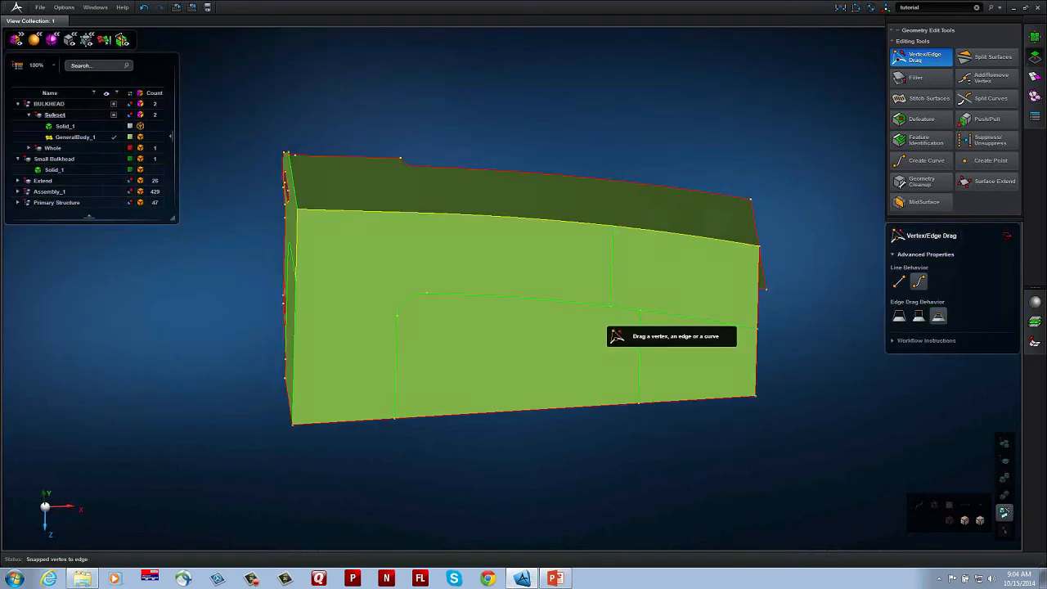
Step: Set the flange faces on both sides of the web junction as split targets and display Solid_1
middle_drag(603, 319, 604, 368)
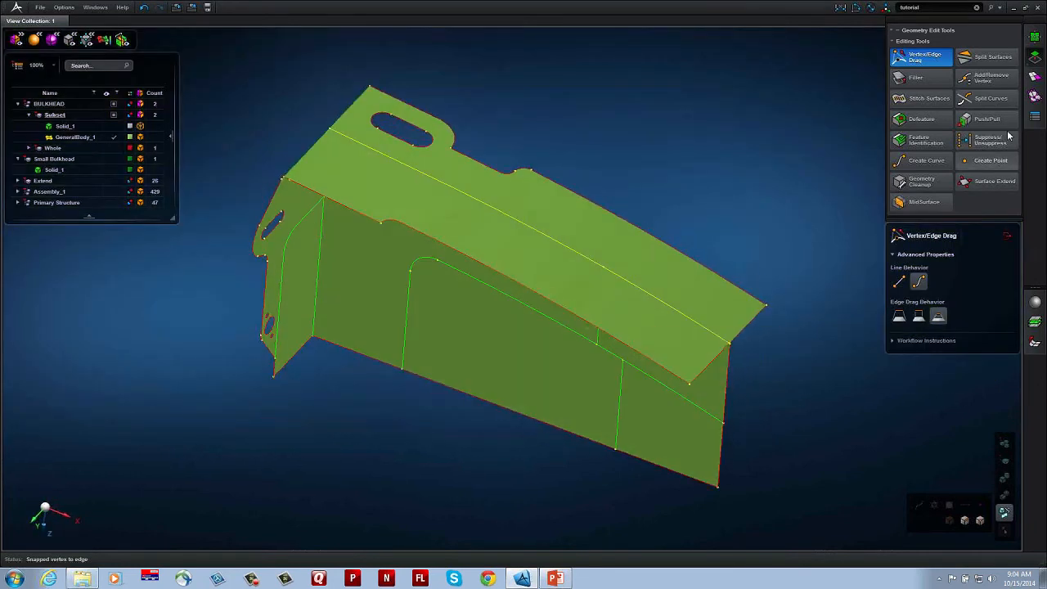
click(990, 56)
click(547, 239)
middle_click(632, 175)
click(114, 126)
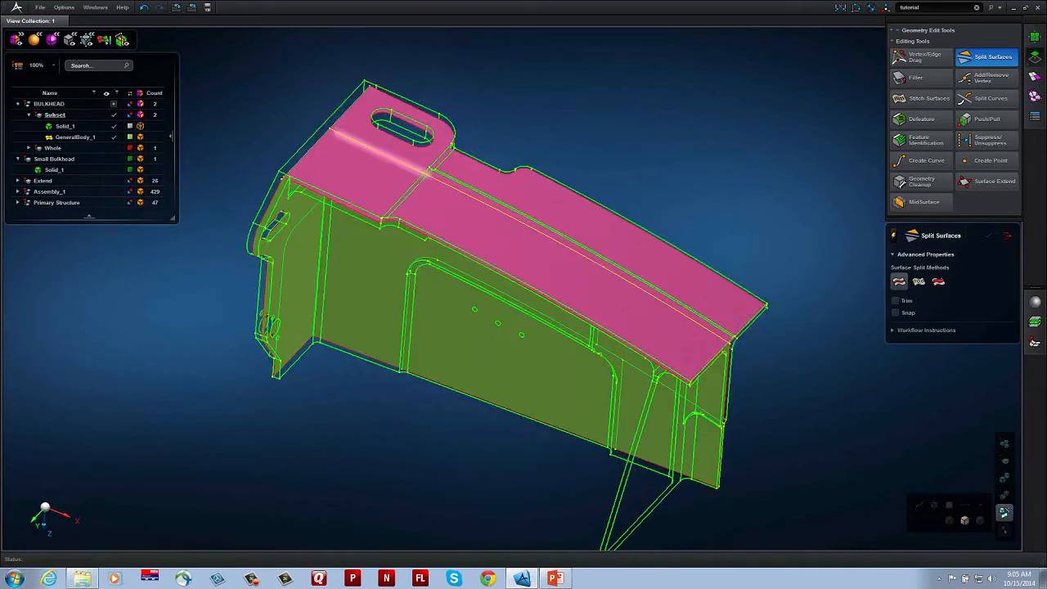
scroll(357, 147, up, 3)
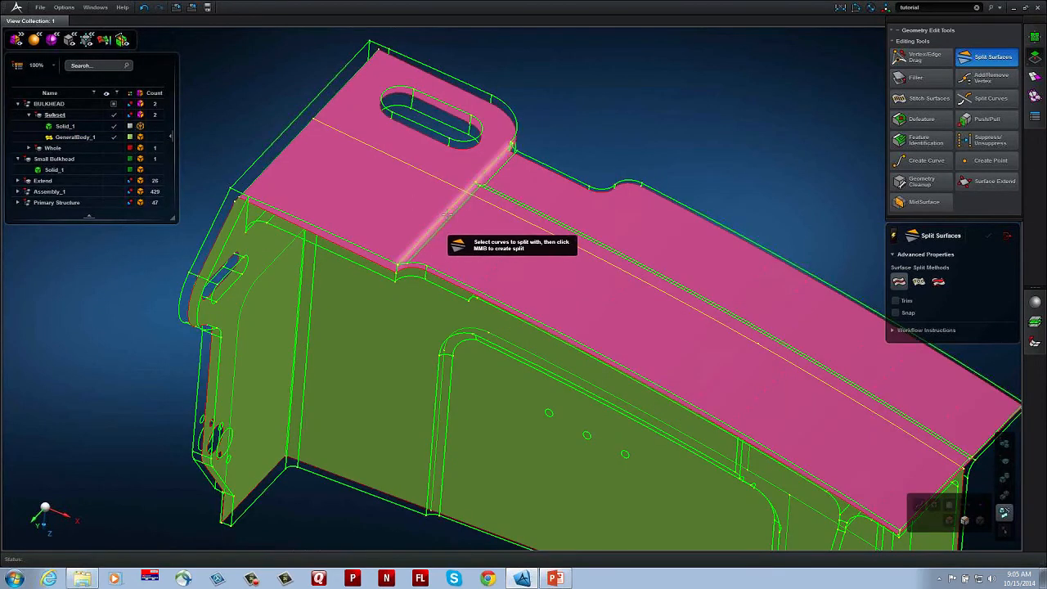
Step: Split the flange faces along Solid_1's cross edge beside the slotted lug, and snap the loose split end onto the web junction edge
click(447, 214)
middle_drag(558, 255, 614, 139)
middle_click(603, 191)
middle_drag(604, 191, 562, 117)
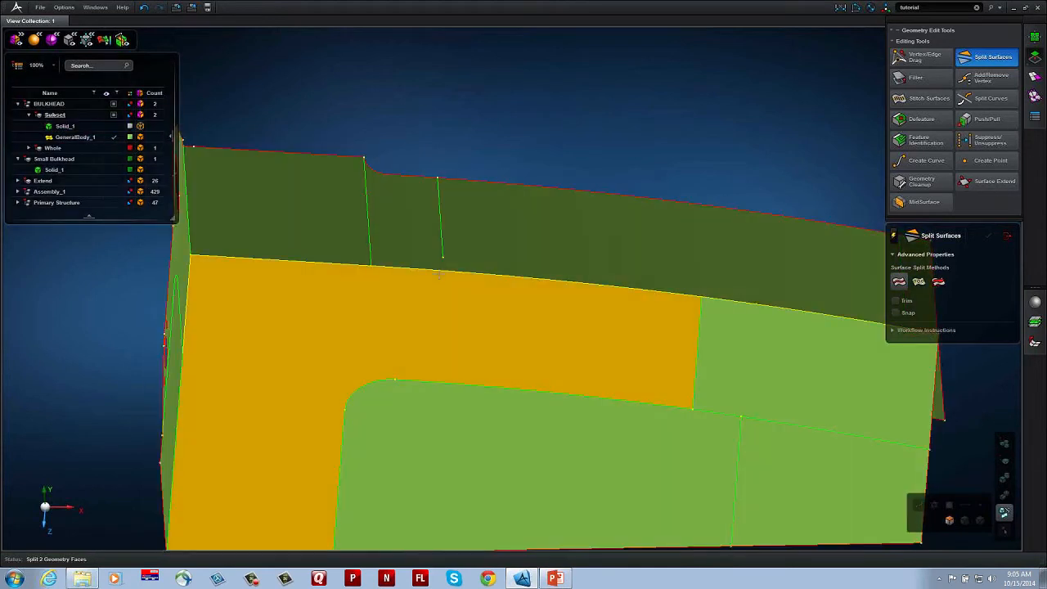
click(922, 57)
drag(442, 258, 446, 275)
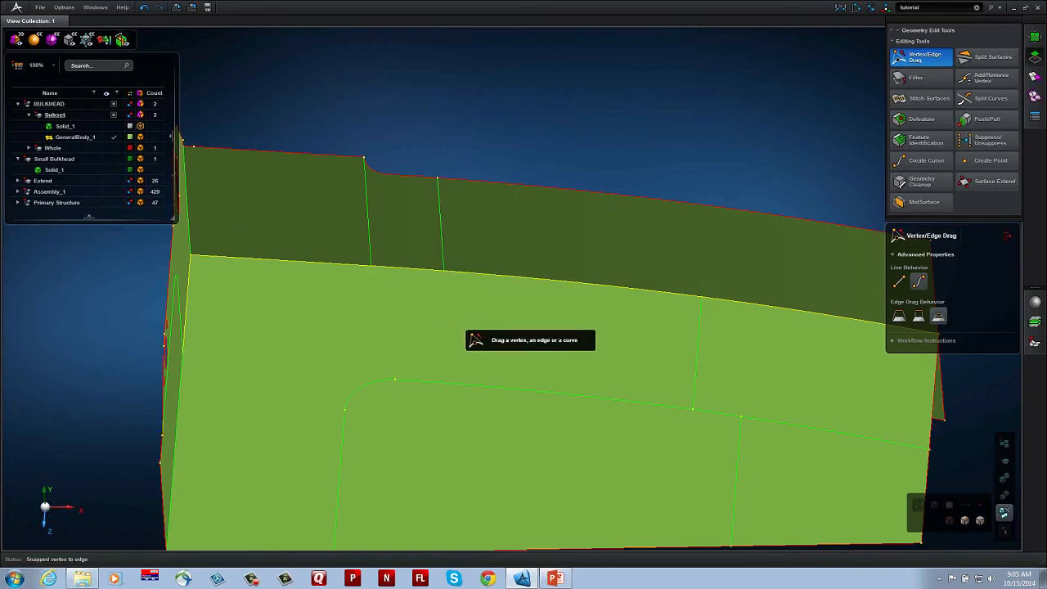
Step: Create a surface mesh with a 4 mm mesh size on the whole connected mid-surface body GeneralBody_1
middle_drag(462, 314, 472, 245)
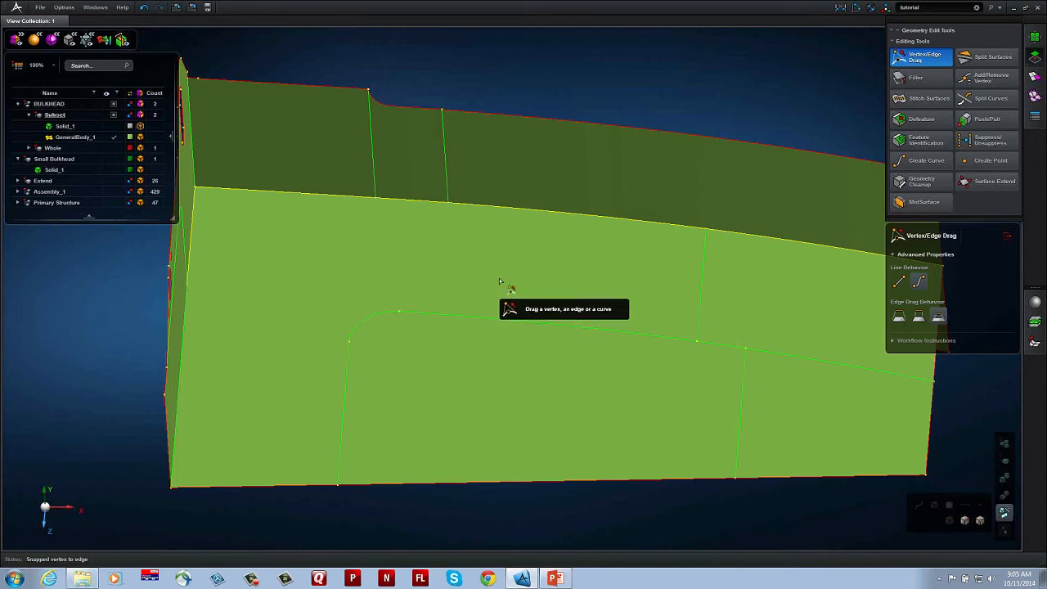
scroll(503, 280, down, 5)
mouse_move(512, 281)
middle_down()
mouse_move(481, 278)
mouse_move(524, 287)
middle_up()
click(1035, 77)
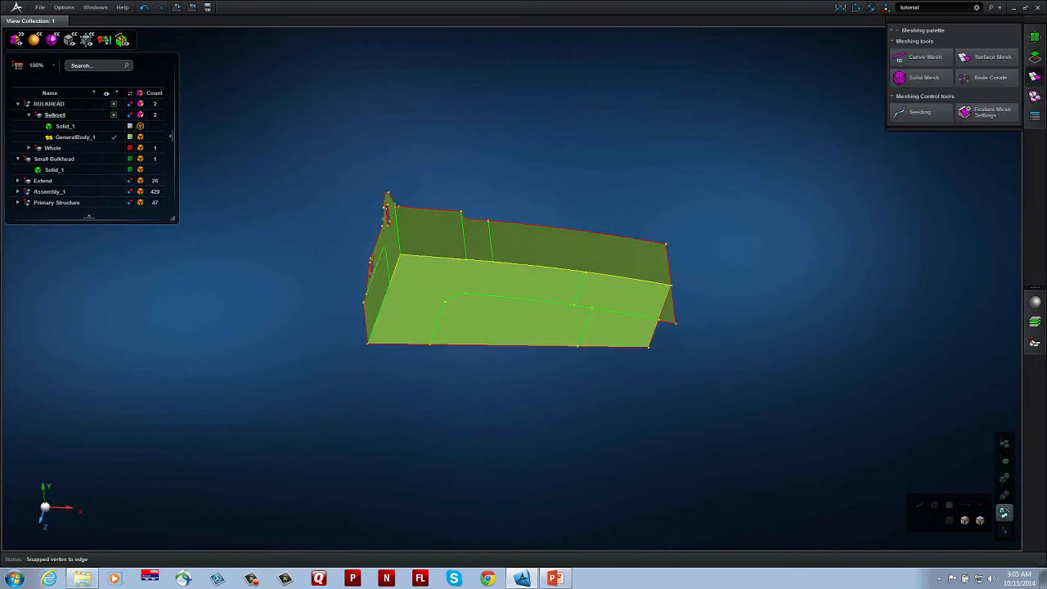
click(986, 58)
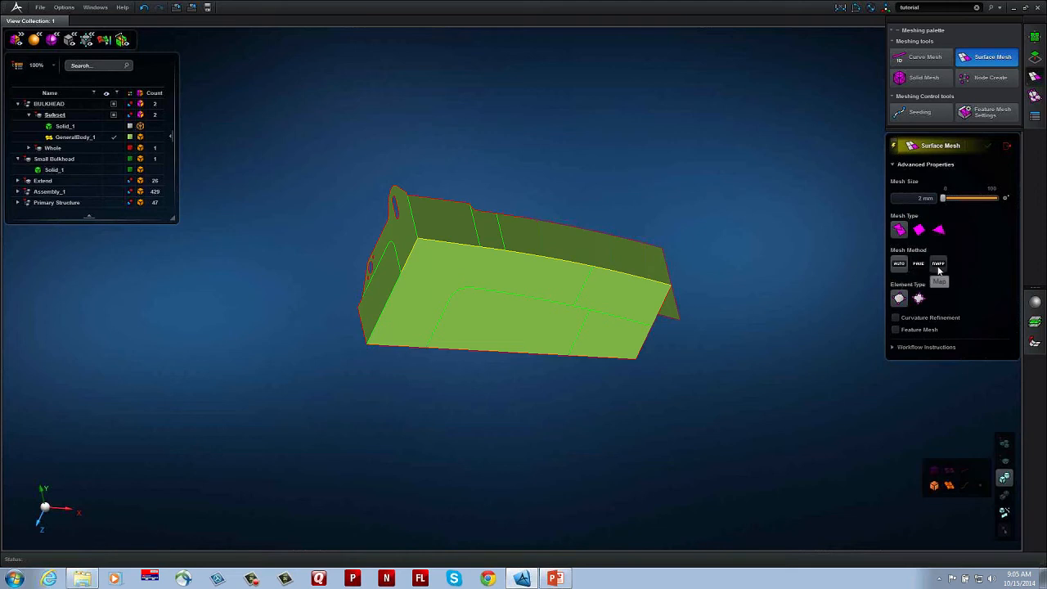
click(911, 198)
key(Return)
click(592, 292)
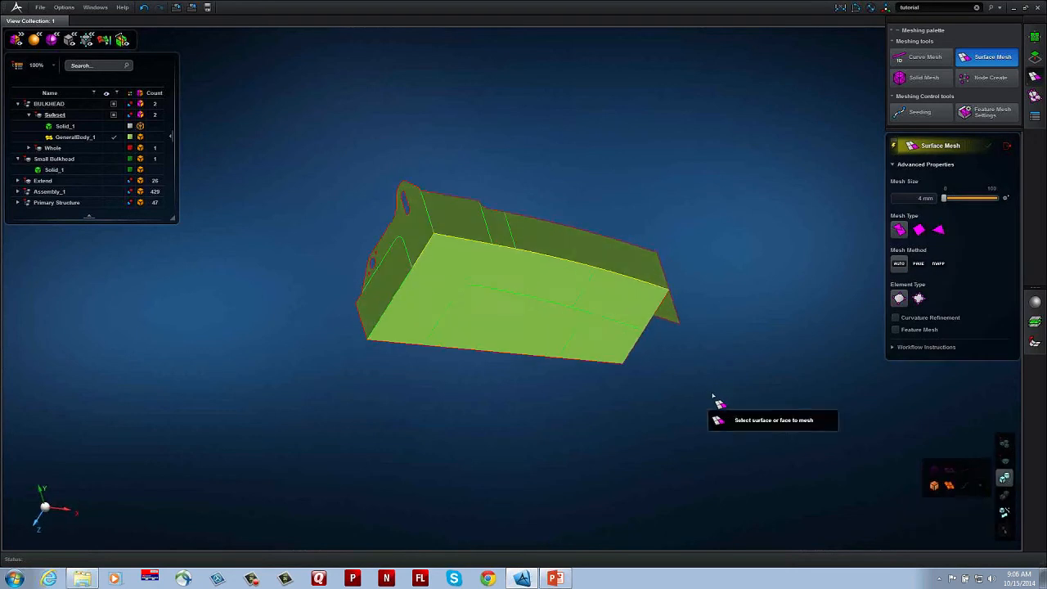
middle_drag(713, 398, 652, 313)
click(643, 306)
middle_drag(800, 301, 787, 315)
middle_drag(728, 344, 573, 294)
Step: Display Solid_1, create the missing mid-surface of its end rib with automatic mid-surfacing, and hide the solid again
click(112, 127)
middle_drag(627, 226, 730, 315)
scroll(598, 314, up, 6)
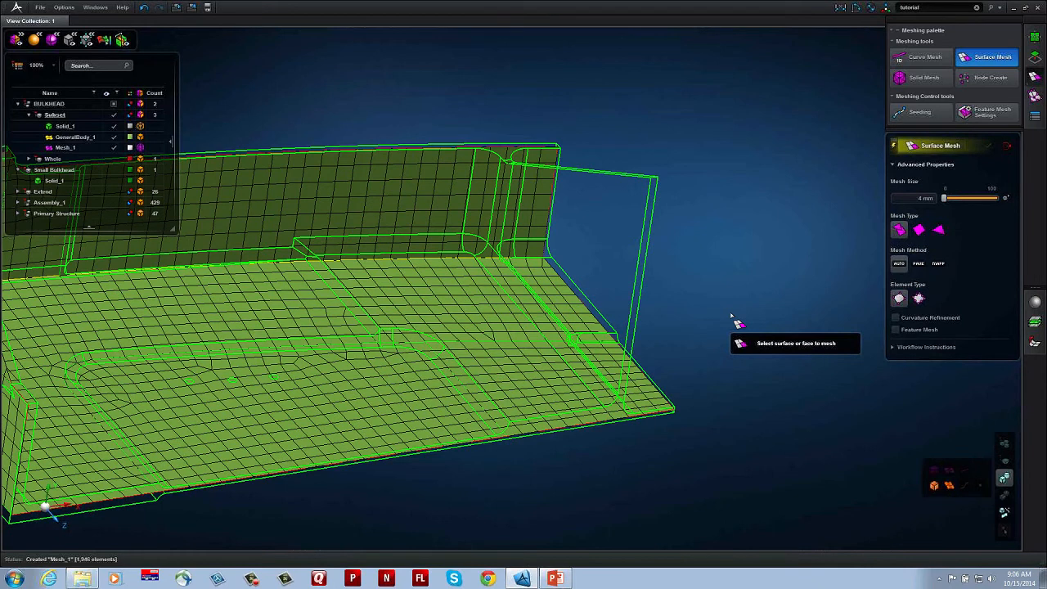
middle_drag(731, 318, 736, 325)
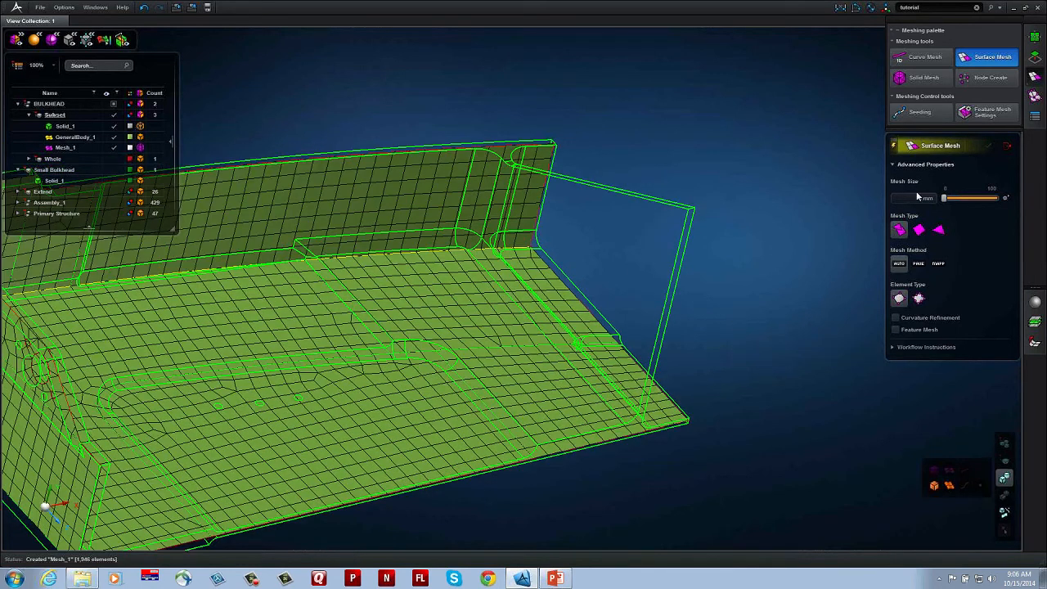
click(1037, 57)
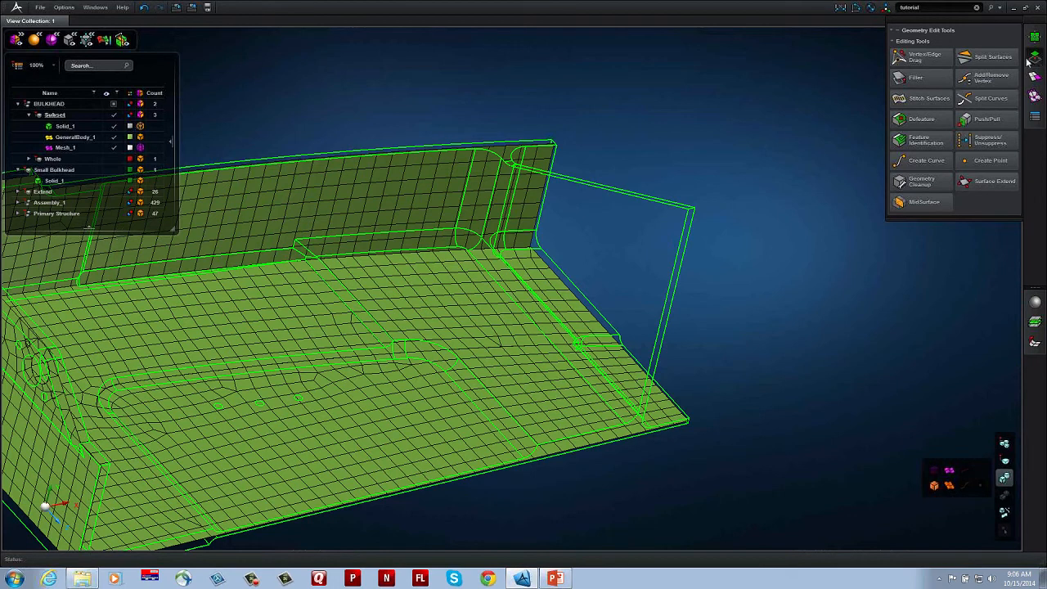
click(923, 202)
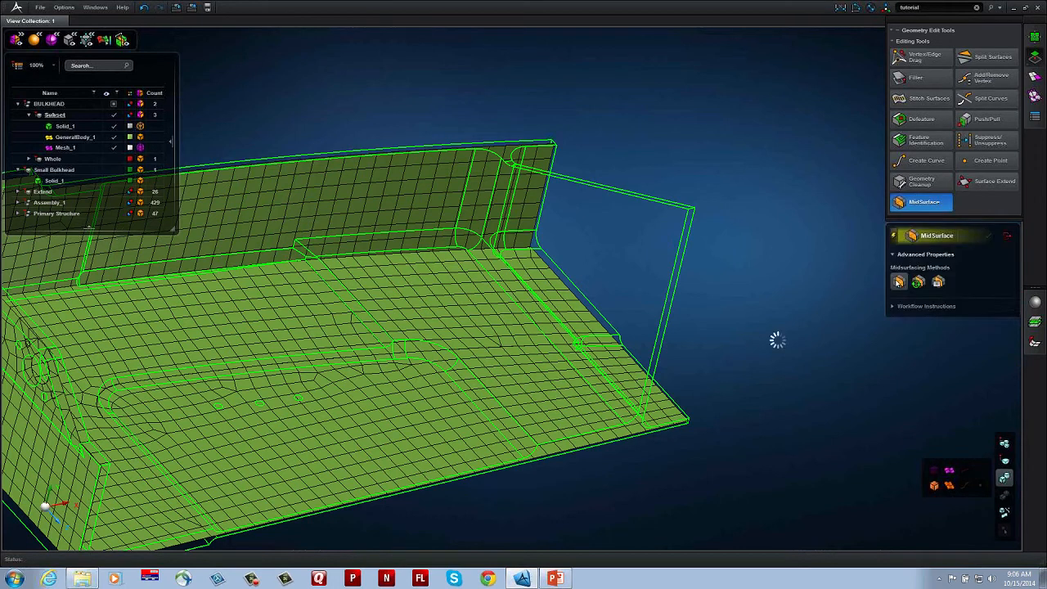
click(626, 277)
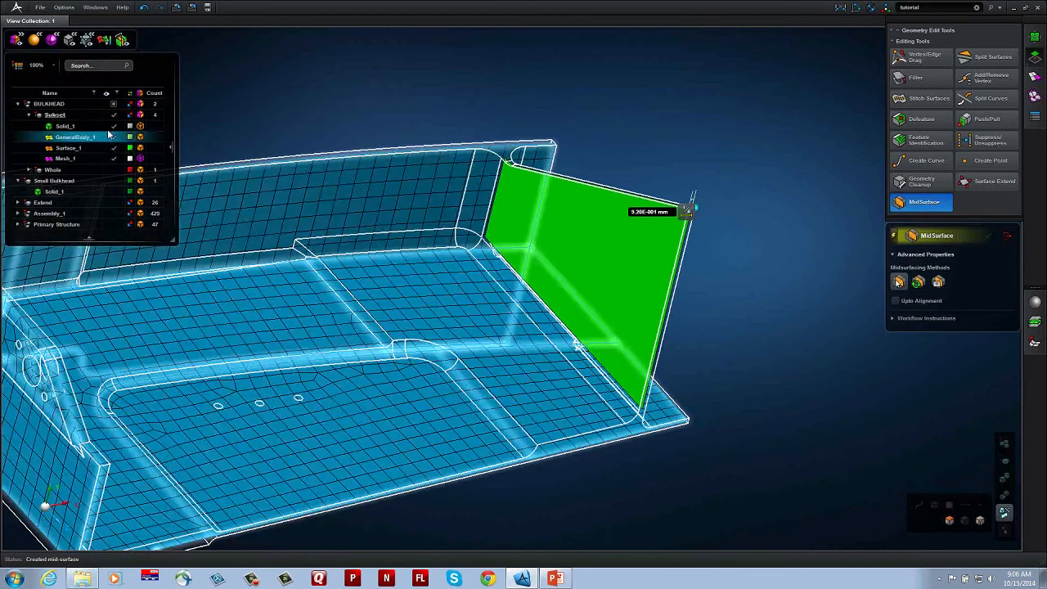
click(114, 126)
middle_drag(744, 249, 749, 246)
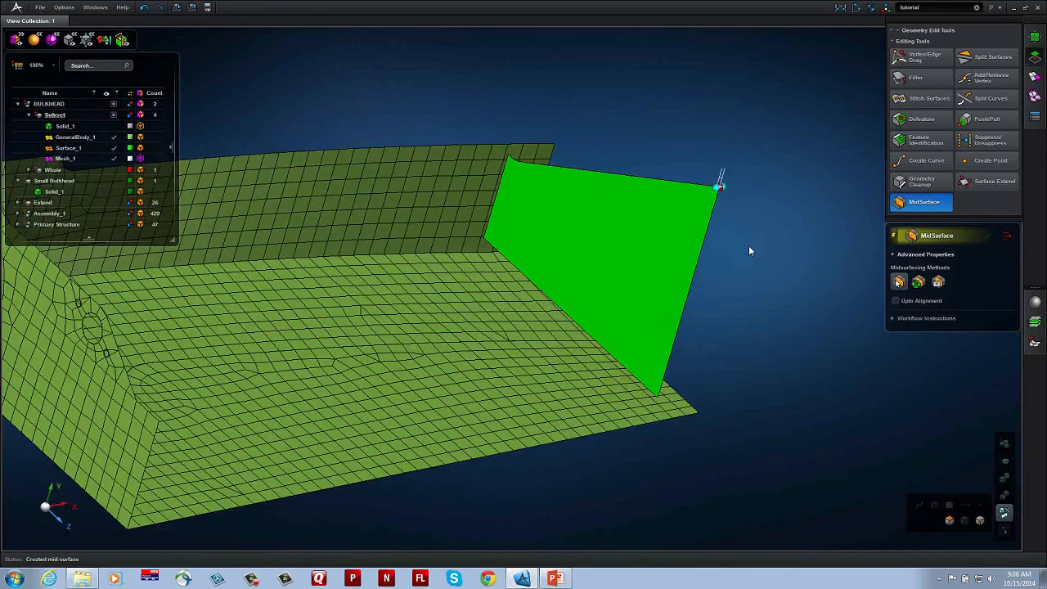
Step: Surface-mesh the new end-rib mid-surface with the 4 mm mesh size
click(1035, 76)
click(990, 56)
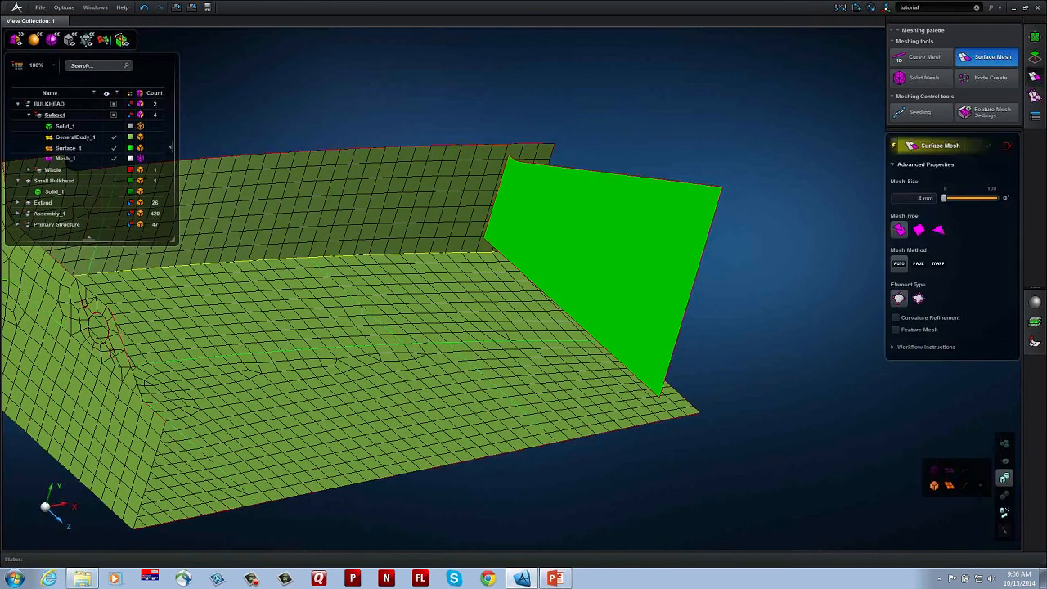
click(692, 276)
mouse_move(777, 261)
middle_down()
mouse_move(807, 260)
mouse_move(808, 274)
mouse_move(782, 258)
middle_up()
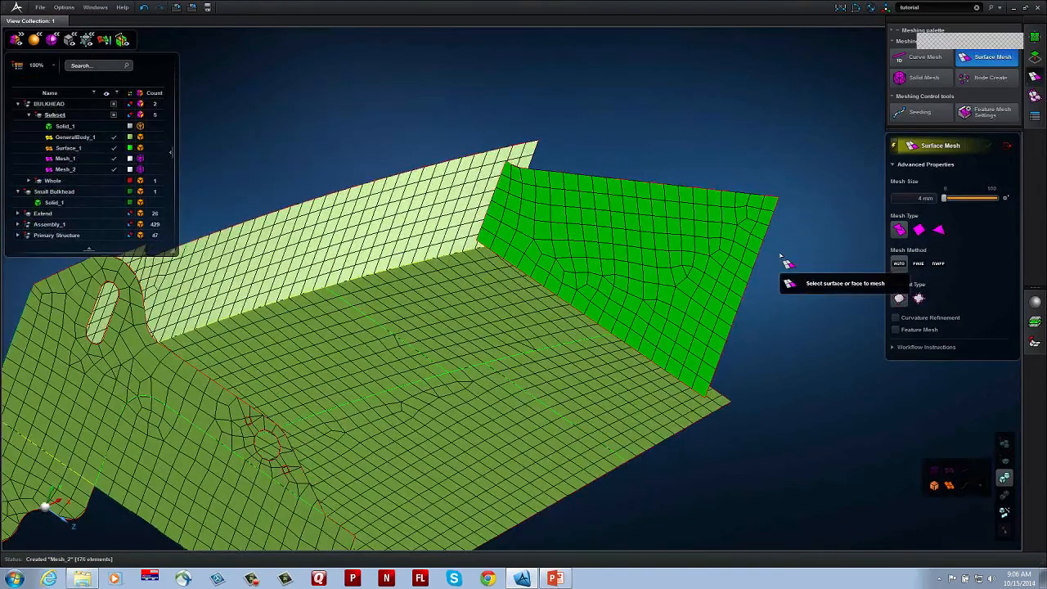
Step: Snap the end rib's side and bottom edges onto the adjoining flange and web surfaces to join it to the body
click(1035, 57)
middle_drag(784, 155, 751, 159)
drag(487, 203, 468, 195)
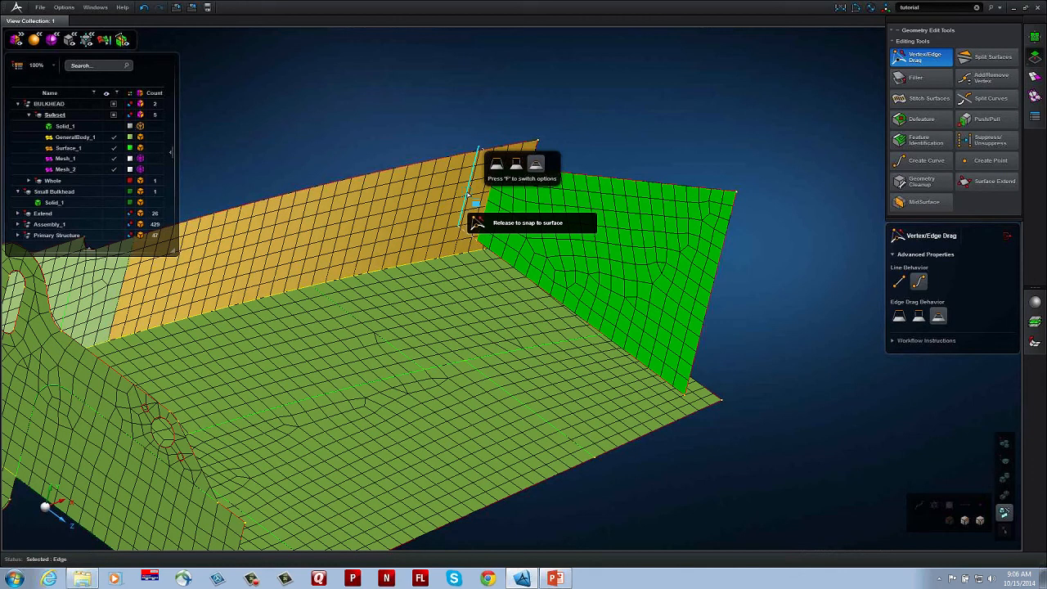
drag(468, 196, 468, 197)
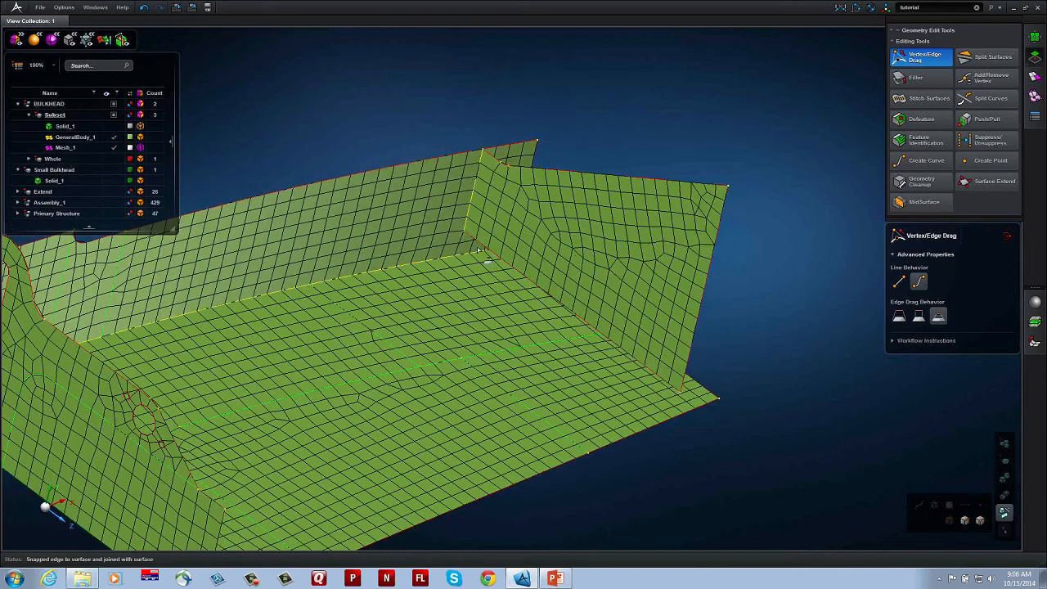
middle_drag(490, 339, 490, 338)
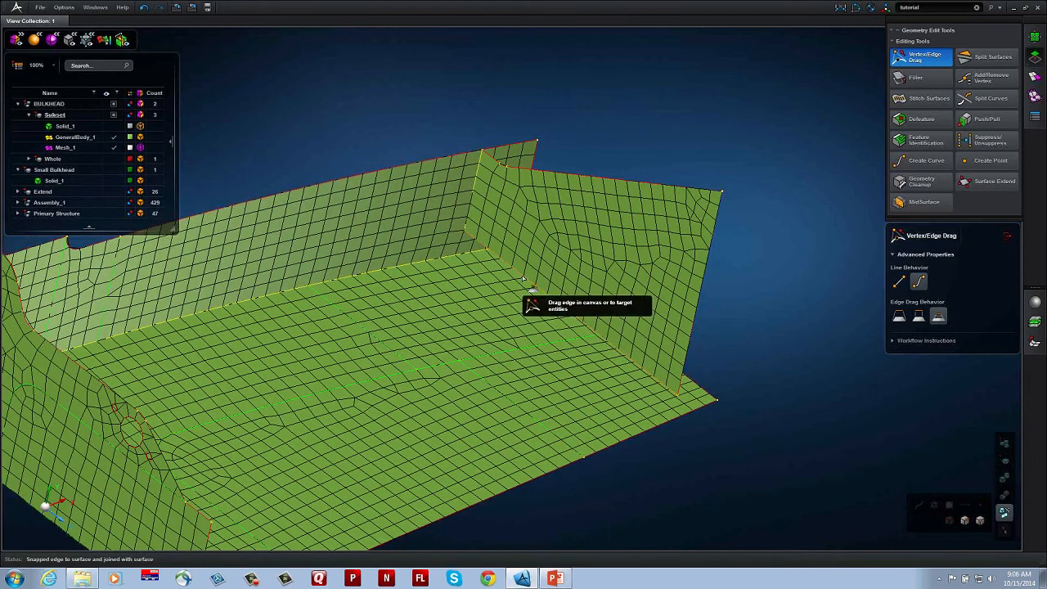
drag(501, 293, 491, 297)
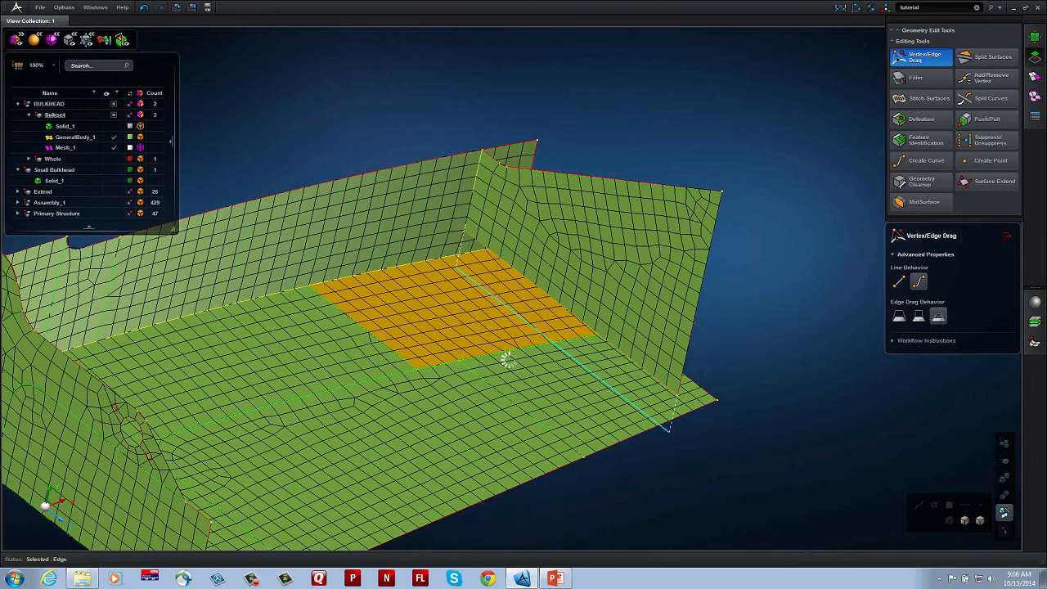
middle_drag(538, 408, 561, 334)
scroll(561, 332, up, 3)
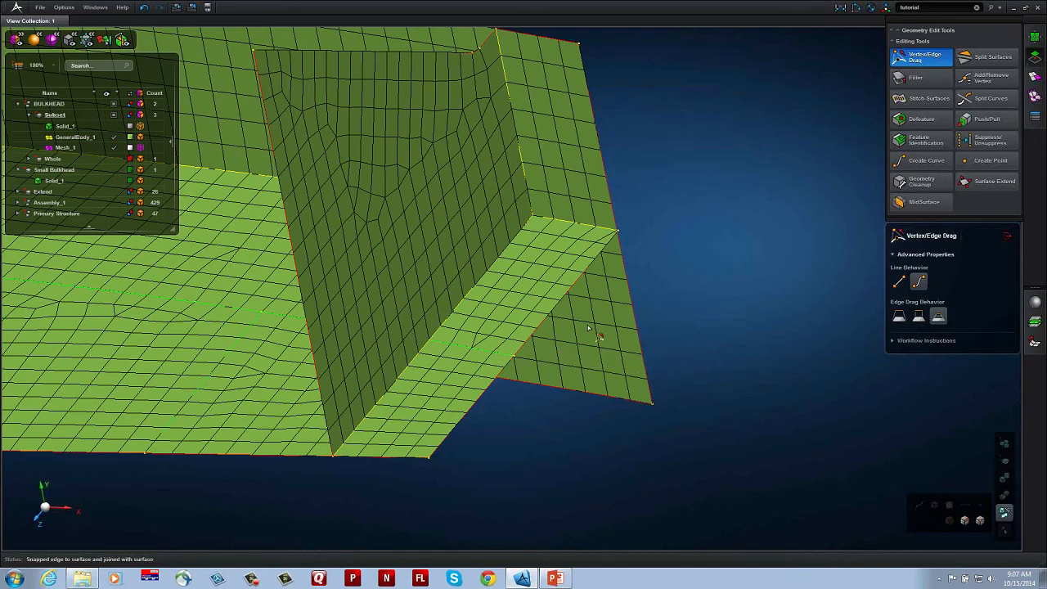
Step: Set GeneralBody_1 to wireframe and Mesh_1 to shaded rendering with element edges
middle_drag(613, 346, 546, 330)
scroll(545, 332, up, 5)
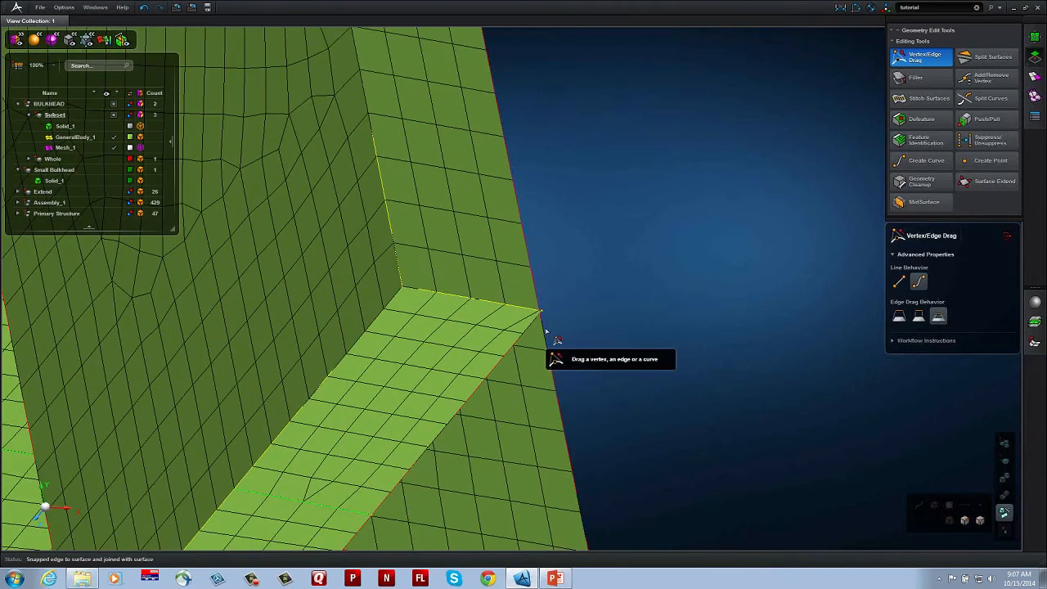
middle_drag(623, 358, 624, 360)
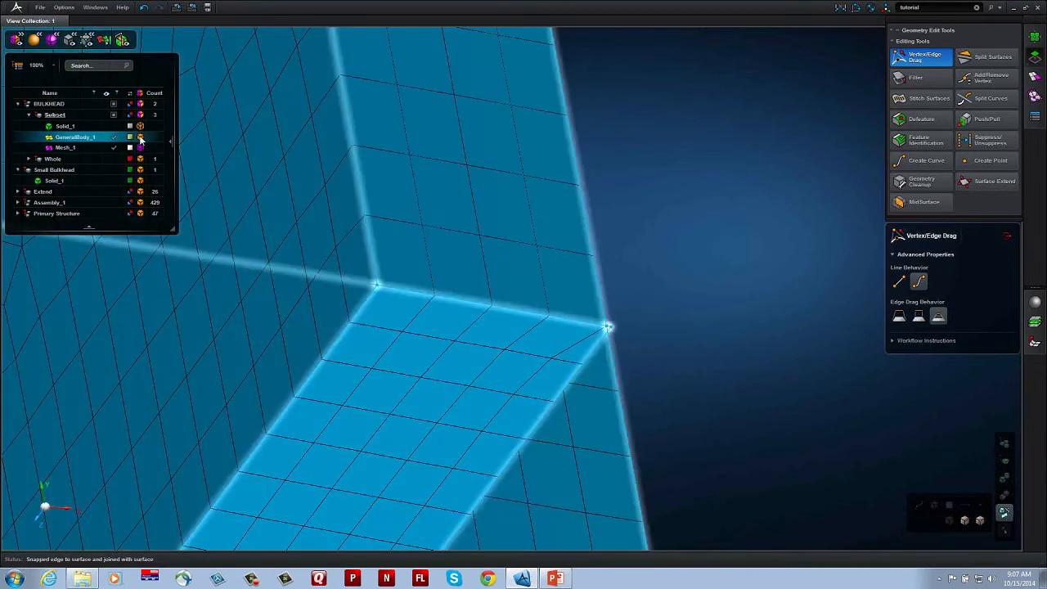
click(140, 137)
click(140, 147)
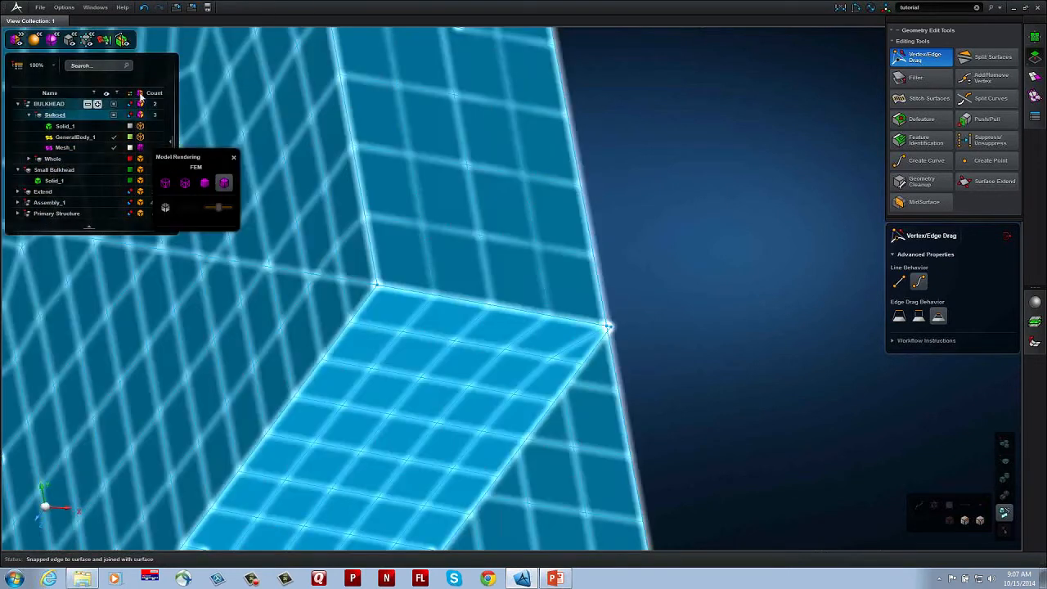
Step: Display the element quality index and snap the protruding web corner vertex onto the flange's outer edge to repair the invalid element
click(104, 40)
middle_drag(686, 339, 587, 328)
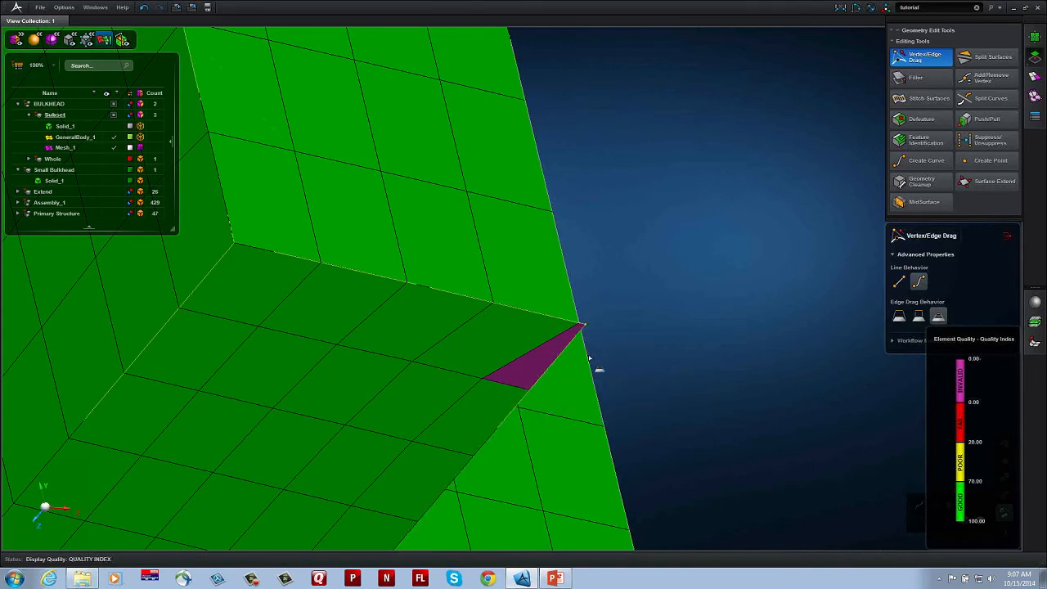
scroll(617, 333, up, 2)
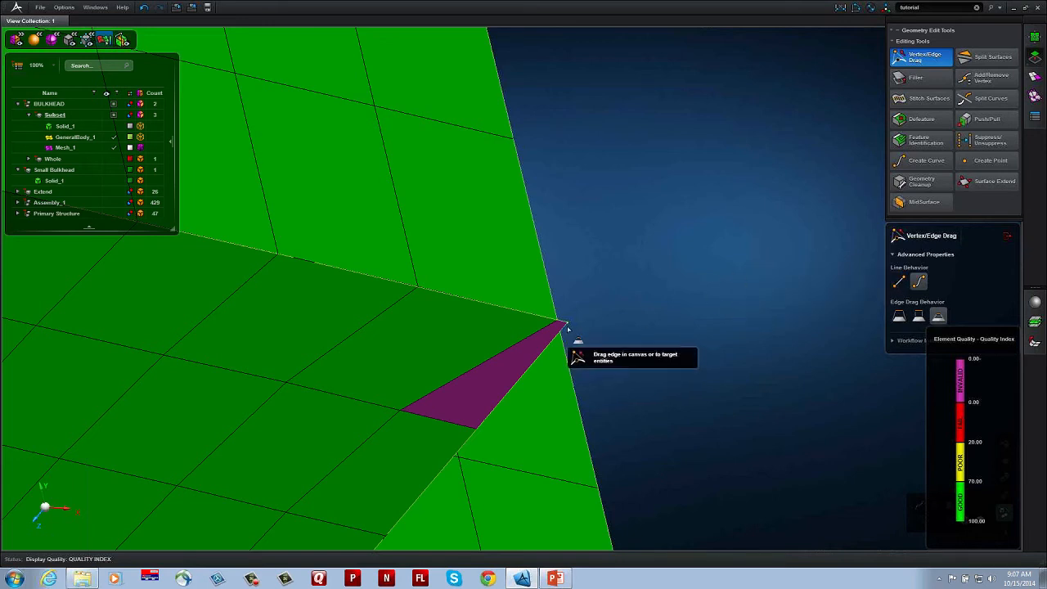
drag(566, 325, 557, 319)
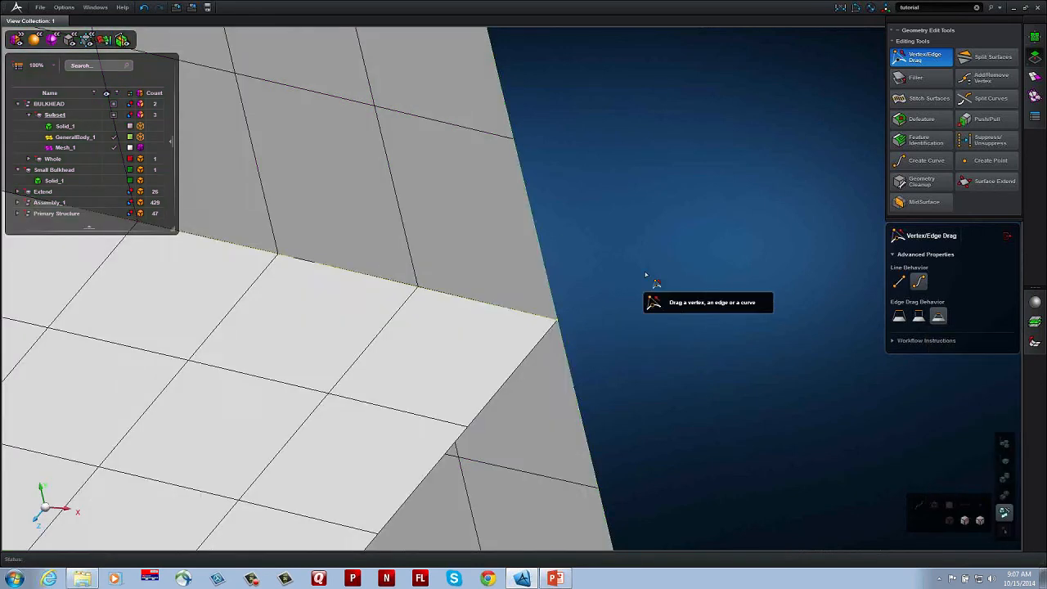
Step: Remove the small hole below the large round hole in the lug face by shrinking its edge to nothing
scroll(646, 275, down, 10)
middle_drag(12, 249, 446, 295)
scroll(298, 284, up, 4)
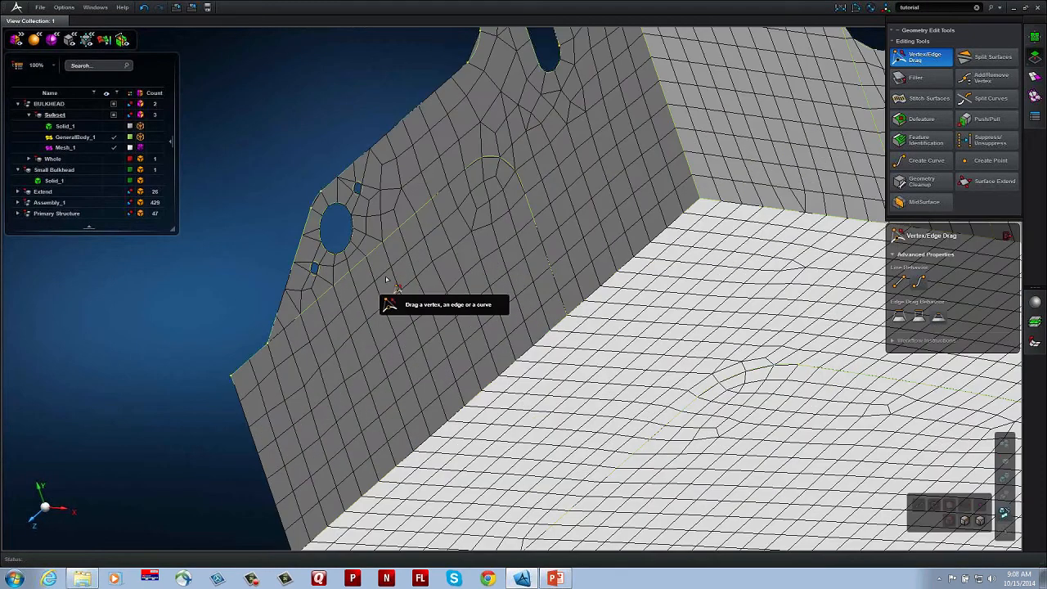
scroll(386, 279, up, 6)
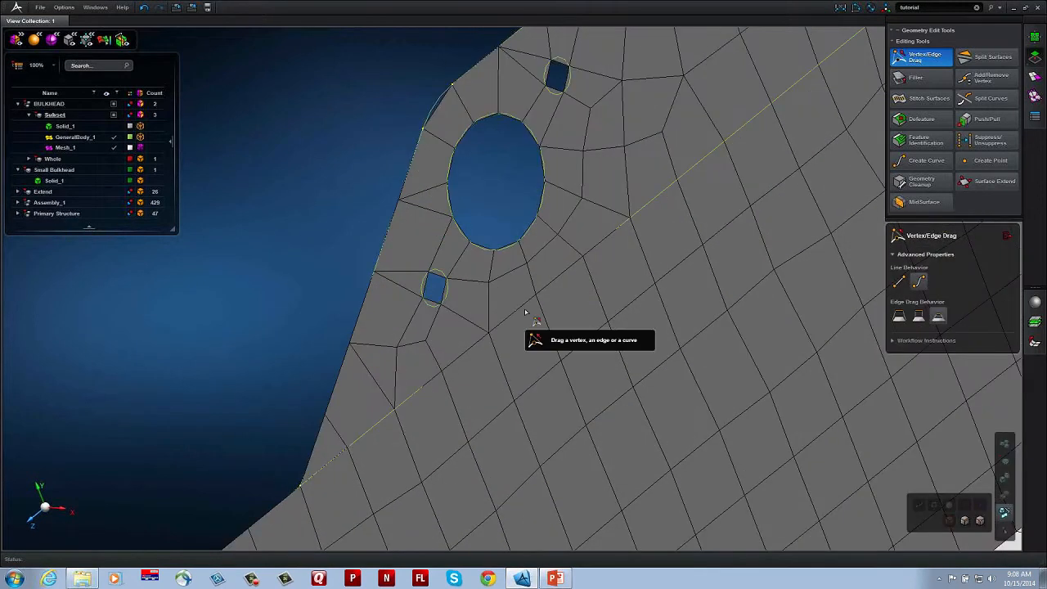
middle_drag(525, 312, 497, 334)
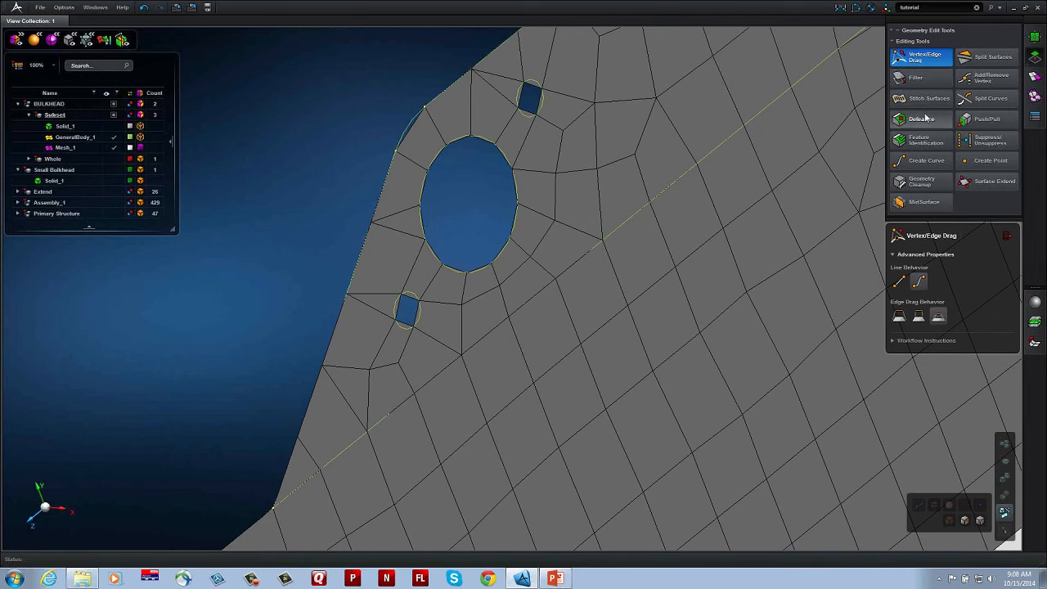
mouse_move(925, 121)
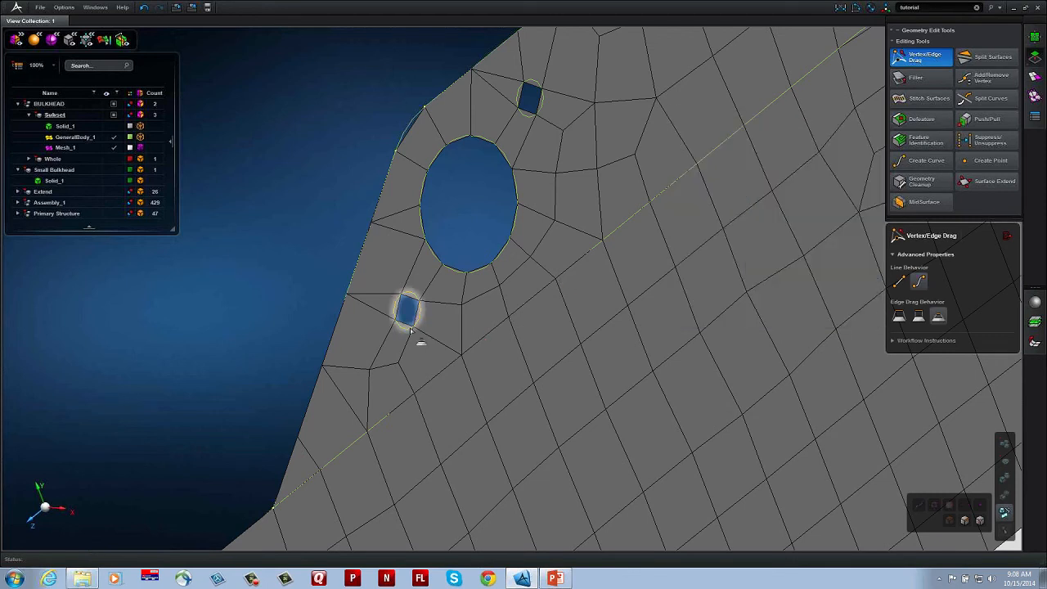
mouse_move(410, 329)
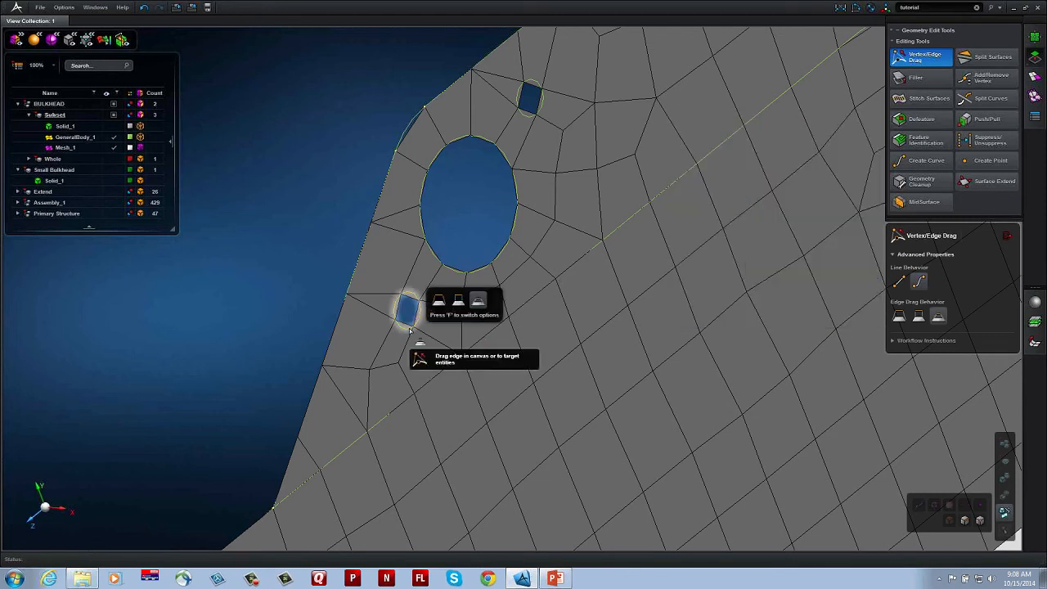
drag(411, 330, 405, 311)
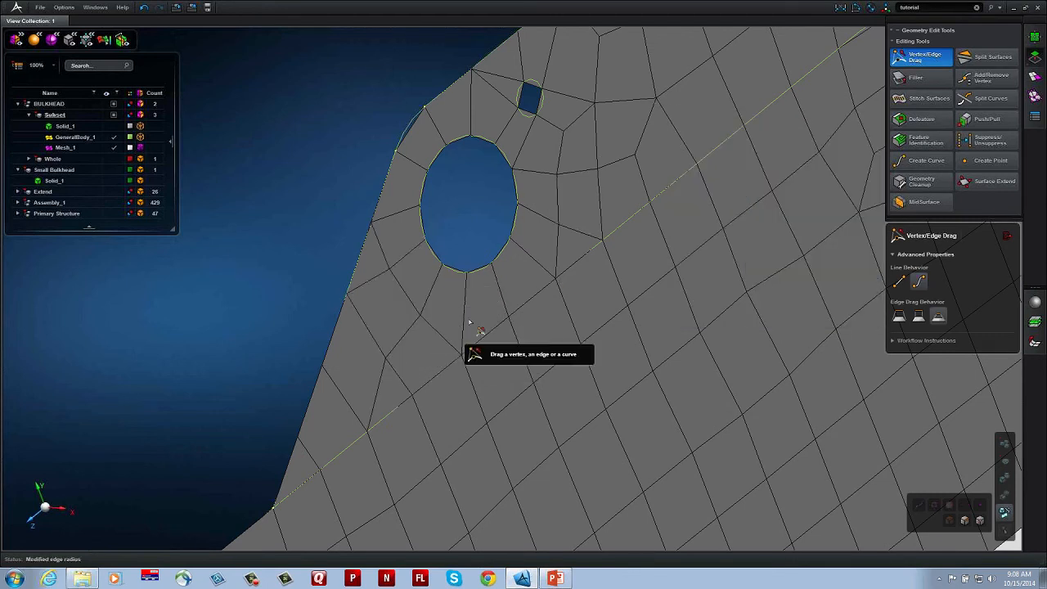
Step: Remove the small hole above the large round hole and turn the adjacent rounded outline corner into a sharp one
middle_drag(561, 269, 484, 401)
drag(455, 248, 453, 232)
middle_drag(482, 260, 426, 245)
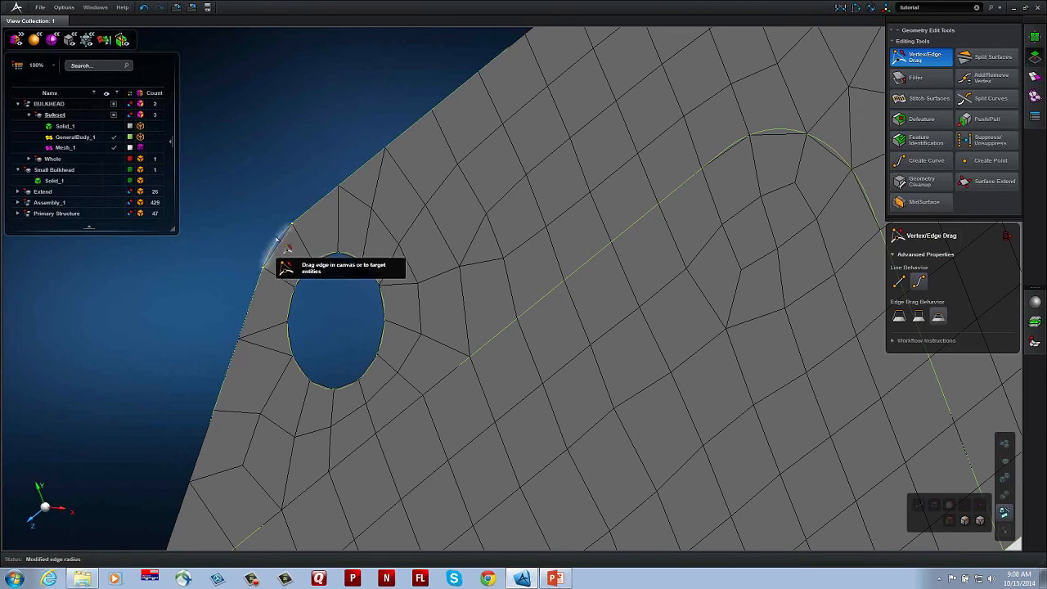
drag(277, 240, 275, 232)
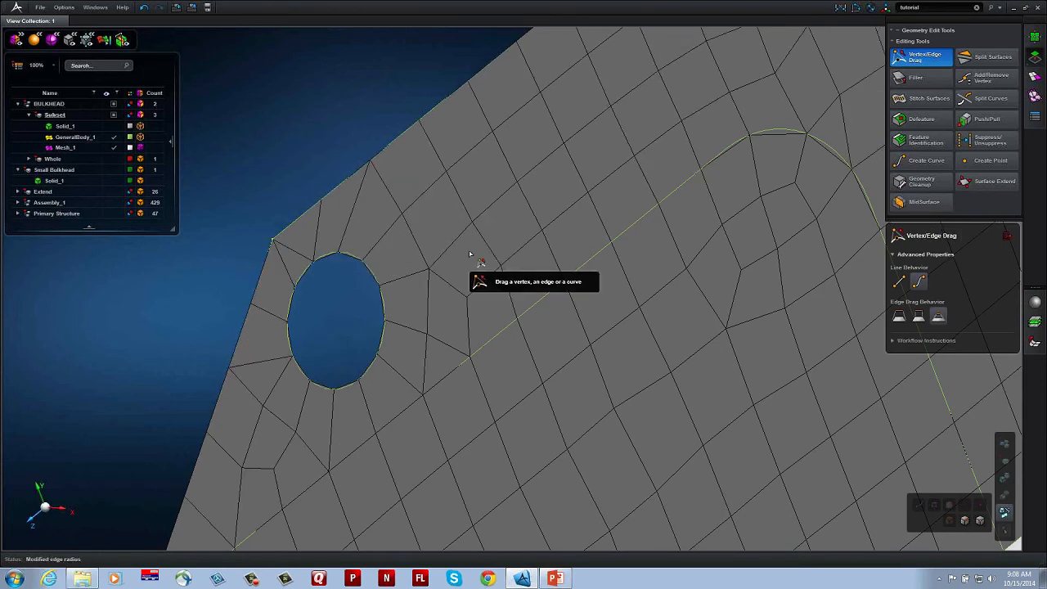
Step: Snap the vertices of the short edges beside the slotted lug onto the corner vertex where the lug face meets the flange
scroll(471, 252, down, 3)
middle_drag(519, 254, 168, 418)
mouse_move(571, 269)
middle_down()
mouse_move(481, 336)
mouse_move(521, 343)
middle_up()
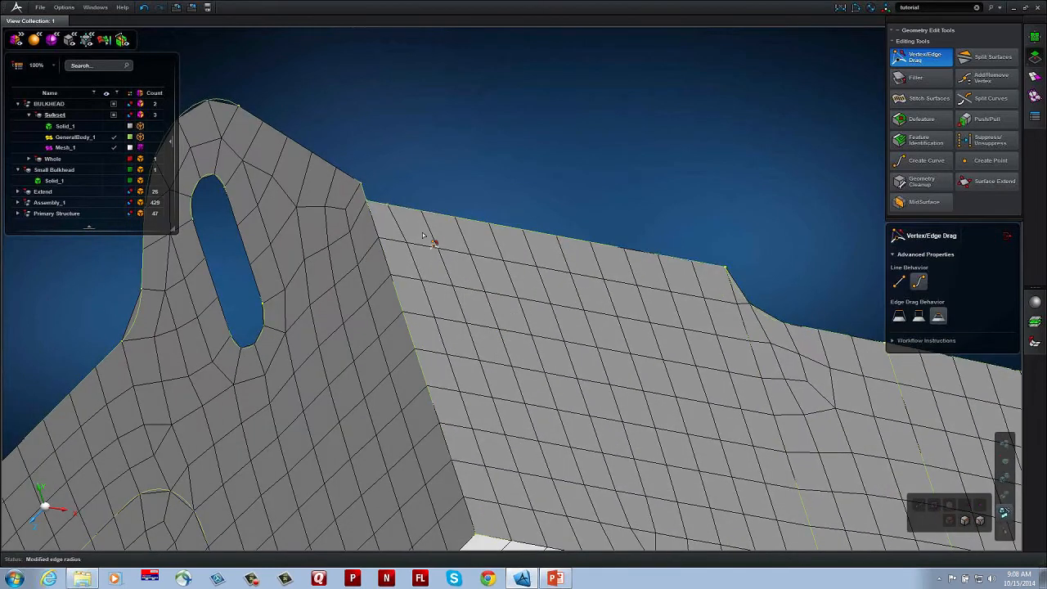
drag(387, 204, 369, 204)
middle_drag(391, 238, 369, 219)
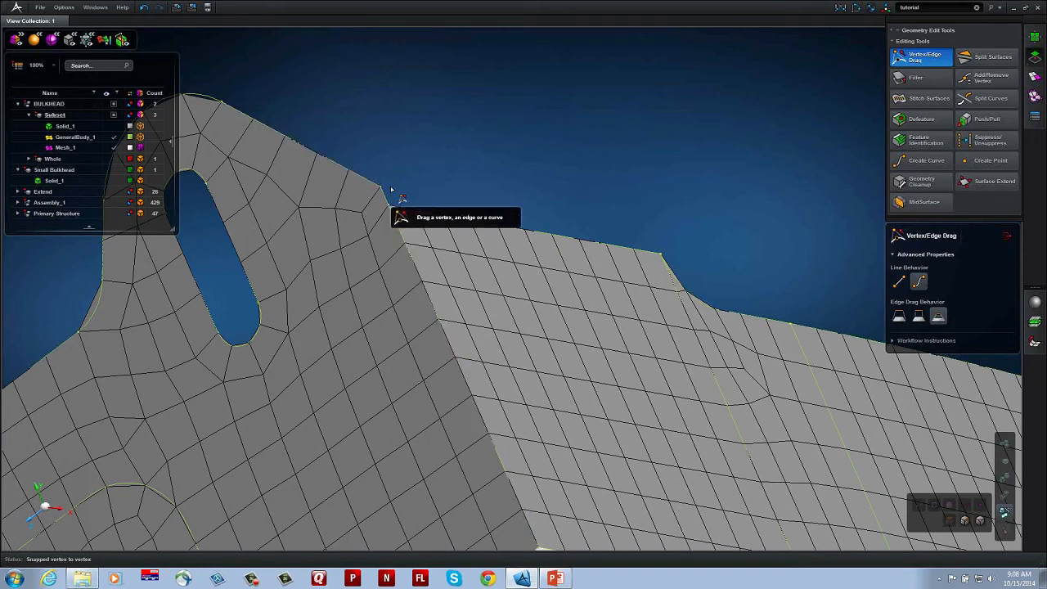
drag(380, 188, 390, 226)
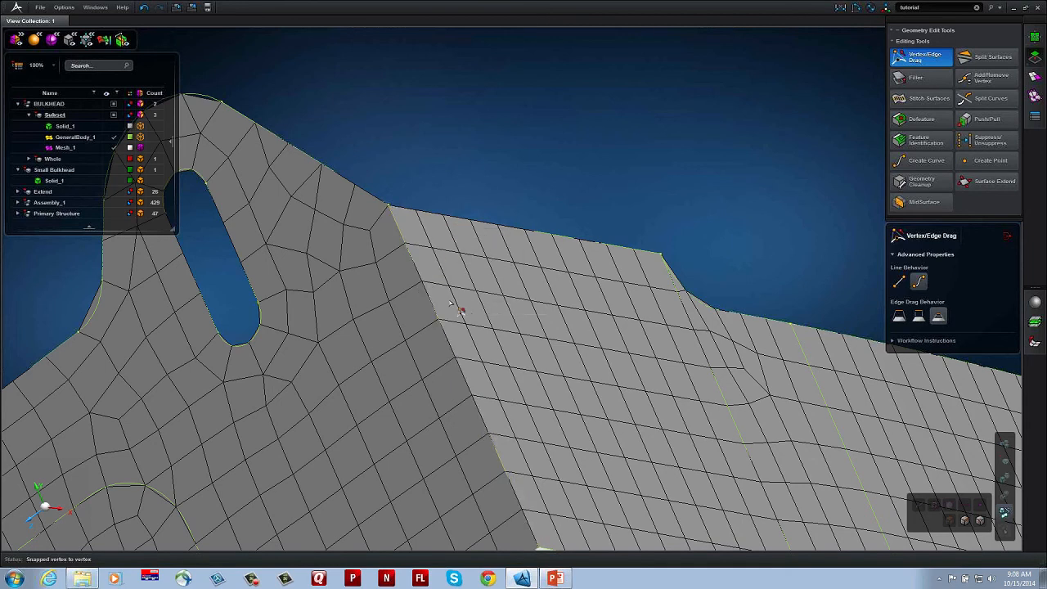
Step: Snap the stray vertex beside the upper corner of the flange's curved step onto that corner vertex
middle_drag(463, 306, 421, 302)
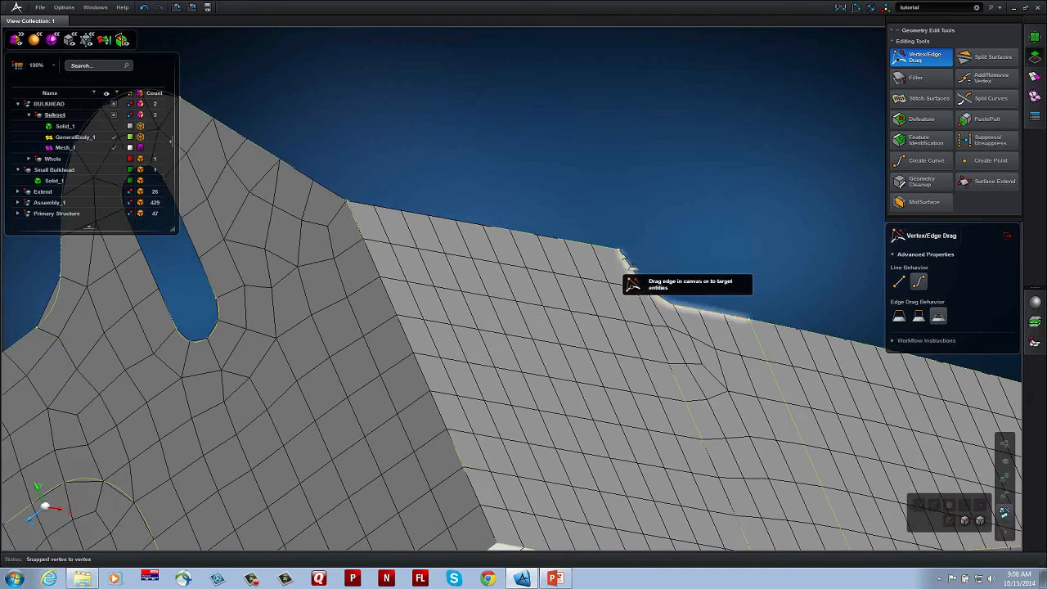
scroll(621, 255, up, 5)
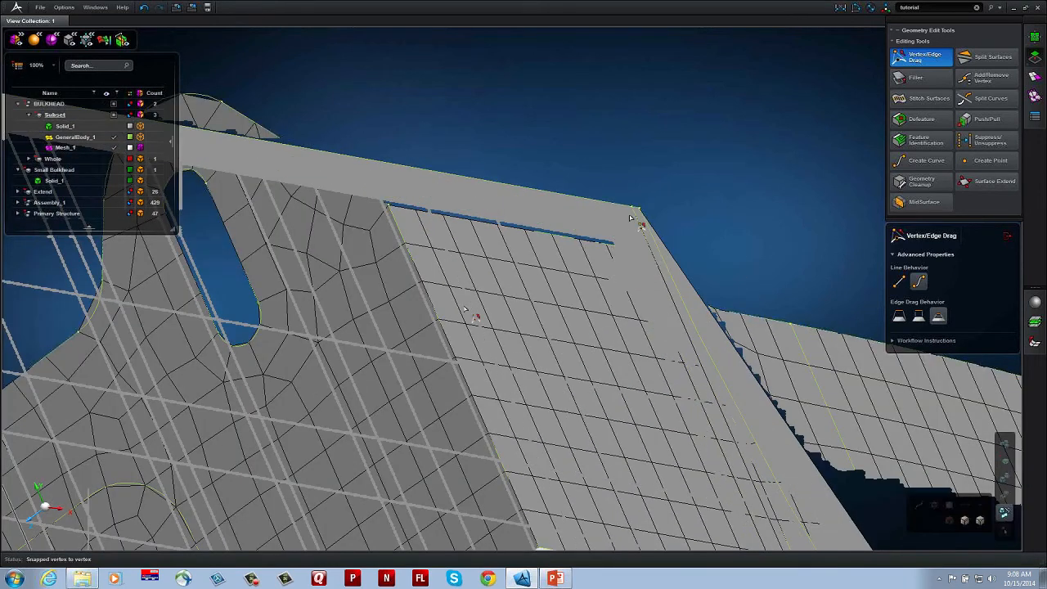
drag(632, 210, 641, 209)
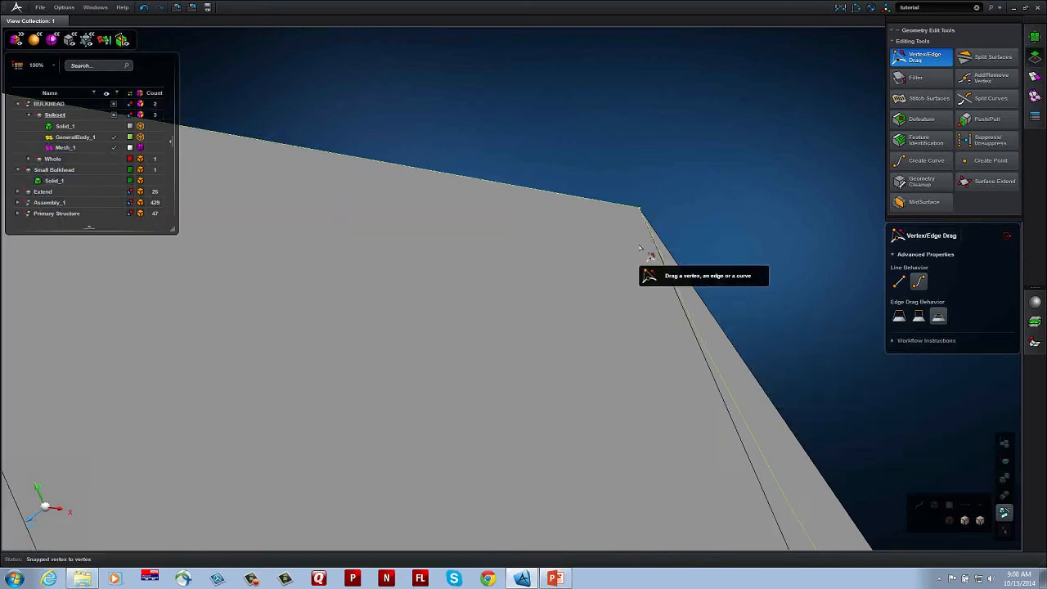
scroll(641, 248, down, 10)
middle_drag(463, 267, 527, 295)
scroll(530, 294, up, 10)
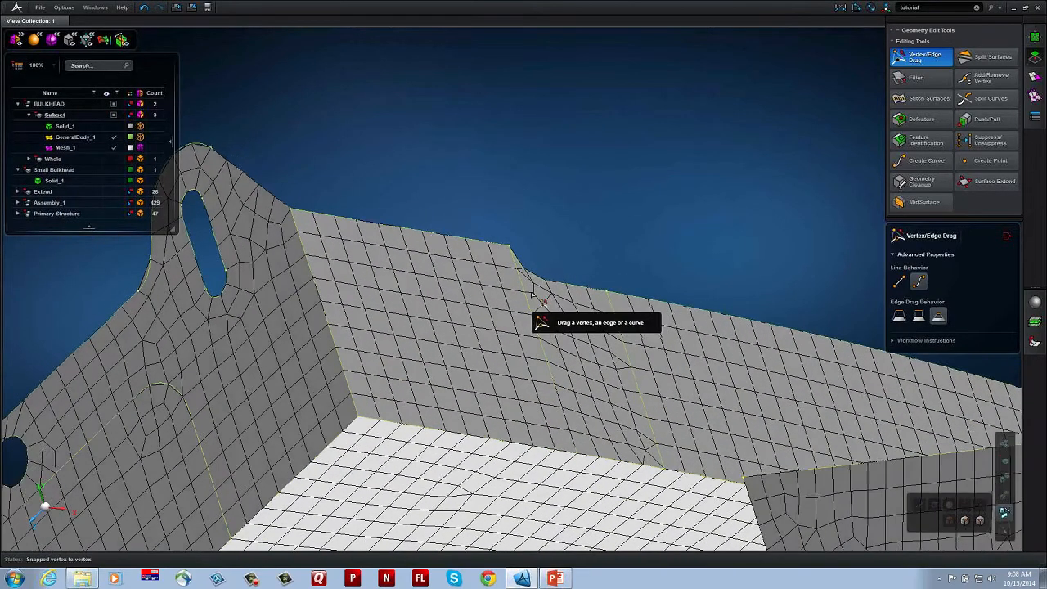
Step: Add a vertex on the flange's upper edge just beyond the curved step
middle_drag(455, 273, 474, 278)
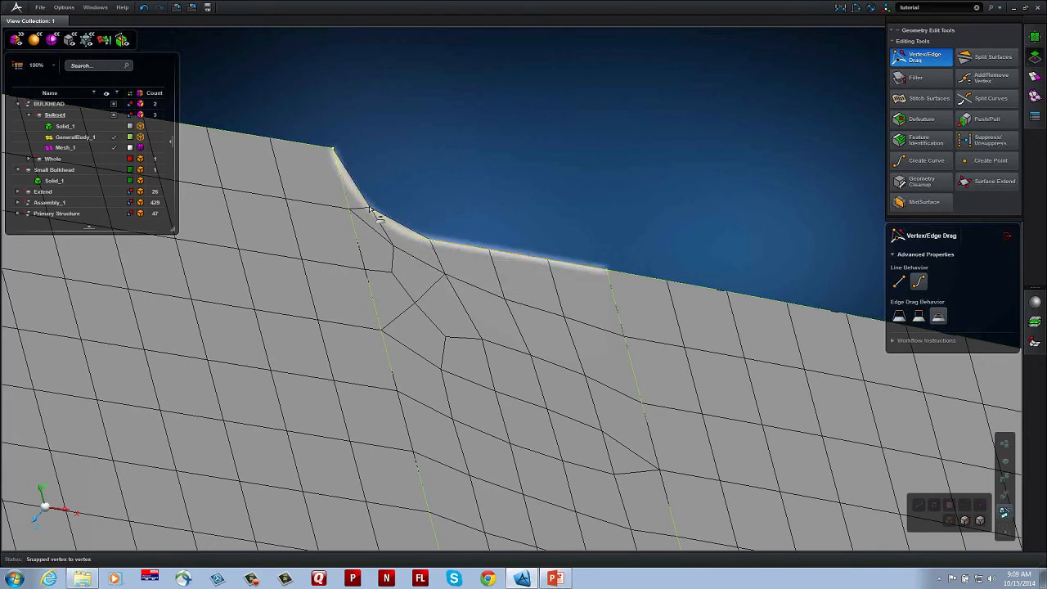
mouse_move(415, 238)
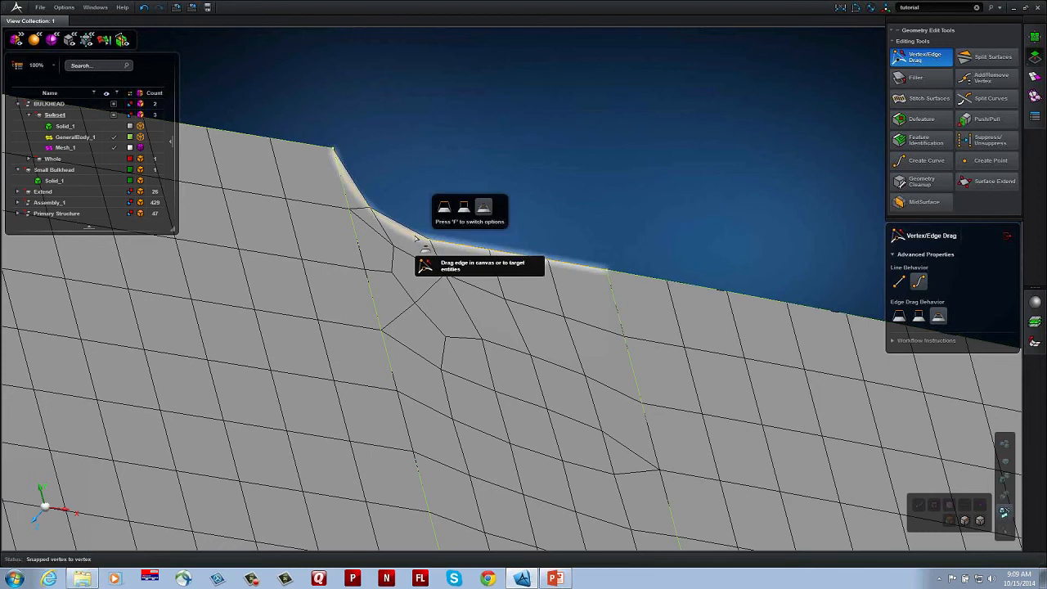
click(986, 87)
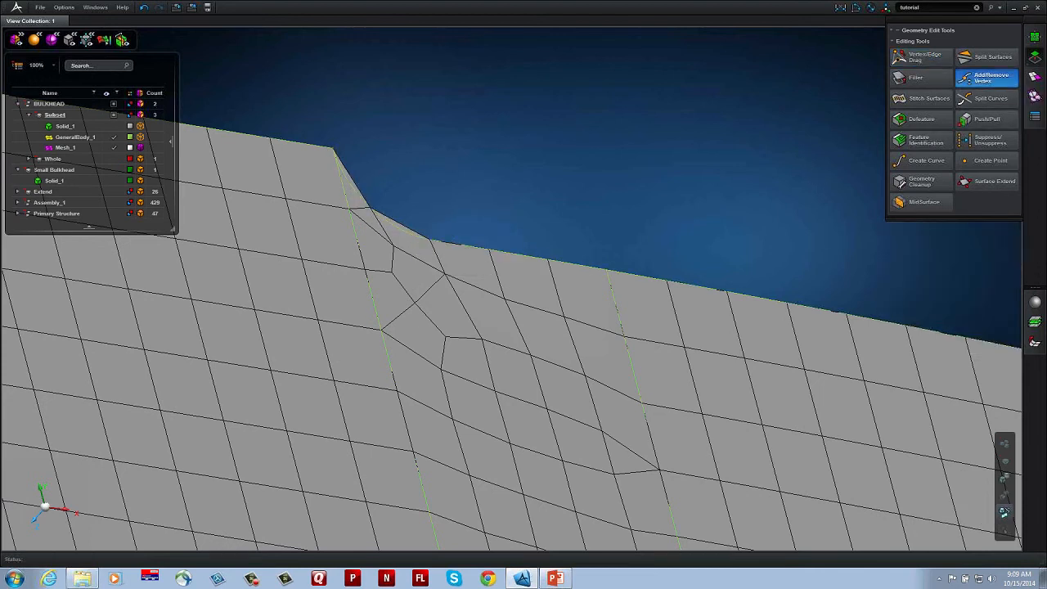
click(497, 248)
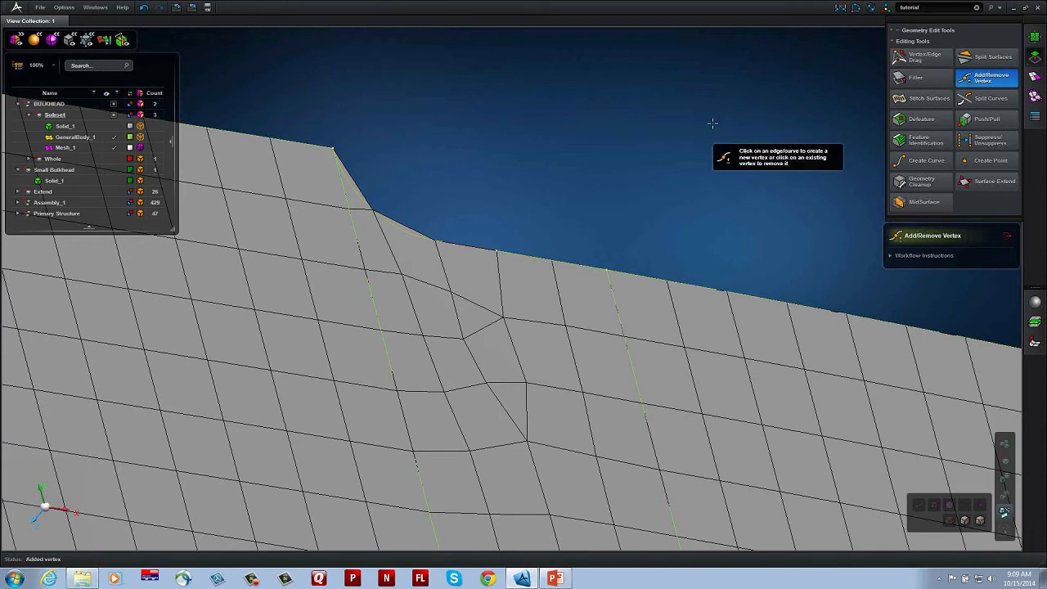
Step: Snap the added edge vertex onto the split line below the step's upper corner to turn the curved step into a sharp notch
click(923, 58)
drag(499, 256, 355, 233)
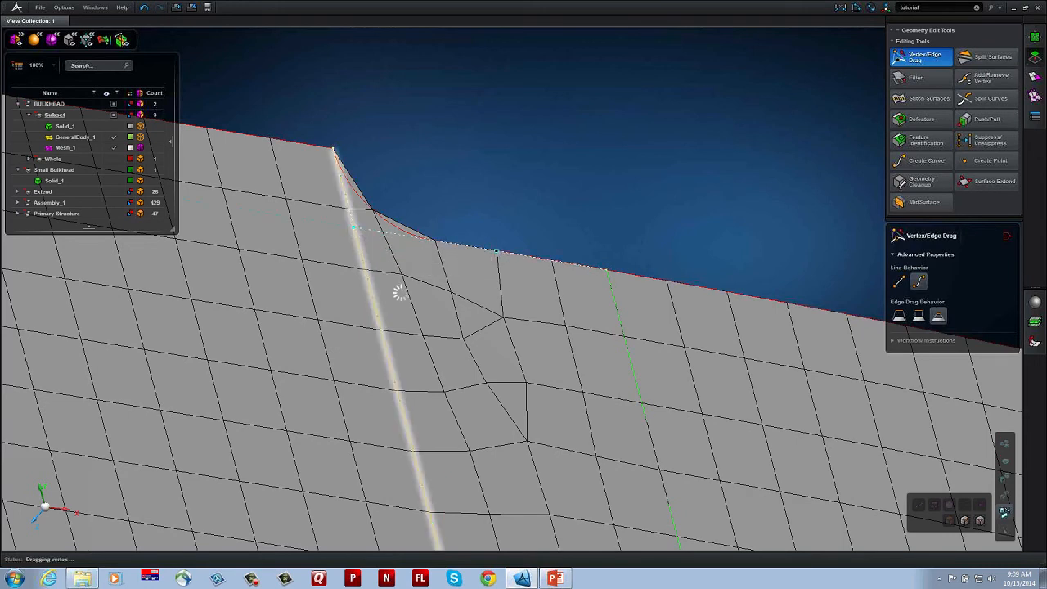
middle_drag(400, 292, 679, 275)
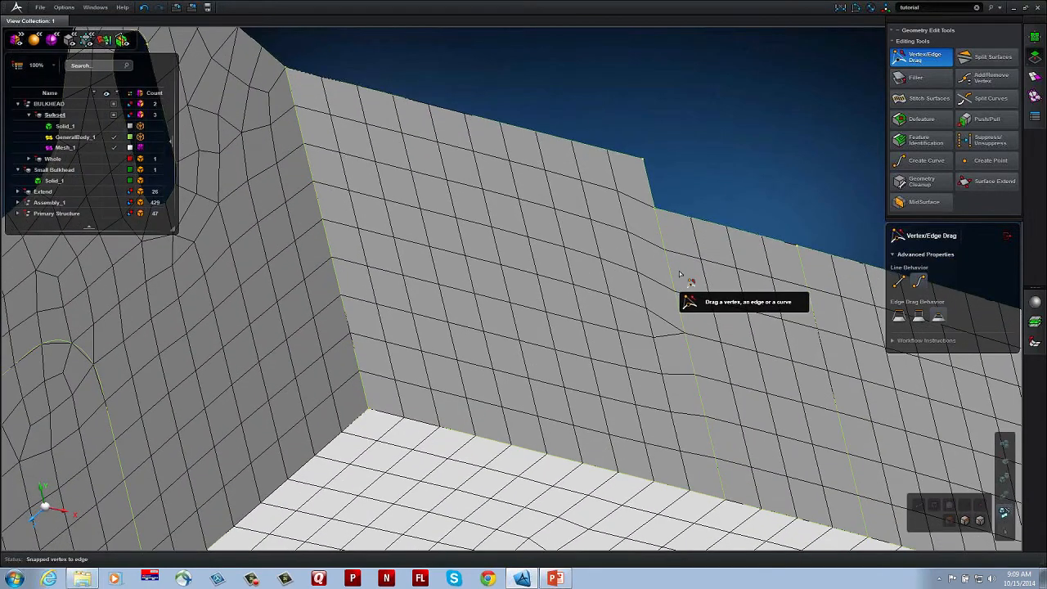
click(989, 58)
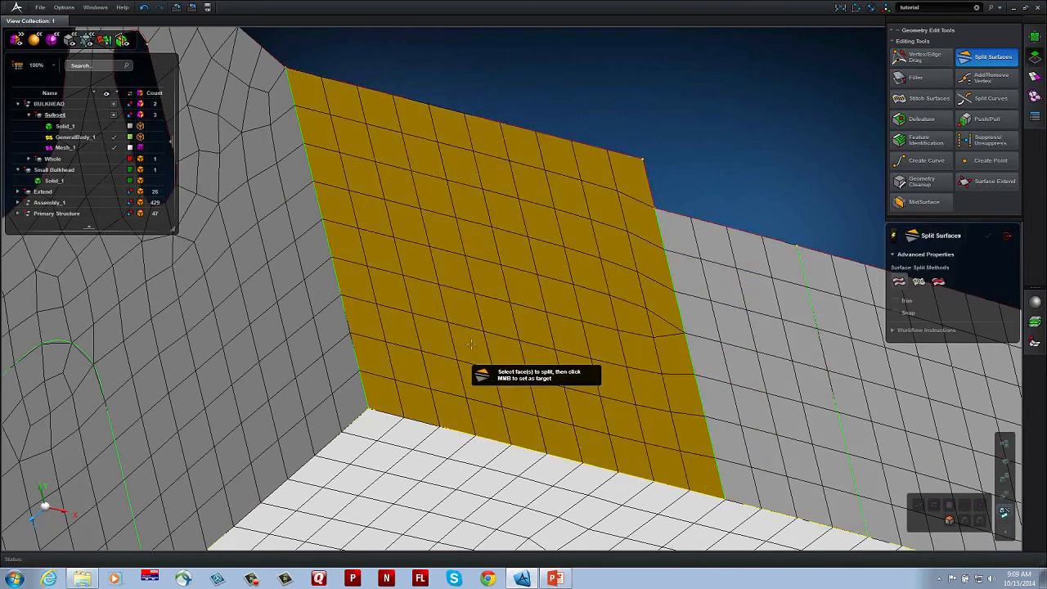
scroll(471, 344, down, 4)
middle_drag(577, 338, 587, 336)
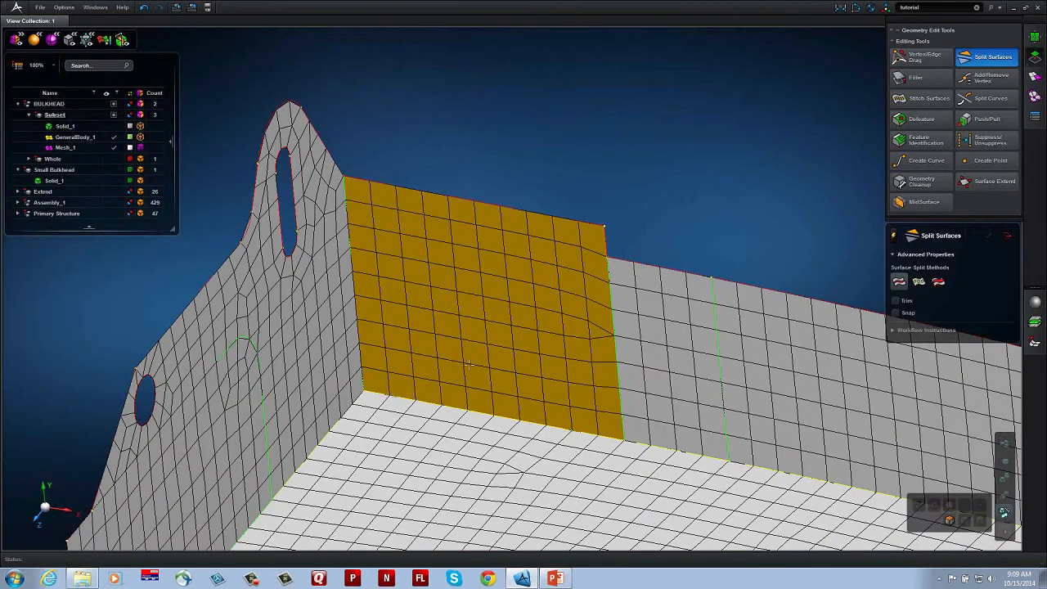
click(486, 318)
middle_click(486, 317)
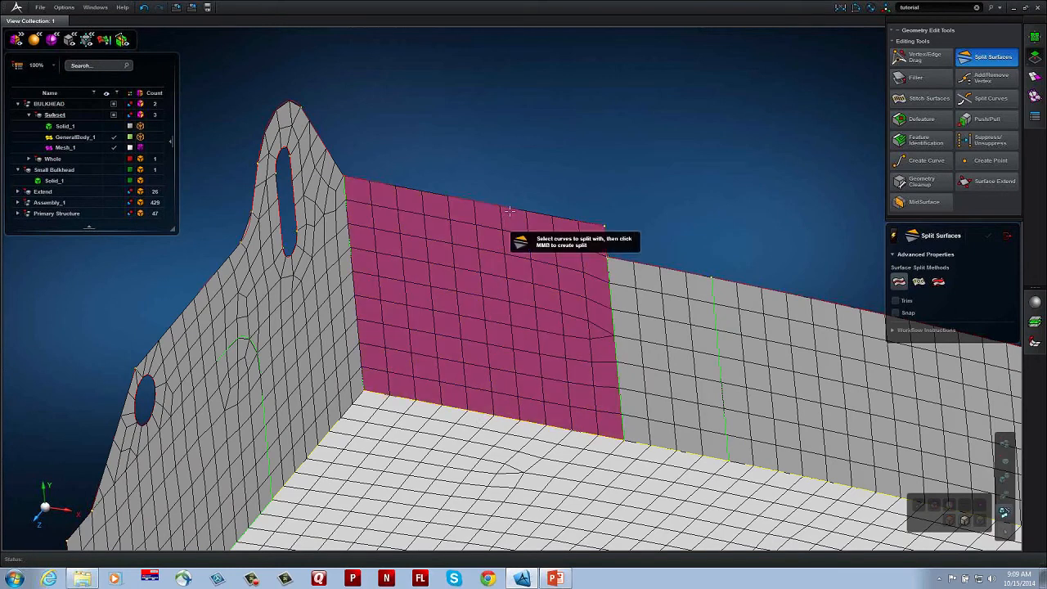
click(510, 208)
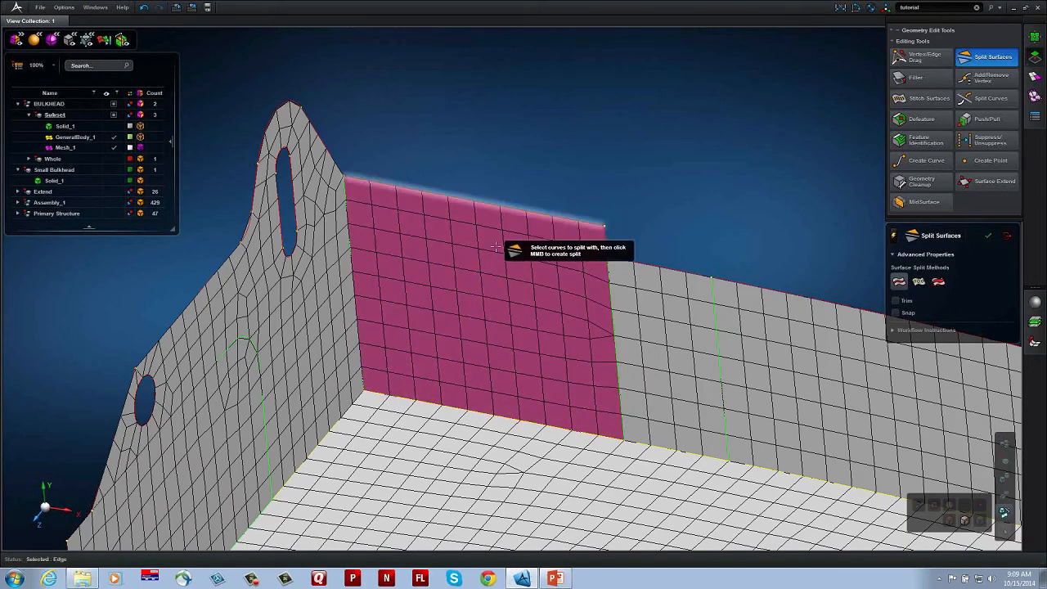
Step: Split the flange panel beside the lug along a slanted line drawn from its upper edge to the floor edge
click(919, 280)
click(521, 281)
middle_click(507, 211)
click(508, 209)
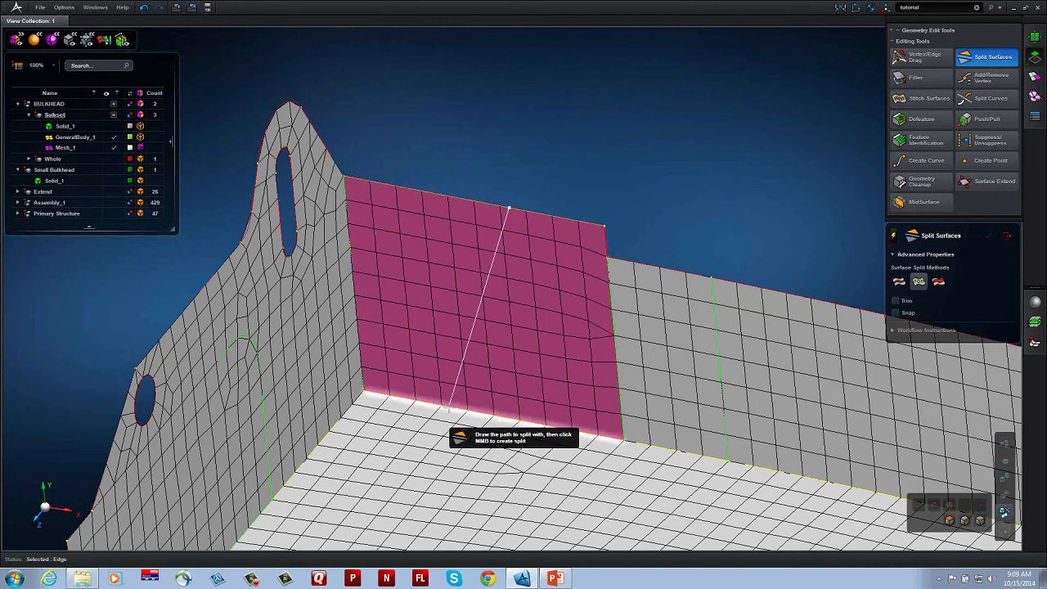
click(447, 406)
middle_click(447, 406)
Step: Split the panel between the slanted line and the notch's split line with a path drawn across its middle
click(548, 337)
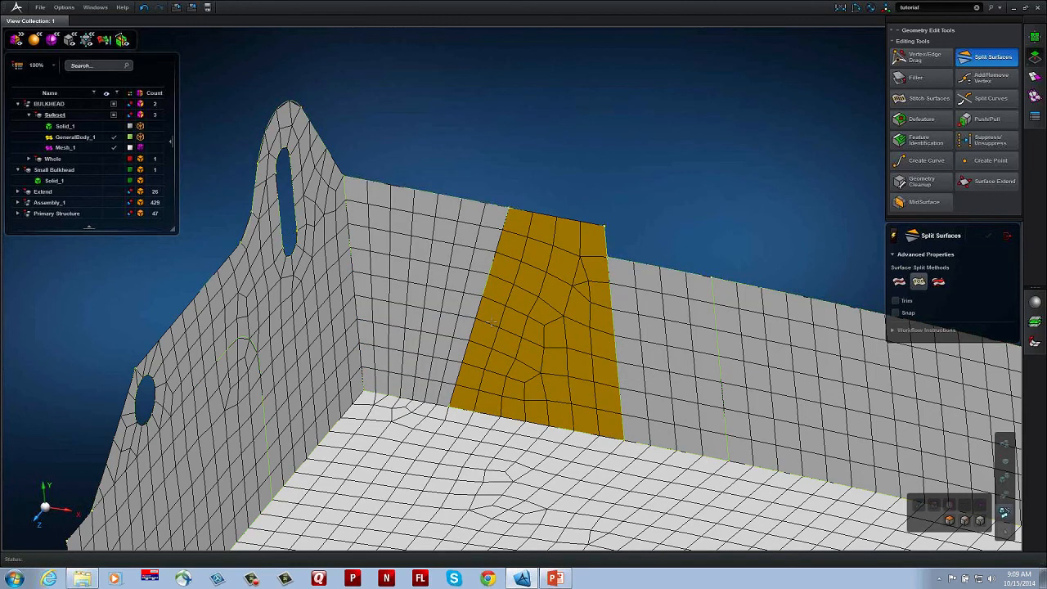
middle_click(480, 311)
click(479, 310)
click(612, 352)
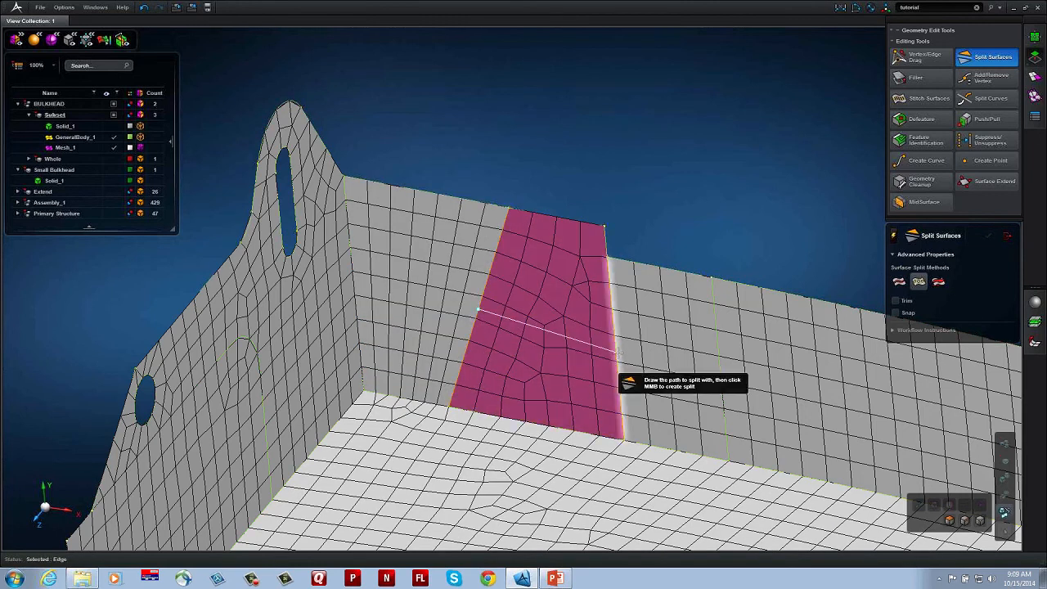
middle_click(618, 353)
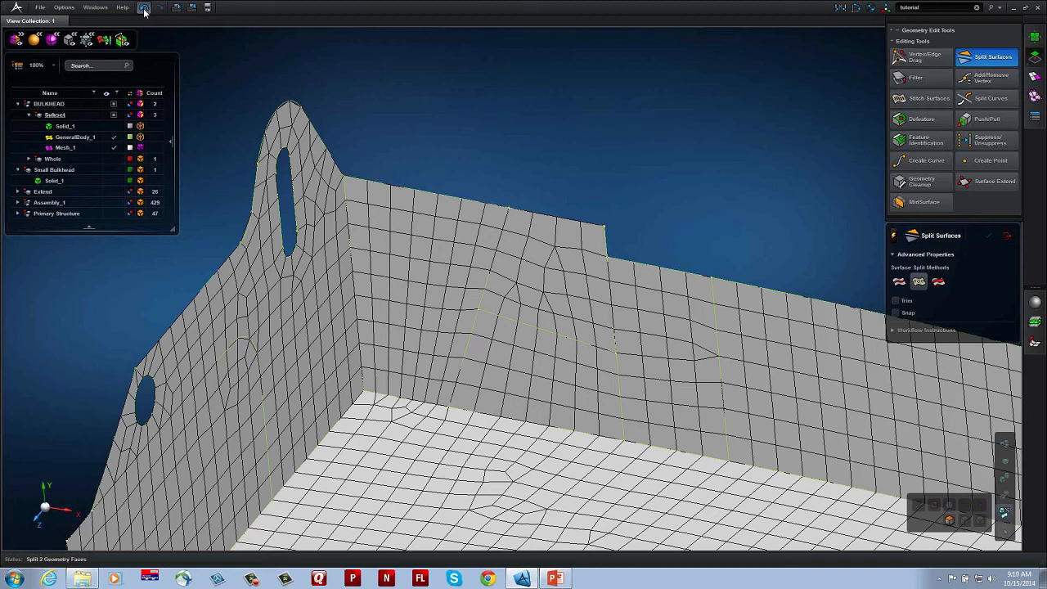
Step: Undo both drawn splits of the flange panel, redo them to compare the mesh, and undo them again
click(144, 9)
click(145, 10)
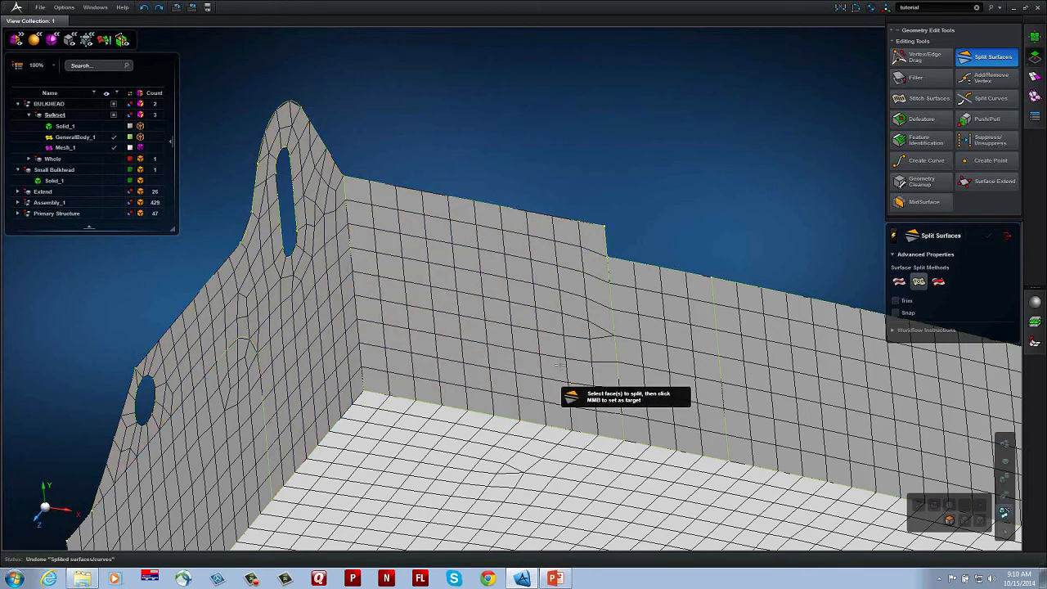
middle_drag(558, 381, 524, 360)
click(159, 10)
click(157, 10)
click(142, 9)
click(143, 10)
middle_drag(642, 282, 654, 321)
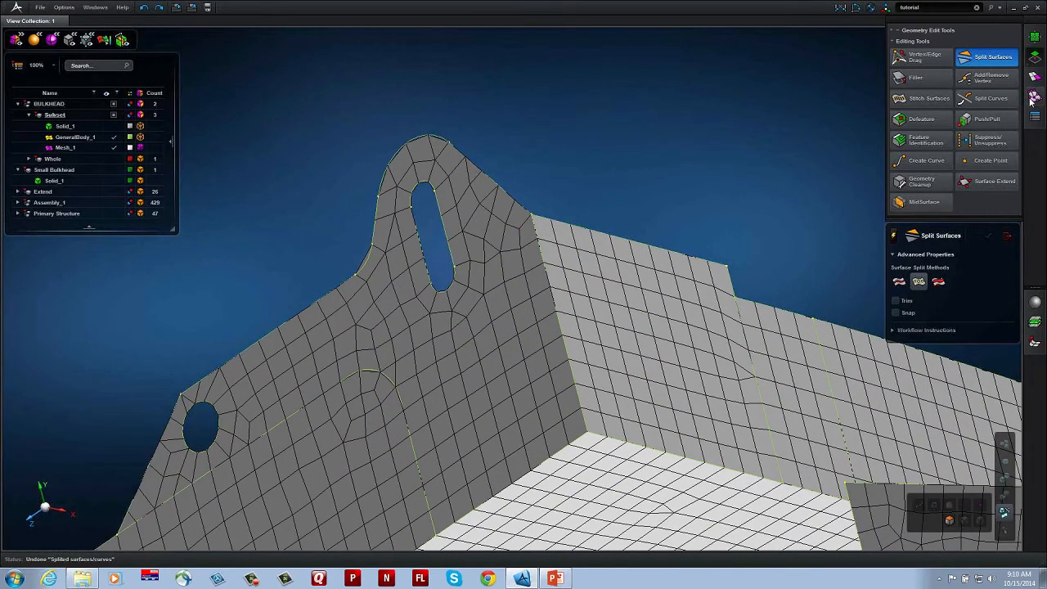
click(1035, 96)
click(922, 57)
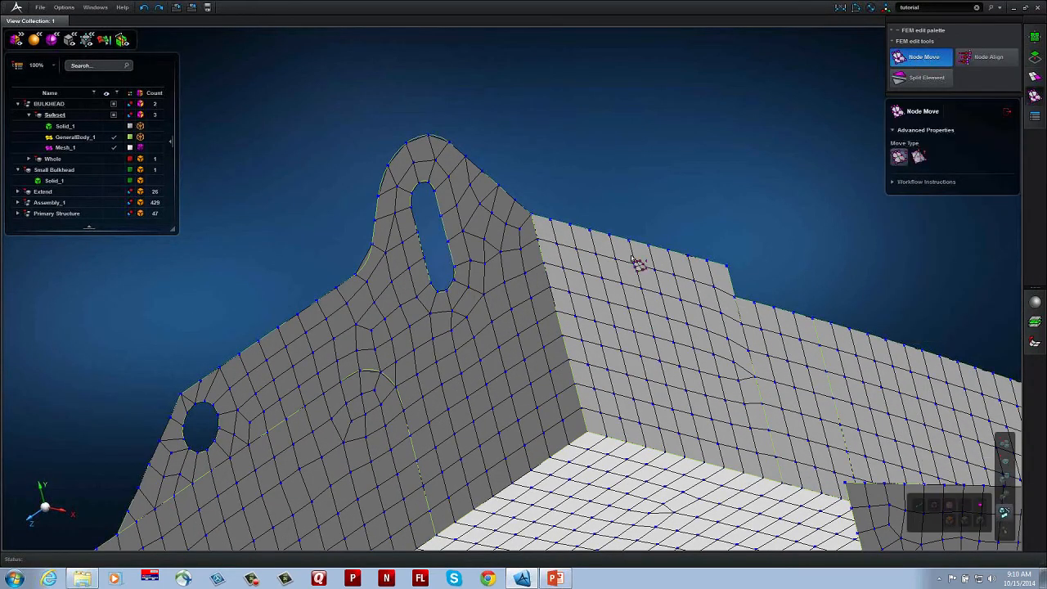
scroll(468, 243, up, 2)
drag(447, 217, 542, 245)
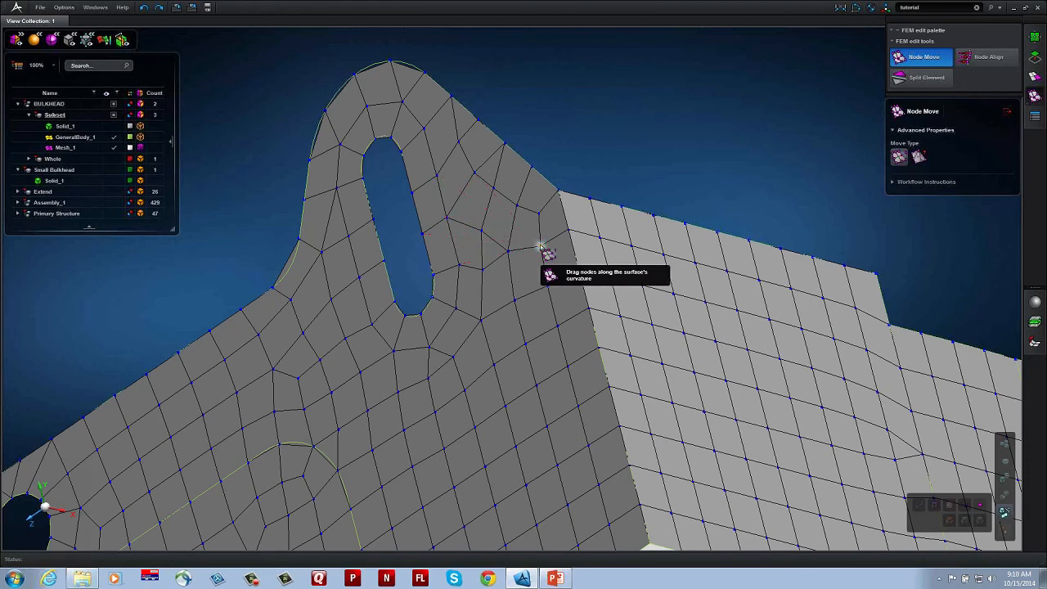
middle_drag(545, 306, 675, 346)
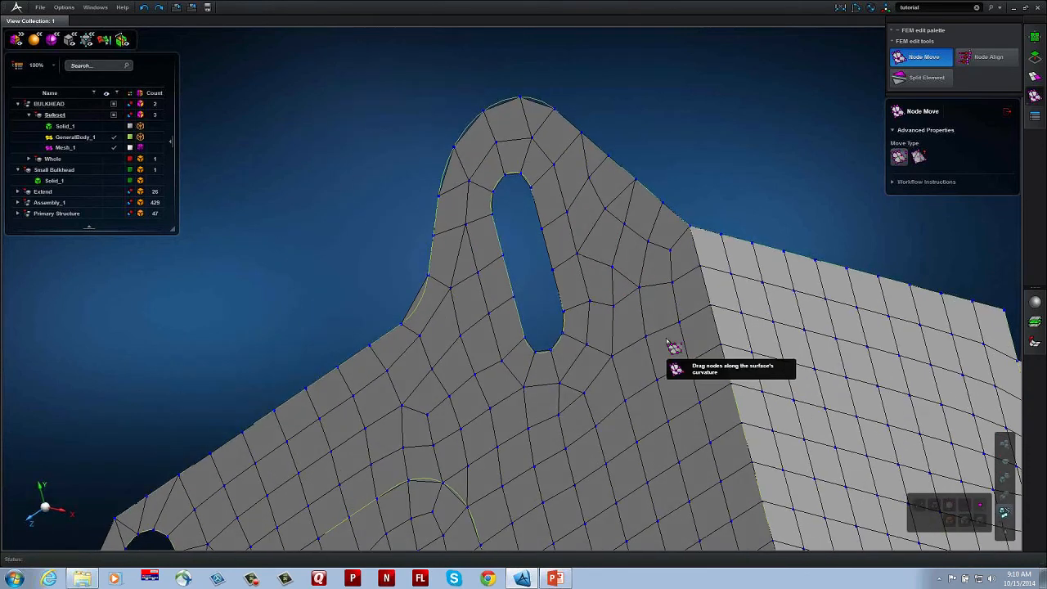
Step: Seed the upper rounded end of the lug's slot with a higher number of element edges
click(1035, 76)
click(921, 112)
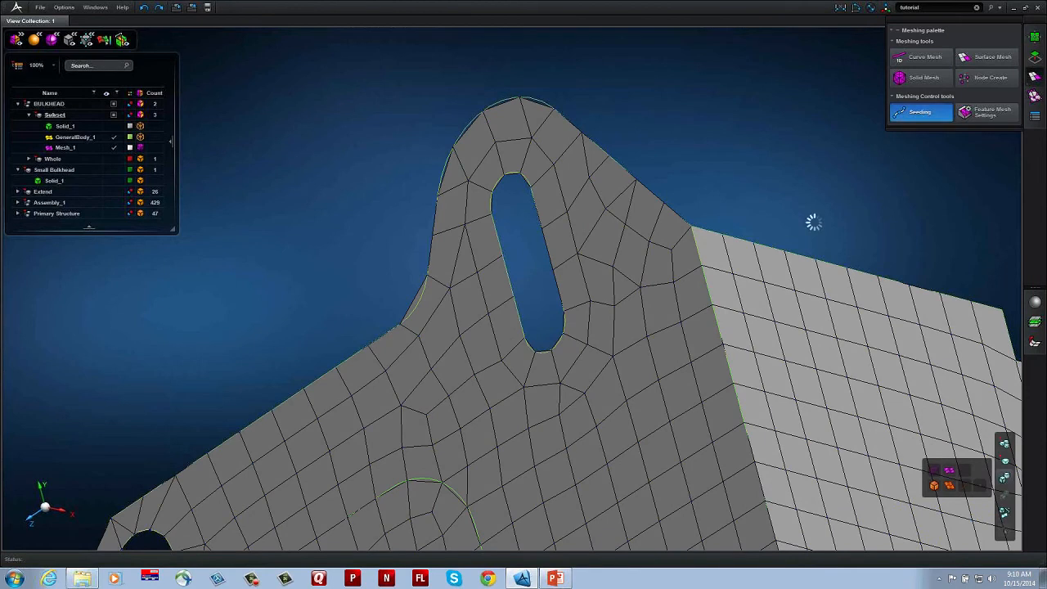
middle_drag(752, 263, 745, 239)
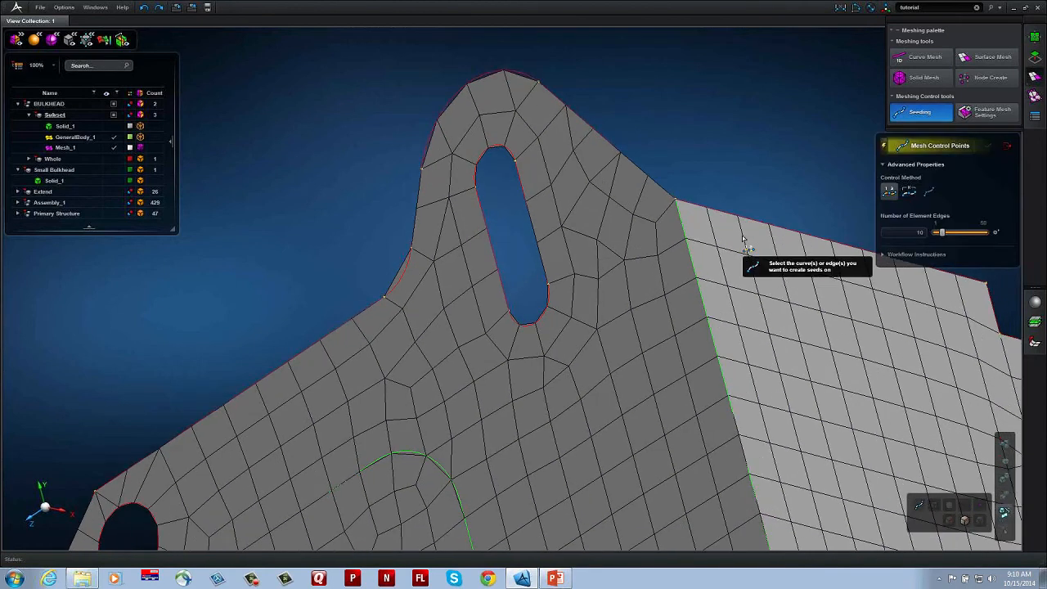
click(502, 148)
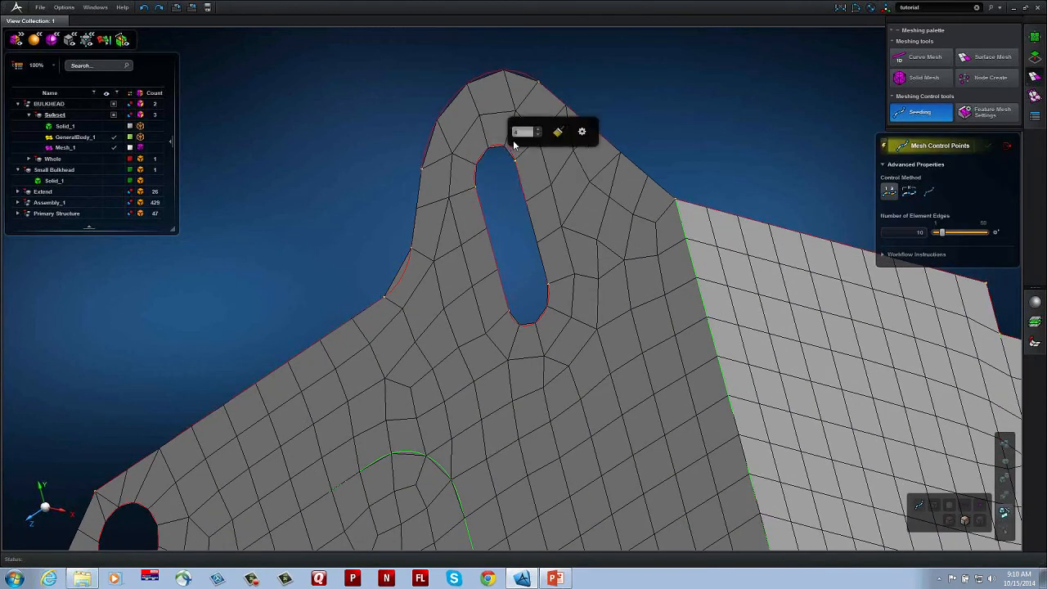
click(537, 131)
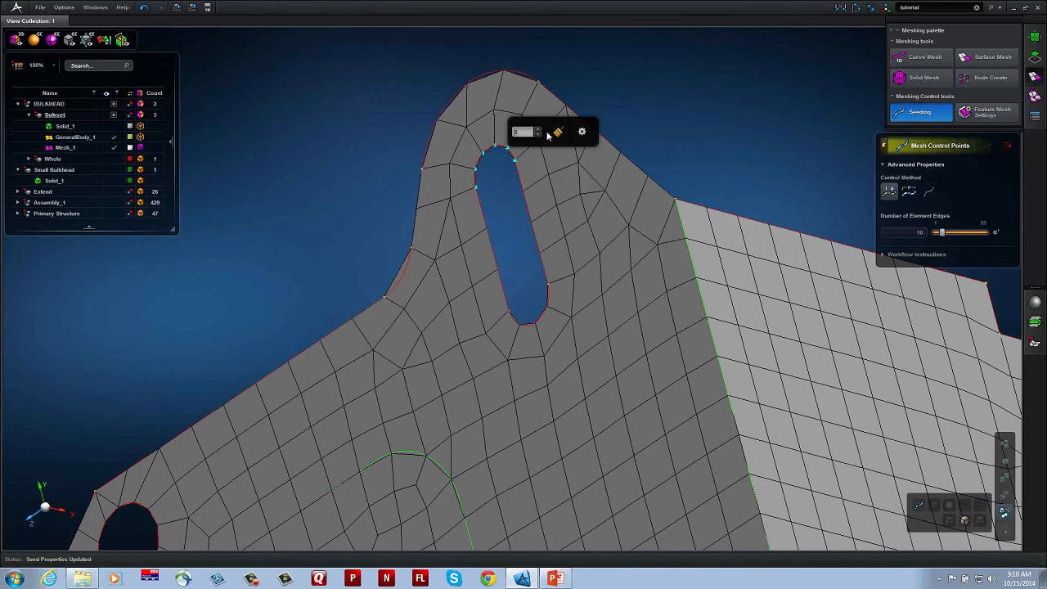
Step: Copy the seeding of the slot's upper rounded end to its lower rounded end and finish seeding
click(560, 133)
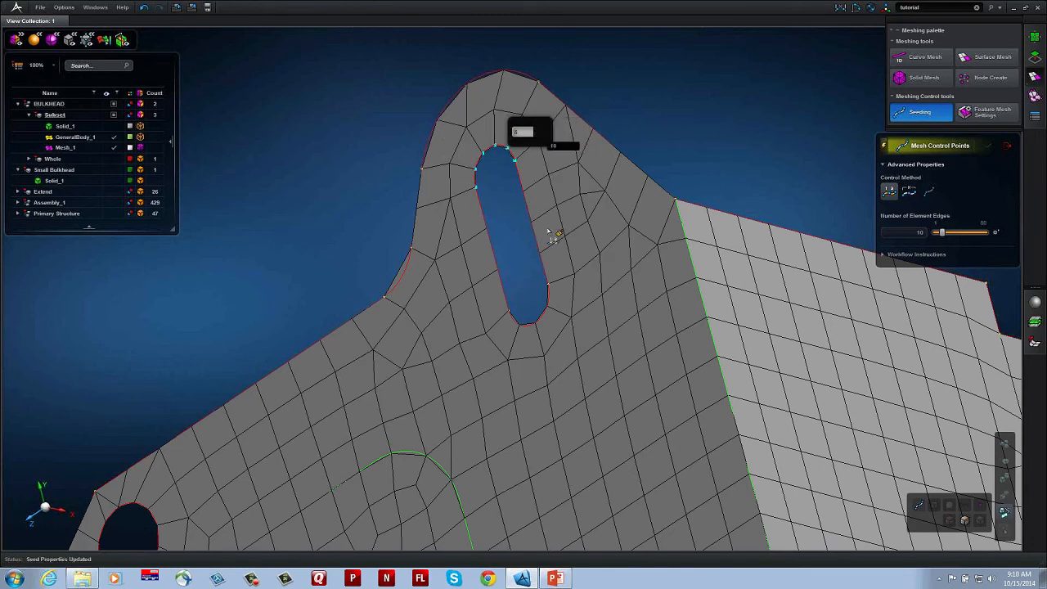
click(548, 301)
middle_drag(605, 344, 443, 221)
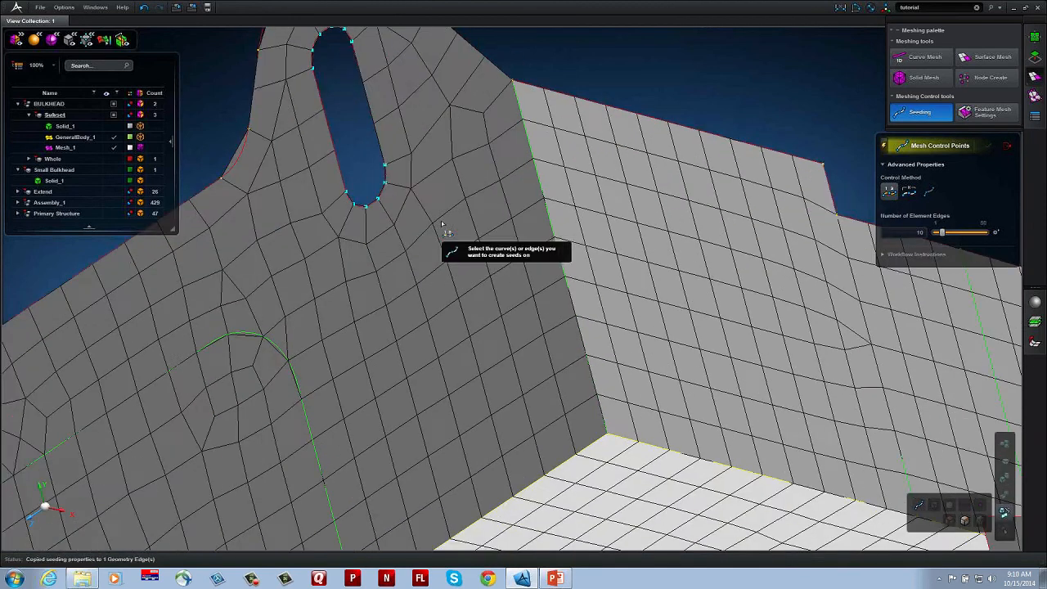
scroll(443, 221, down, 3)
scroll(493, 265, down, 3)
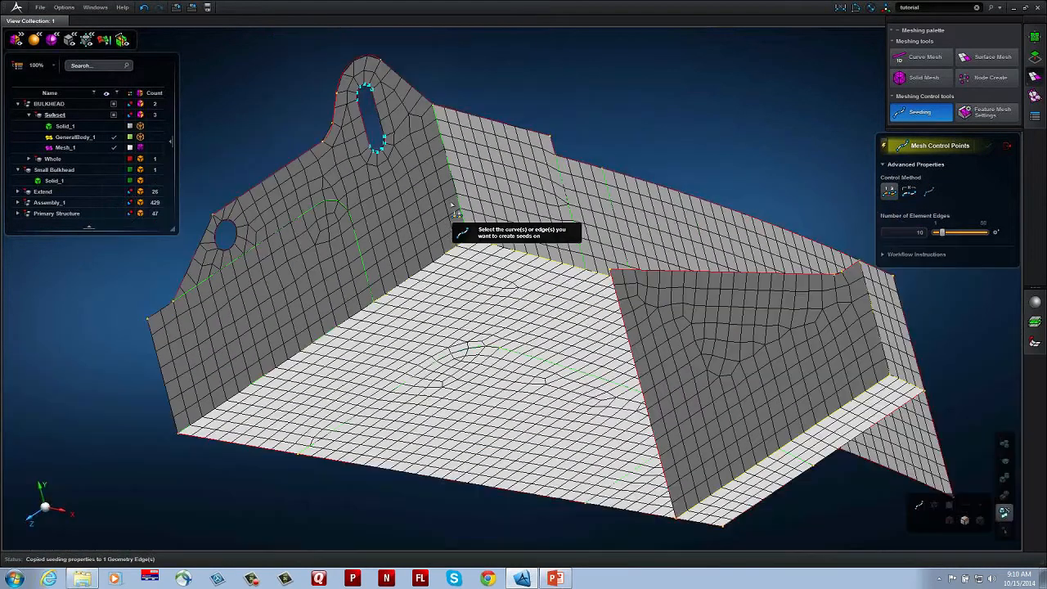
middle_drag(452, 205, 387, 223)
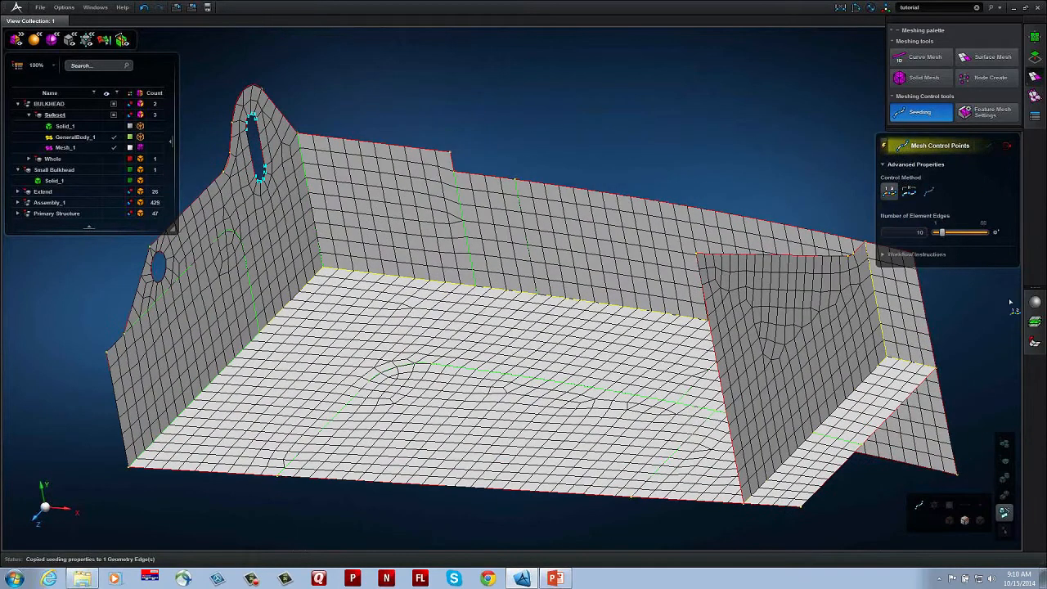
click(1008, 147)
middle_drag(863, 239, 796, 207)
Step: Create a material with density 0.10 kg/mm³, elastic modulus 68947.57 MPa and Poisson's ratio 0.3
click(1038, 303)
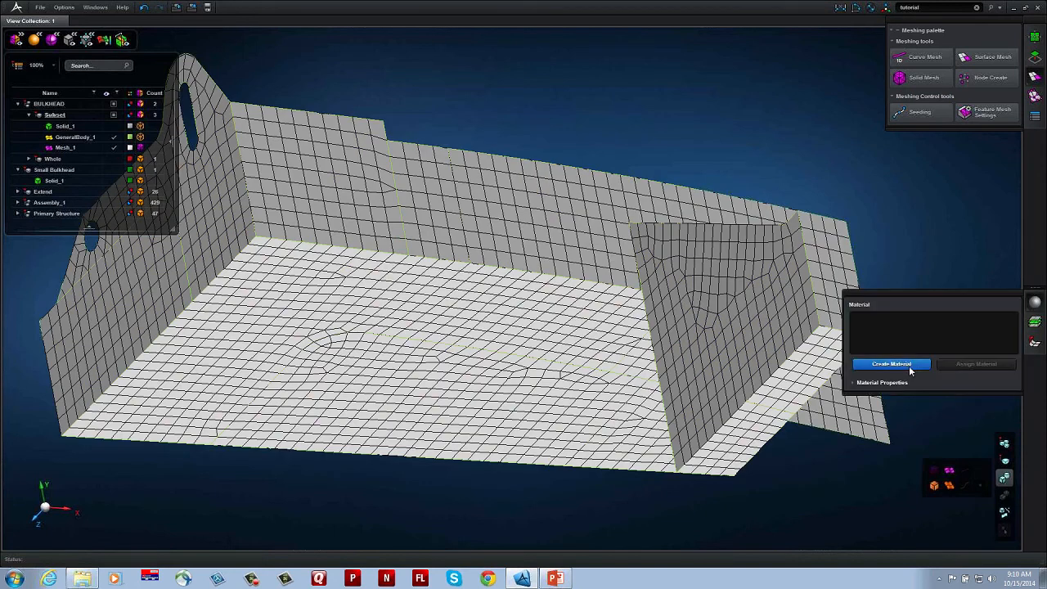
click(900, 364)
click(906, 475)
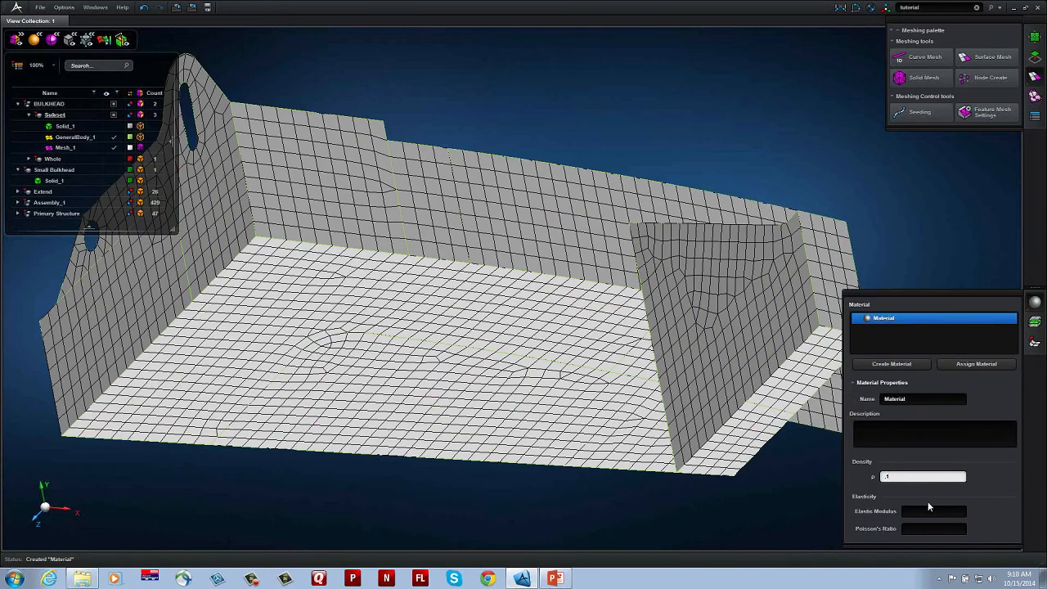
click(926, 511)
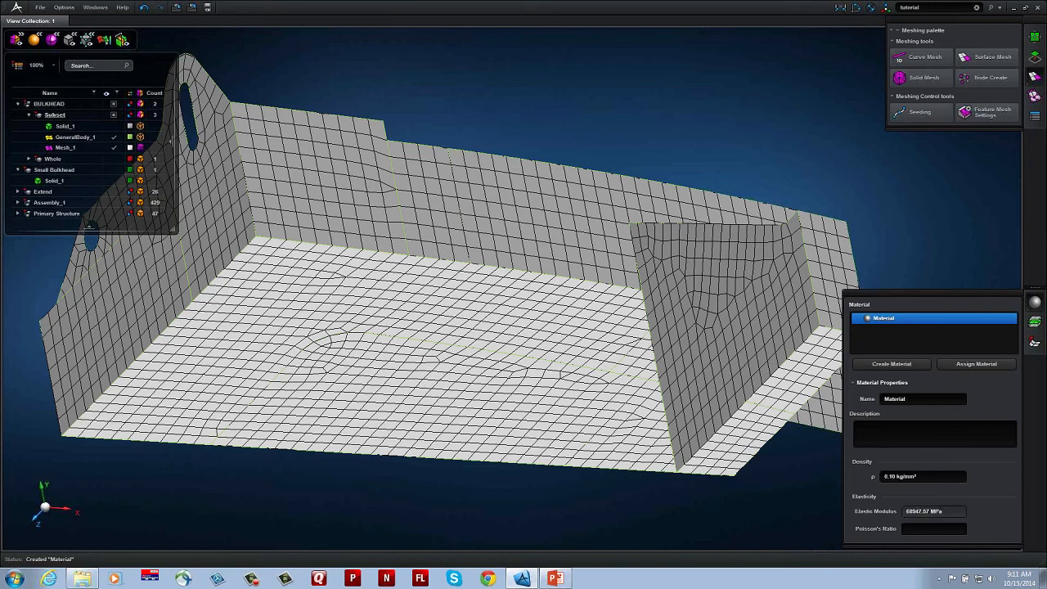
click(919, 529)
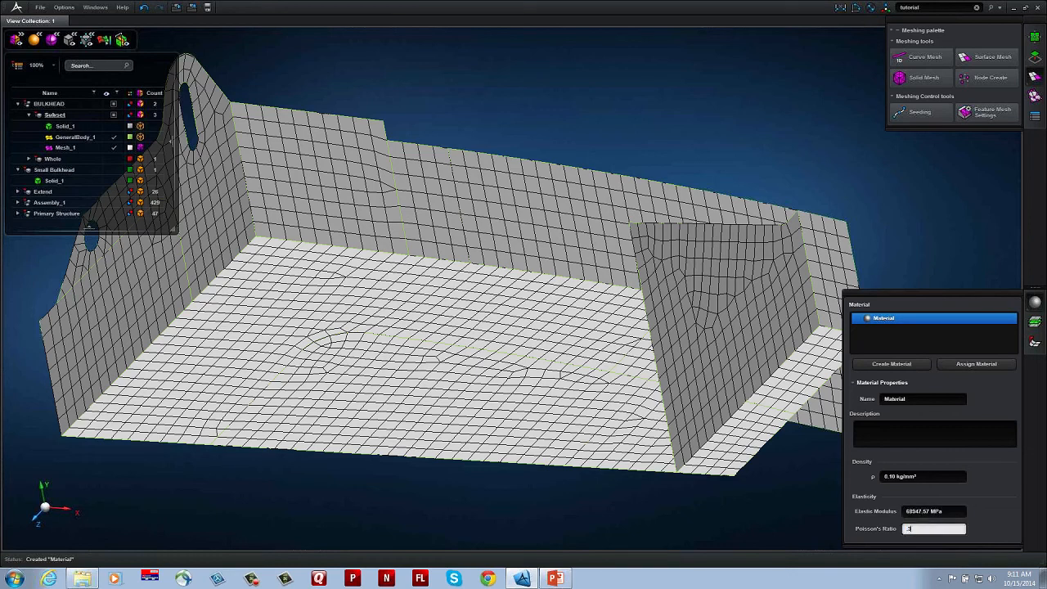
text(.3)
key(Return)
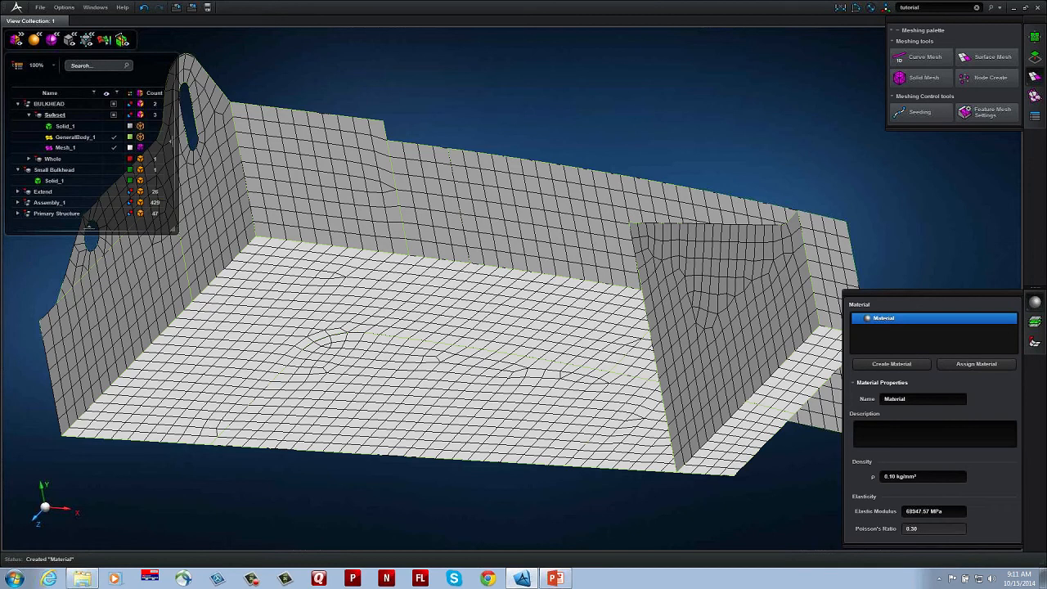
Step: Assign the new material to the Subset part and list the defined materials in the model tree
click(959, 365)
click(528, 371)
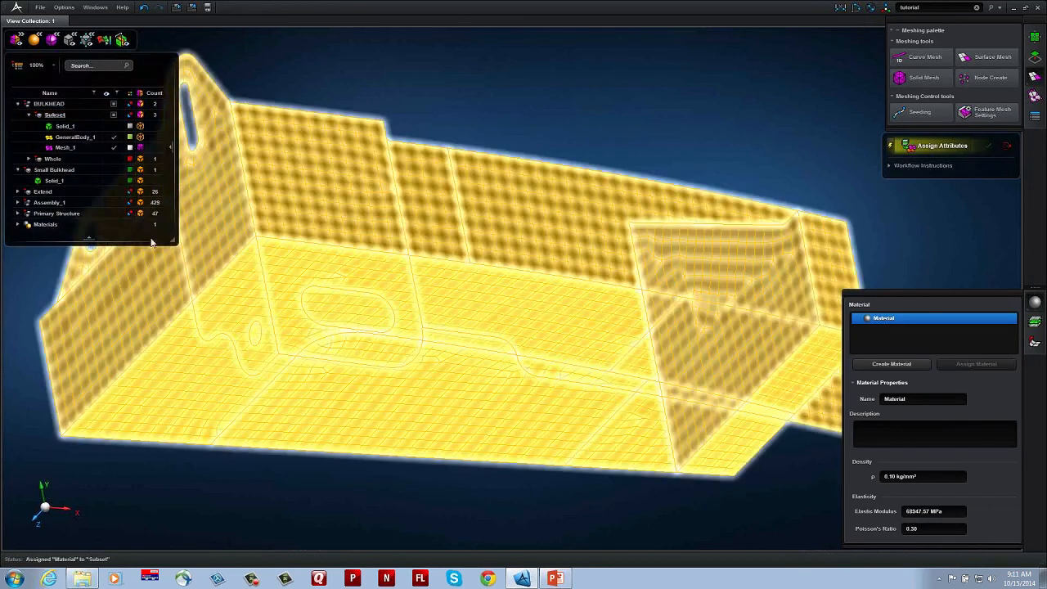
click(14, 228)
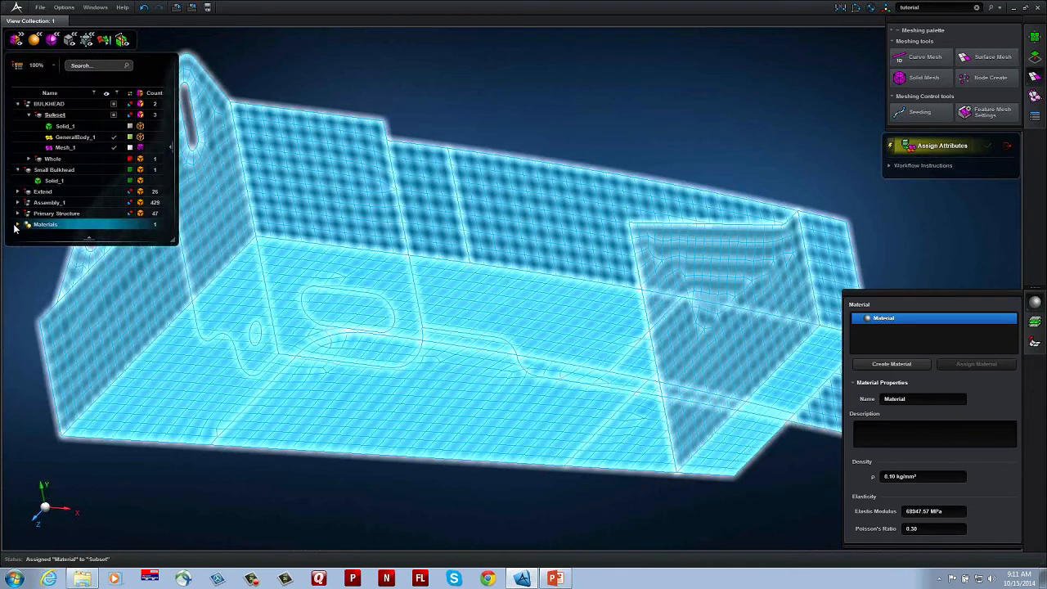
click(16, 226)
click(55, 235)
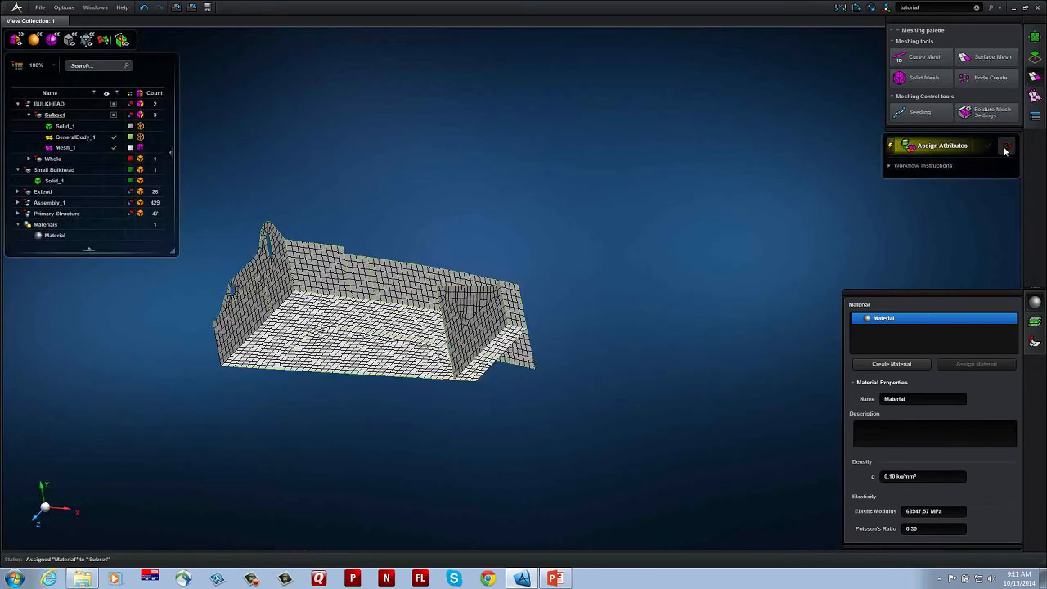
Step: Compute shell thicknesses and offsets for the meshed sheet body GeneralBody_1 with Auto-Thickness, keeping the default properties
click(1036, 117)
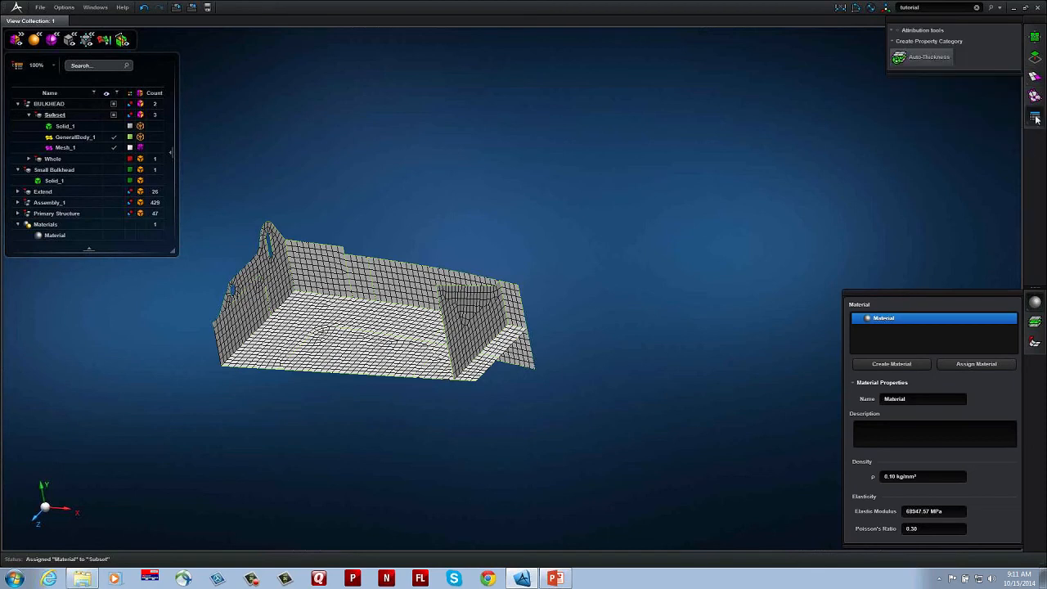
click(1036, 305)
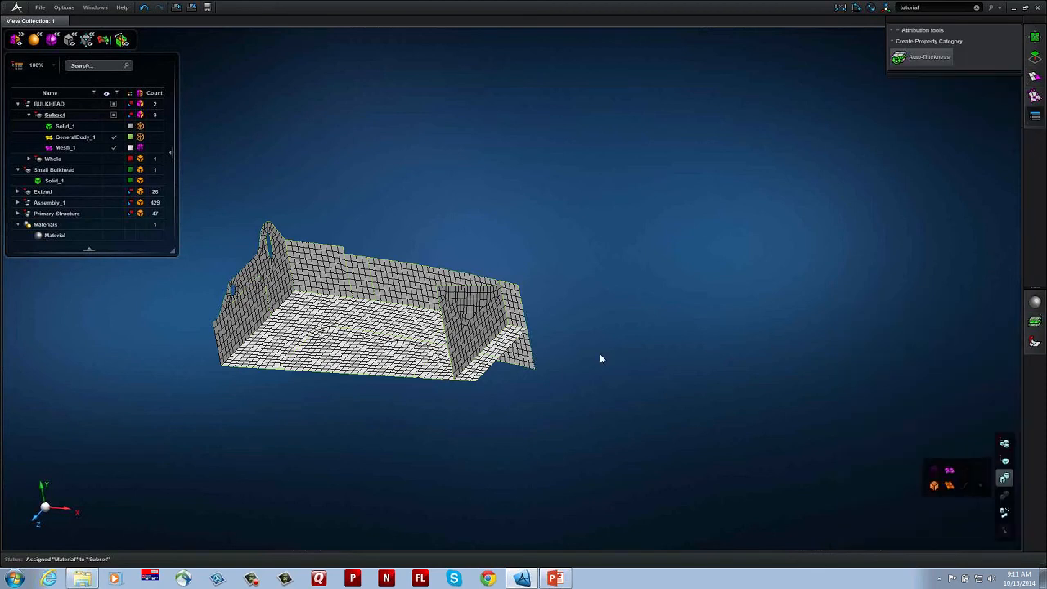
middle_drag(536, 378, 669, 391)
scroll(584, 387, up, 4)
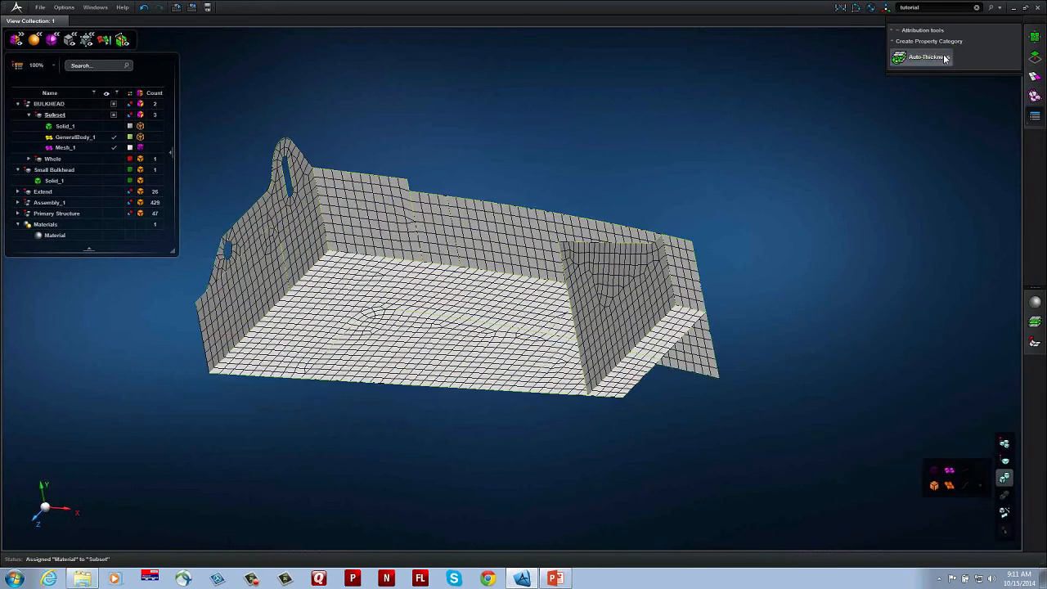
click(946, 57)
middle_drag(804, 210, 823, 204)
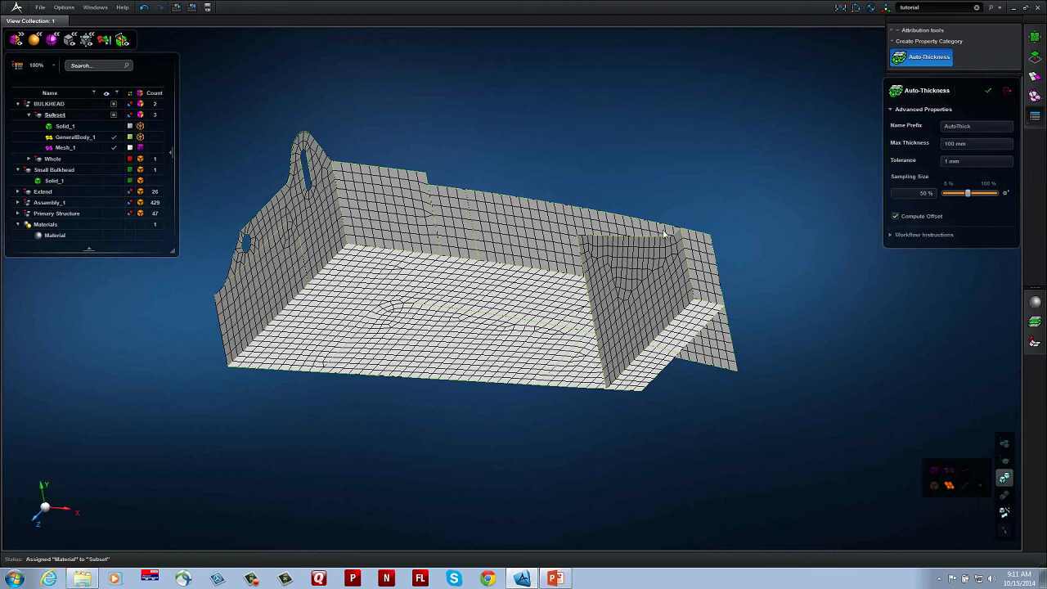
click(521, 281)
Step: Examine the computed thicknesses and offsets on the long flange's panels and the lug wall
middle_click(605, 142)
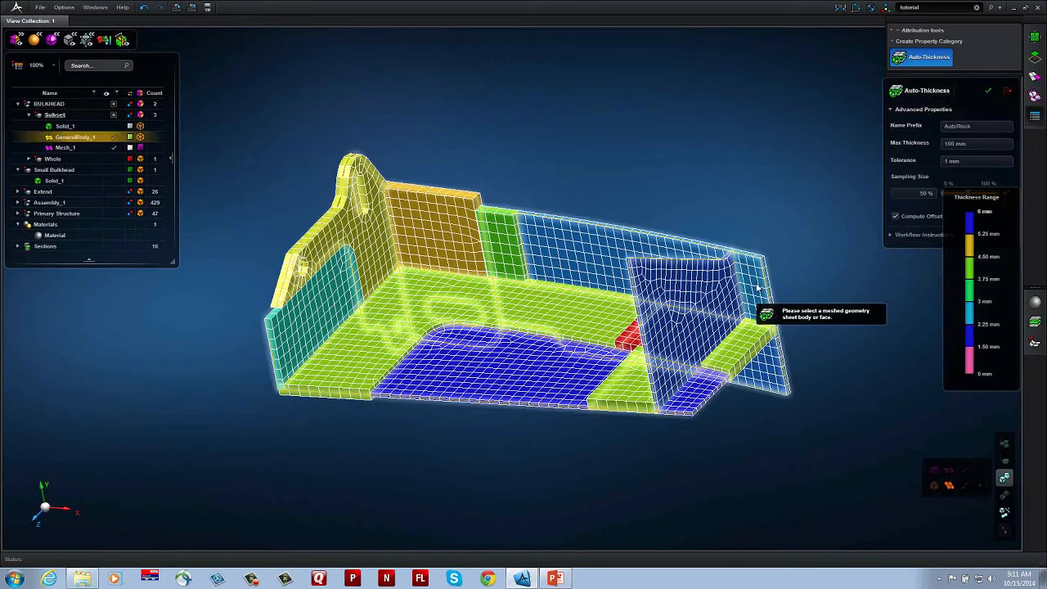
scroll(729, 290, up, 5)
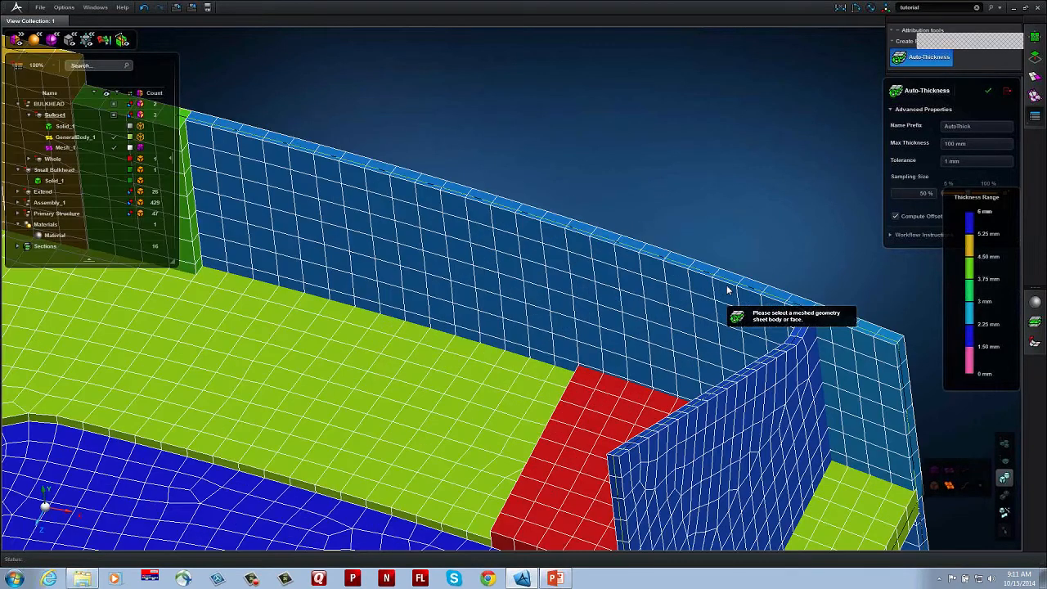
middle_drag(728, 288, 738, 288)
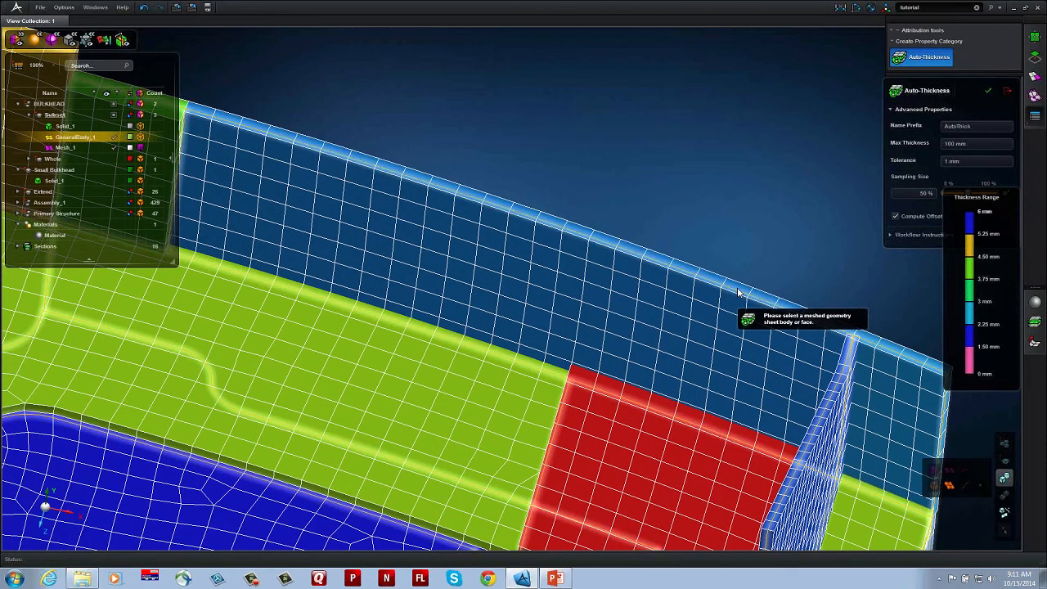
click(1005, 513)
middle_drag(713, 381, 663, 368)
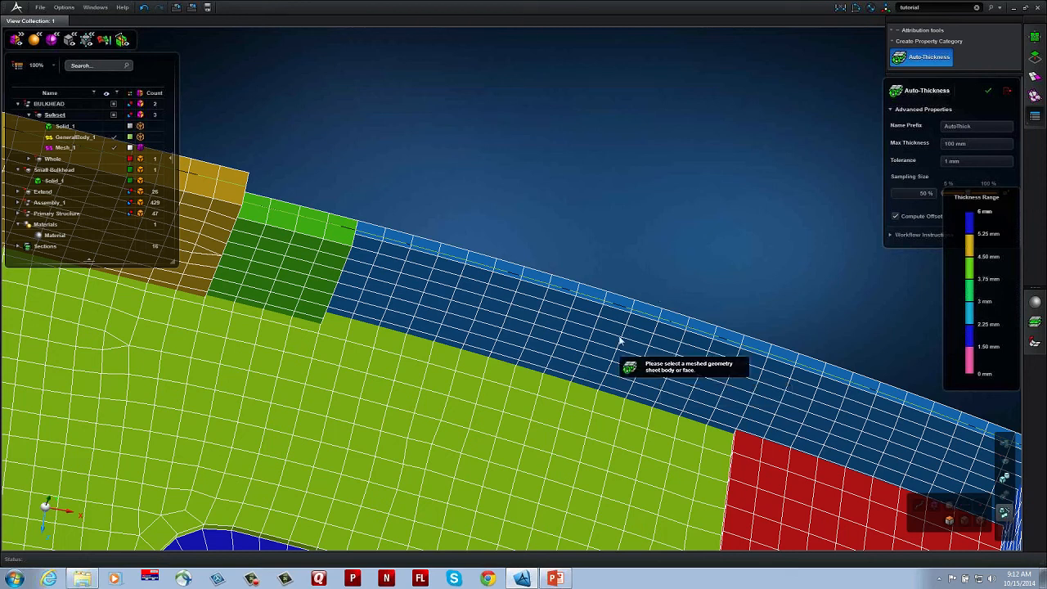
mouse_move(709, 331)
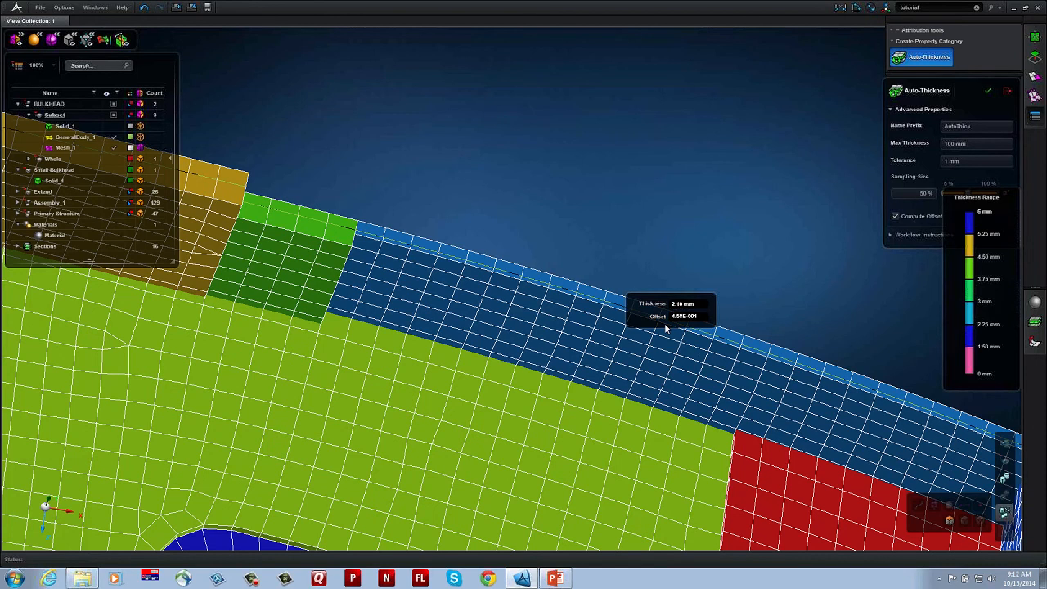
middle_drag(249, 269, 472, 332)
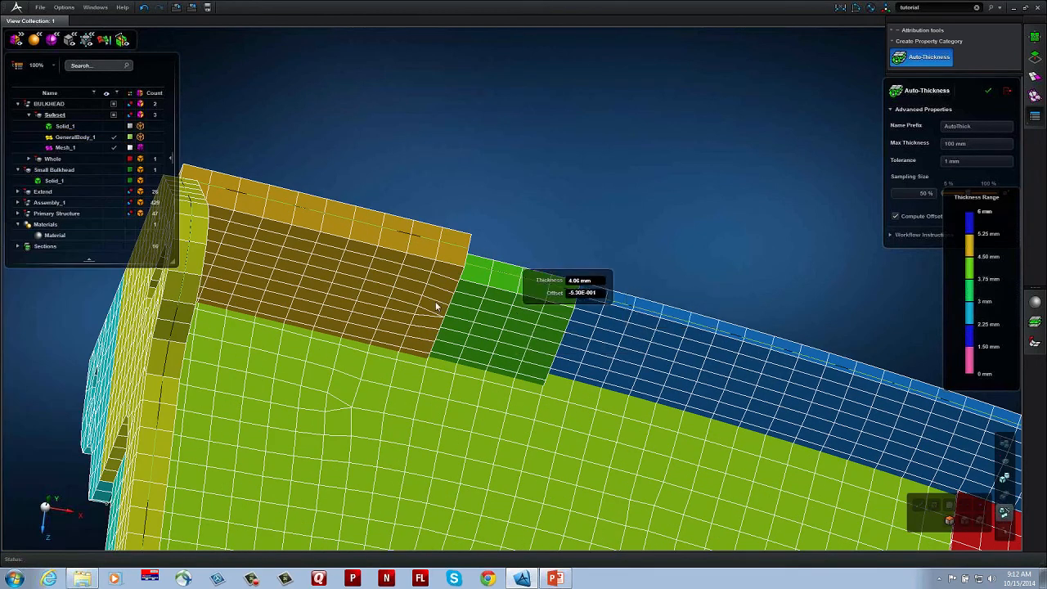
click(384, 279)
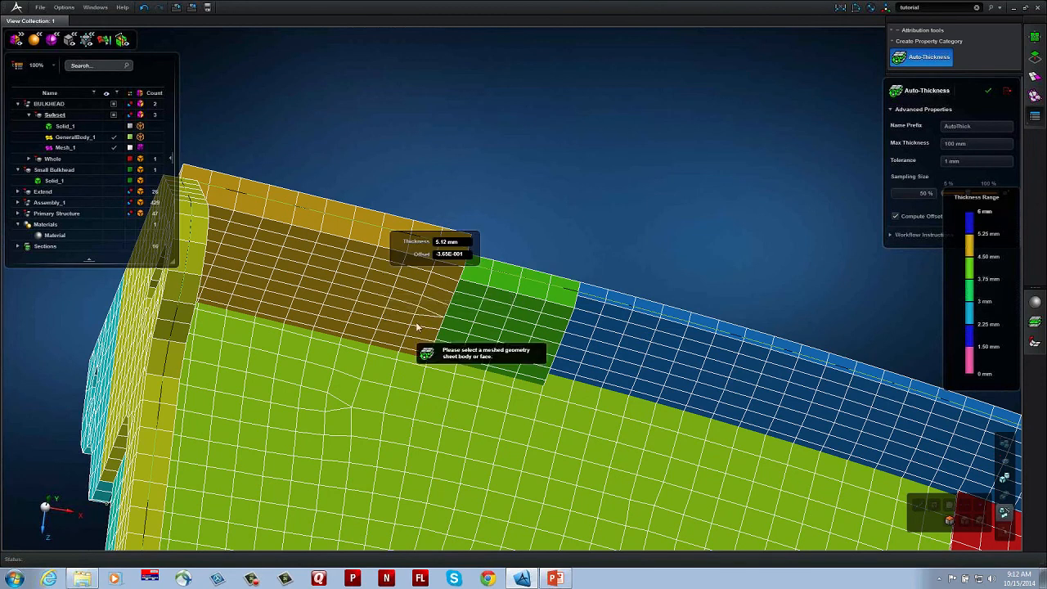
middle_drag(462, 316, 603, 306)
scroll(626, 320, down, 3)
click(517, 260)
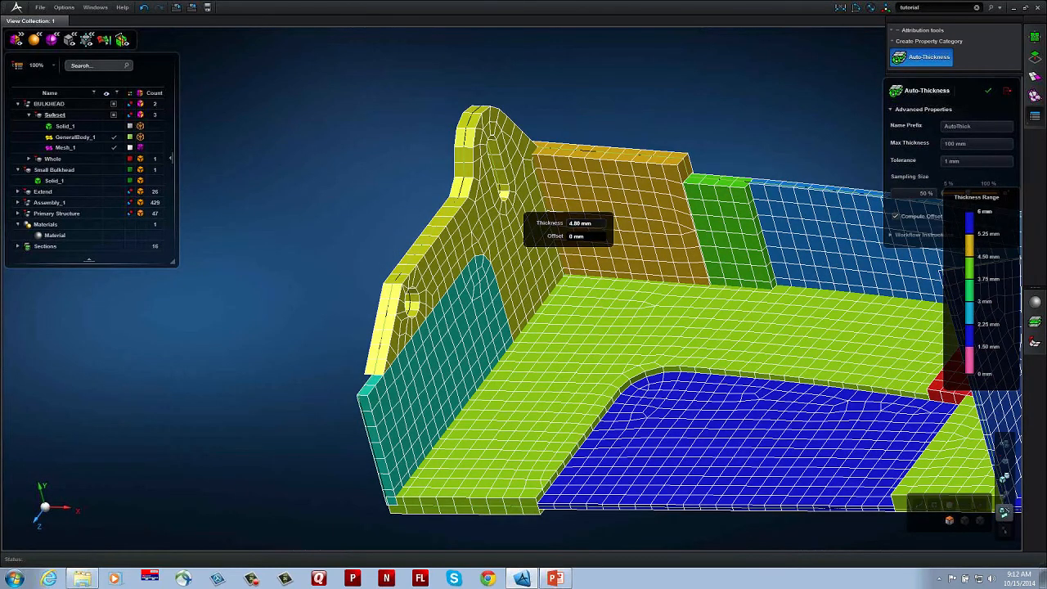
Step: Set the thickness of the lug wall's lower panel to 4.8 mm with offset 0 and finish Auto-Thickness
click(486, 340)
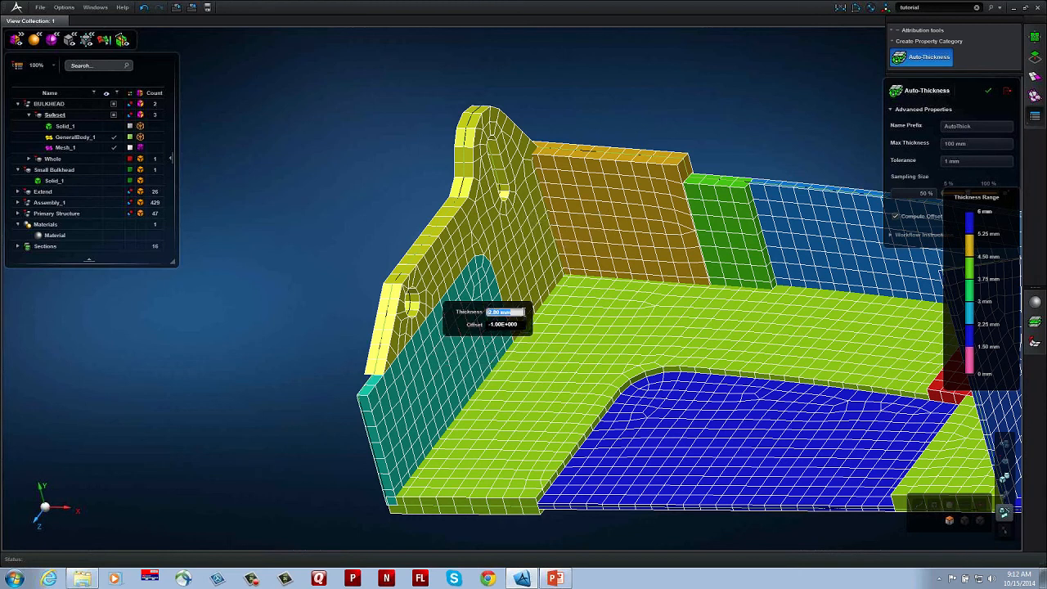
text(4.8)
key(Return)
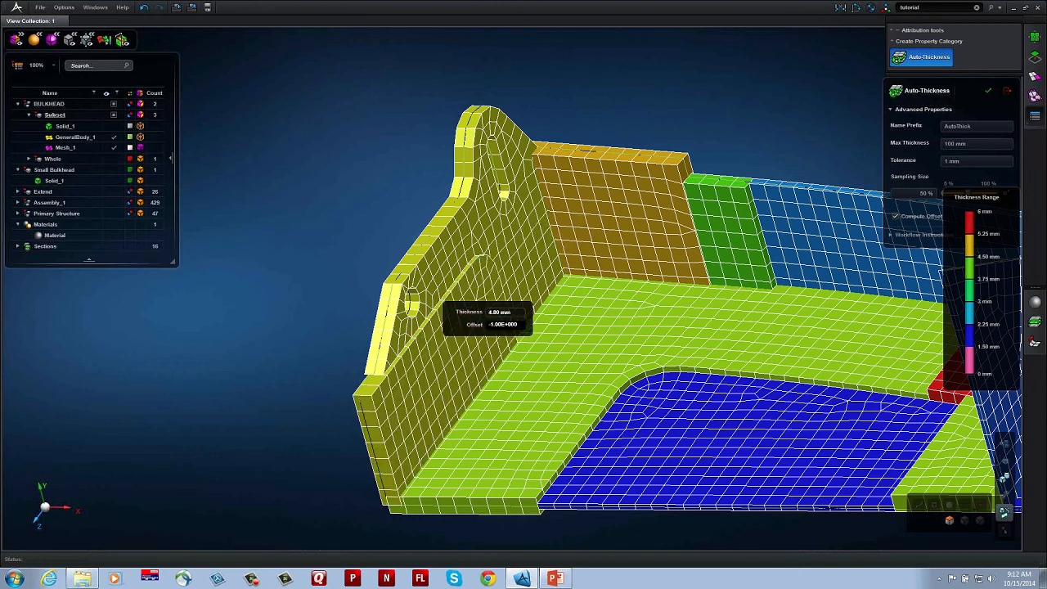
double_click(509, 324)
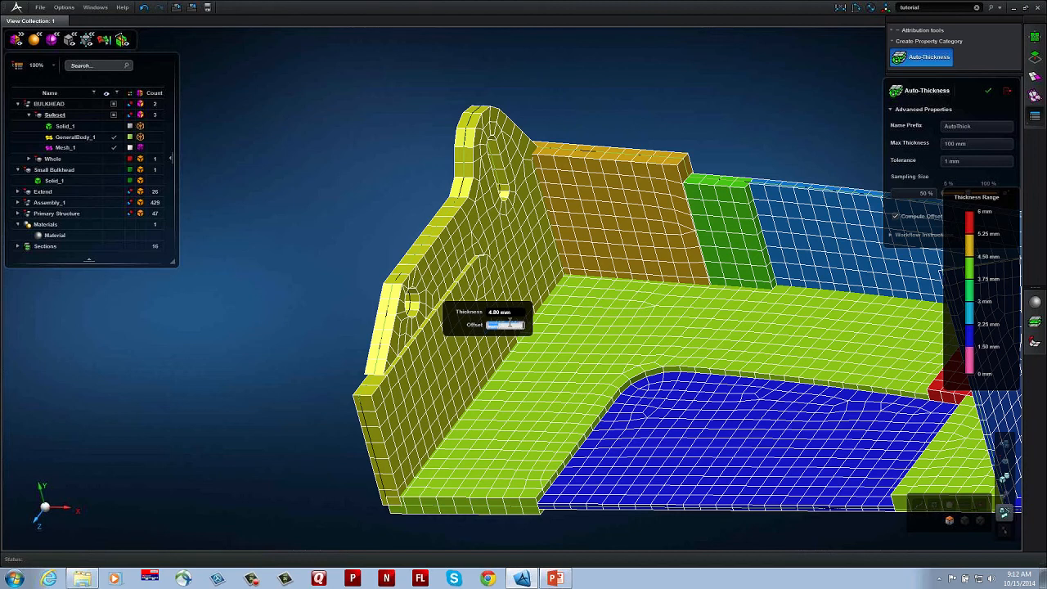
text(0)
key(Return)
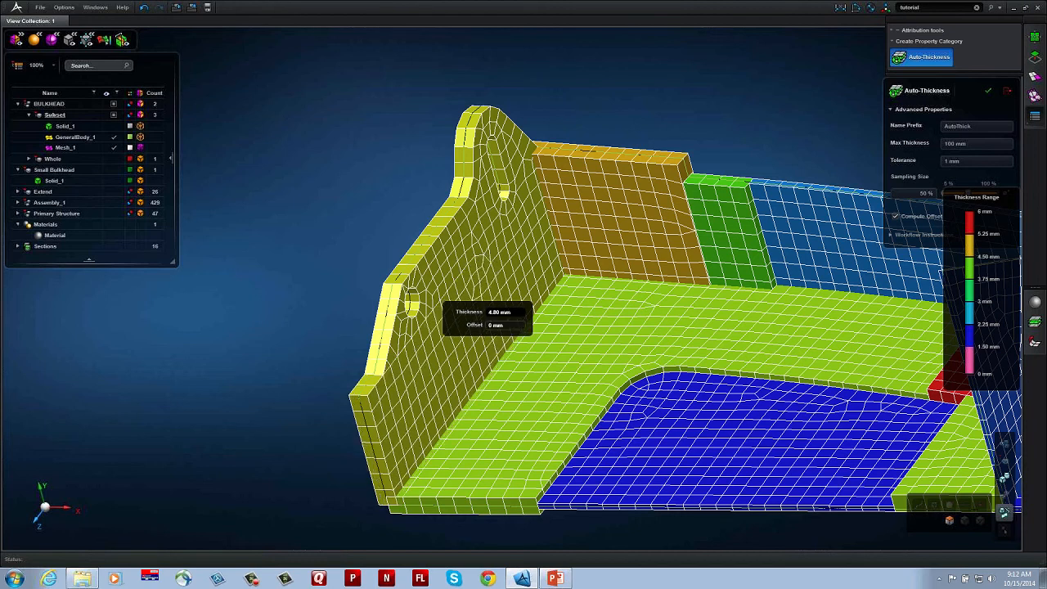
scroll(770, 312, down, 4)
middle_drag(769, 311, 534, 266)
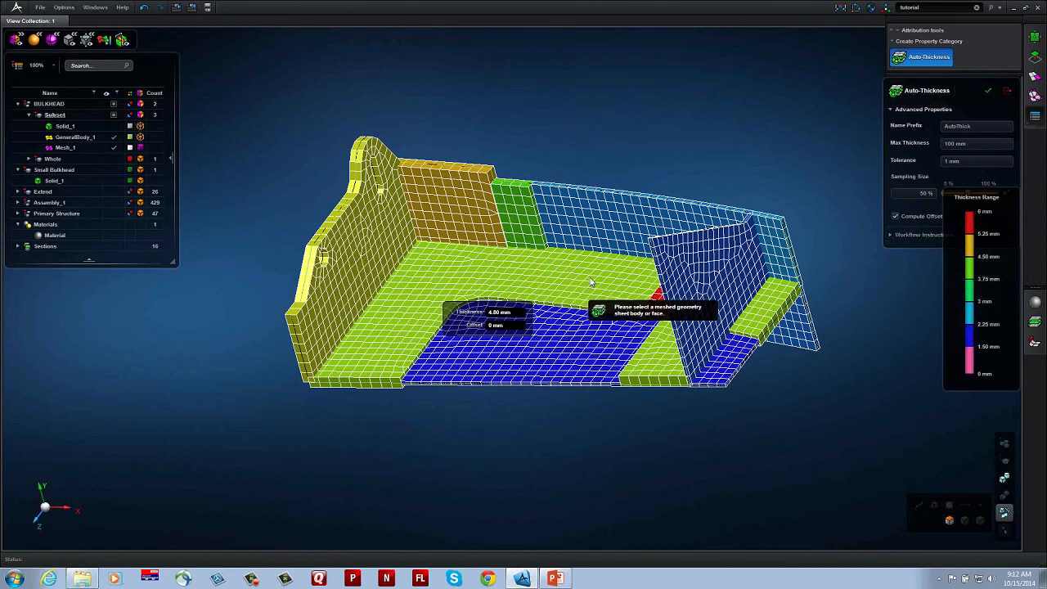
middle_drag(592, 280, 588, 279)
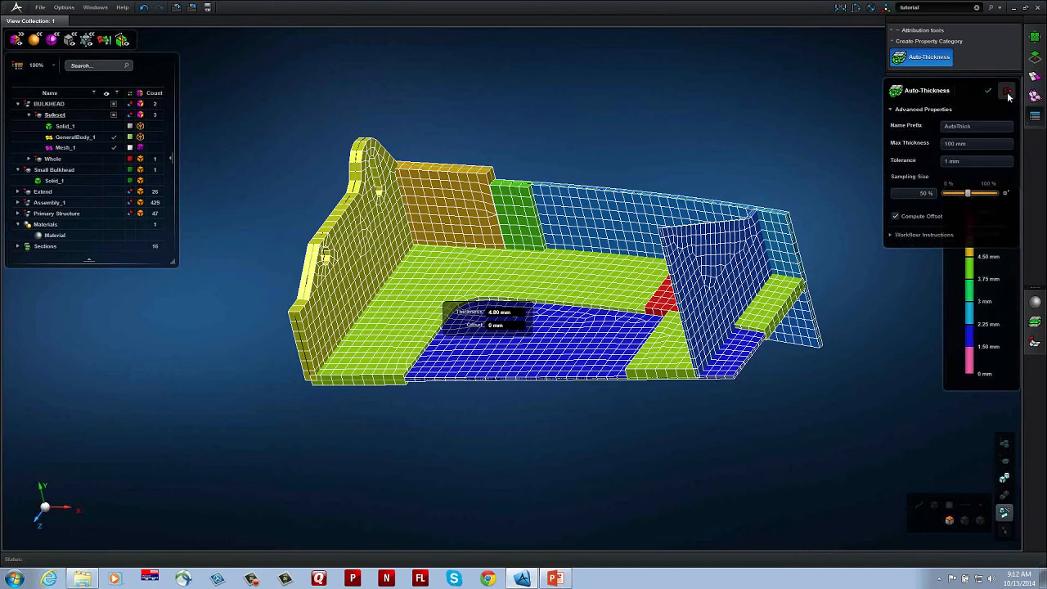
click(1007, 90)
middle_drag(460, 209, 468, 205)
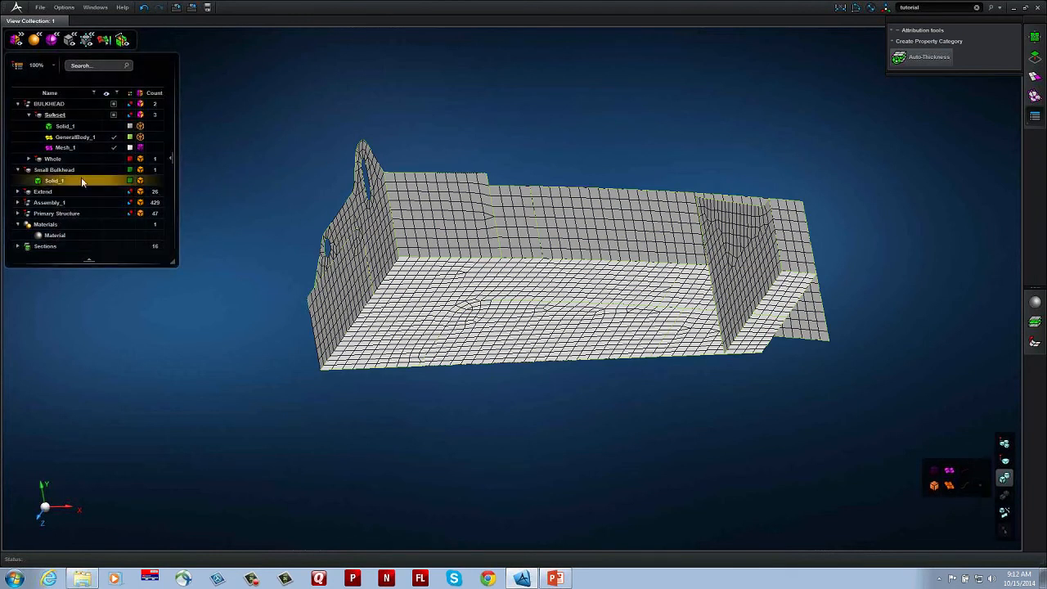
Step: Hide the BULKHEAD assembly, display the Small Bulkhead as the current part and fit it in view
click(62, 171)
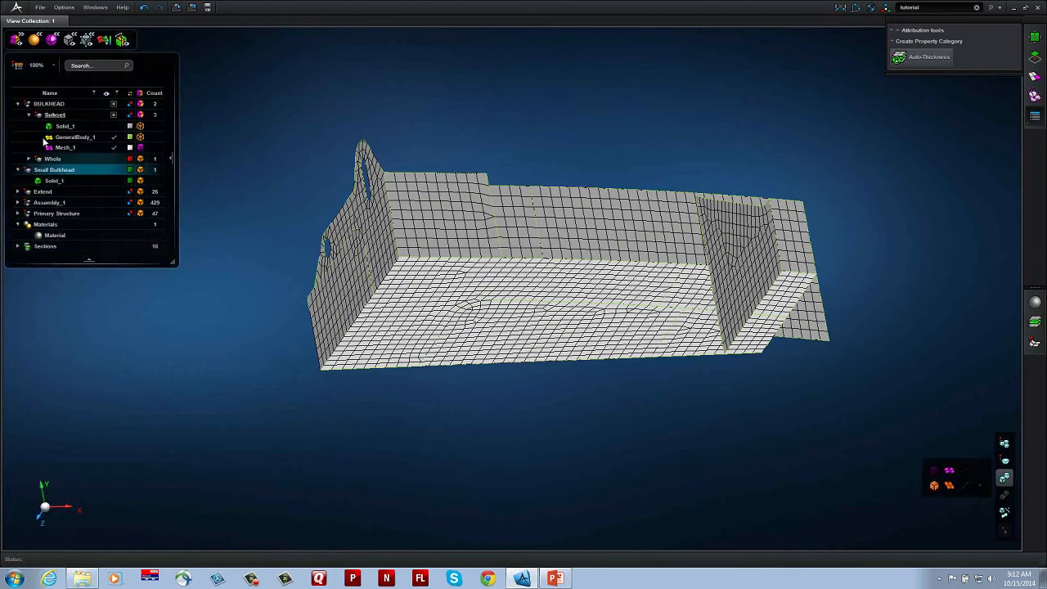
click(115, 105)
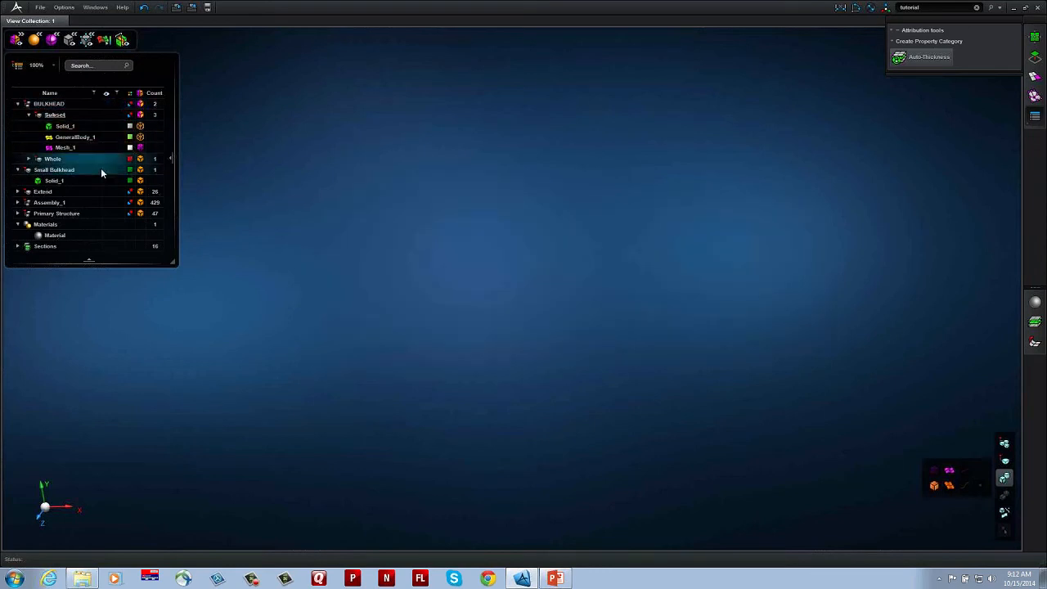
right_click(74, 171)
click(112, 212)
key(f)
Step: Remove the two small holes from the small bulkhead's curved outer rim with automatic Defeature
middle_drag(625, 247, 596, 218)
scroll(512, 396, up, 3)
scroll(505, 405, up, 5)
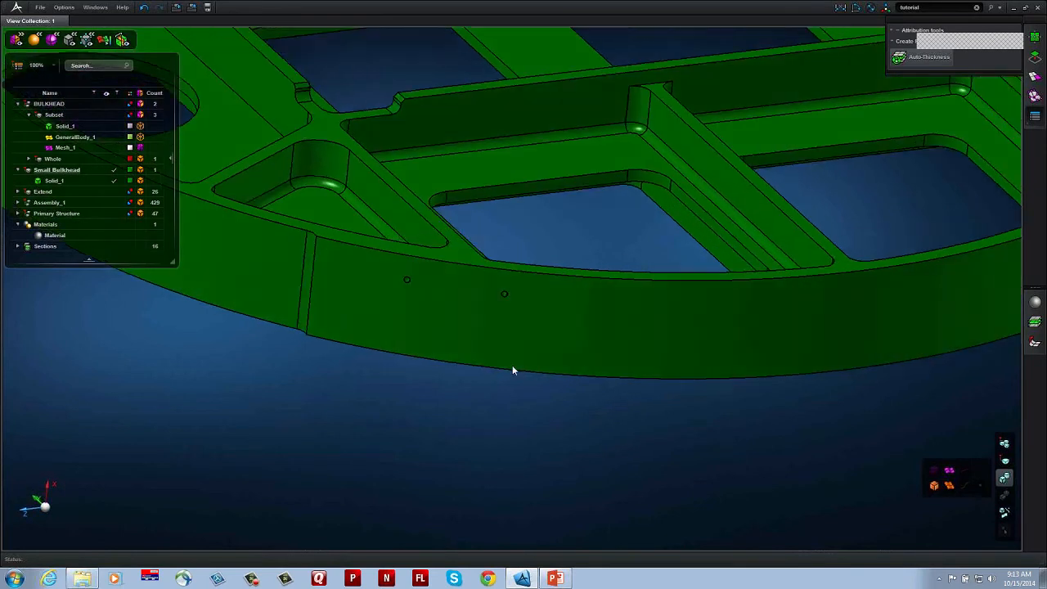
middle_drag(513, 366, 514, 367)
click(1035, 60)
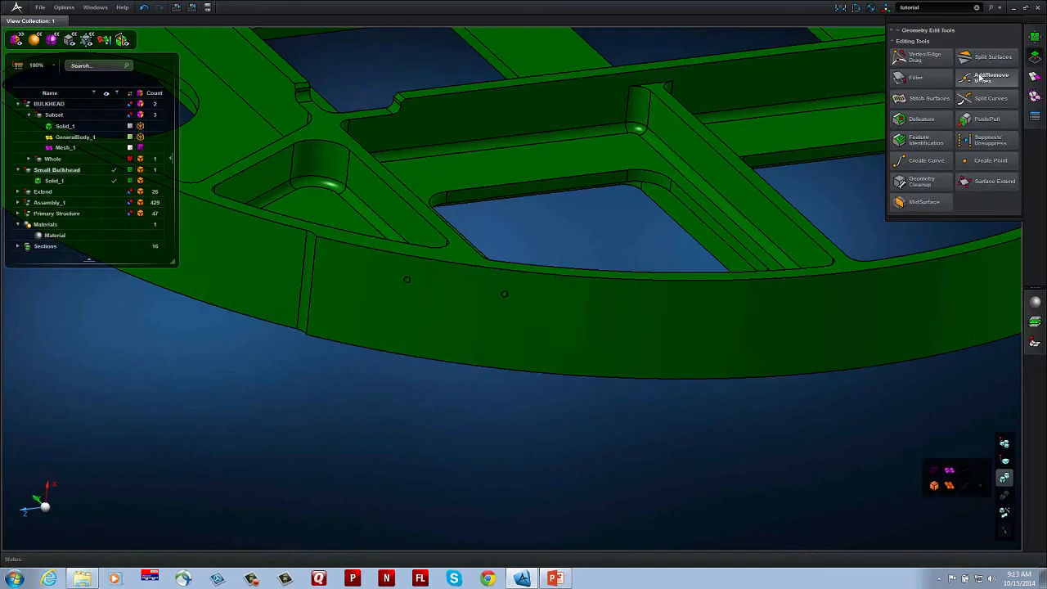
click(922, 119)
scroll(487, 326, up, 5)
click(533, 245)
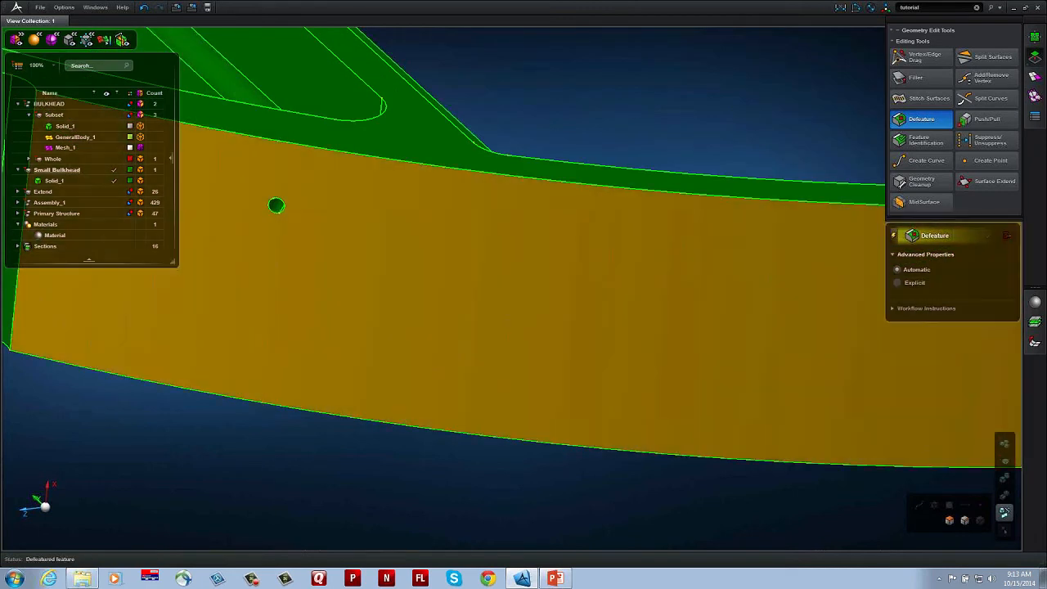
right_drag(398, 286, 578, 346)
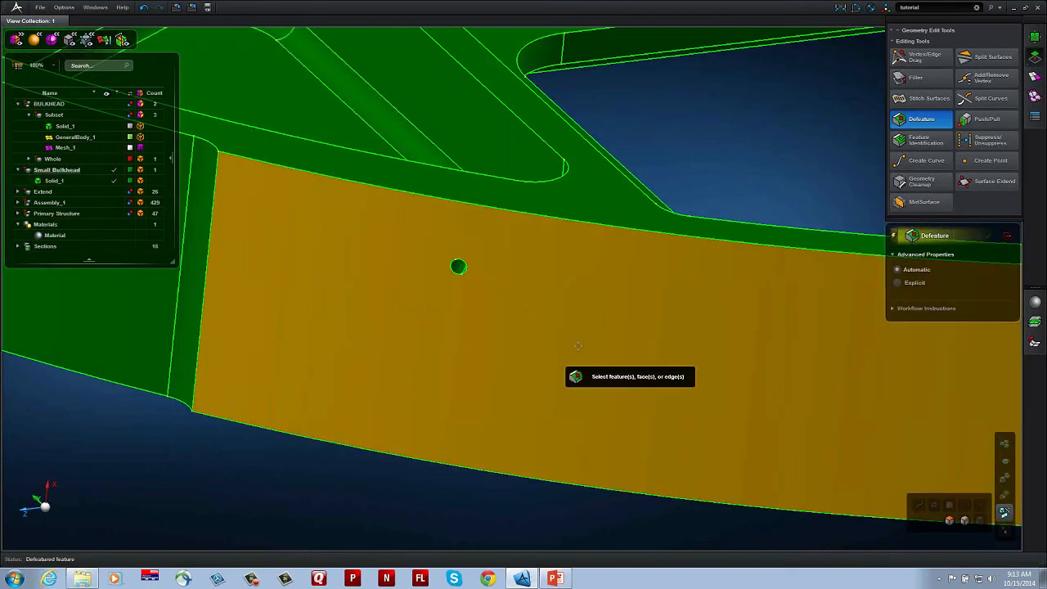
scroll(530, 293, down, 3)
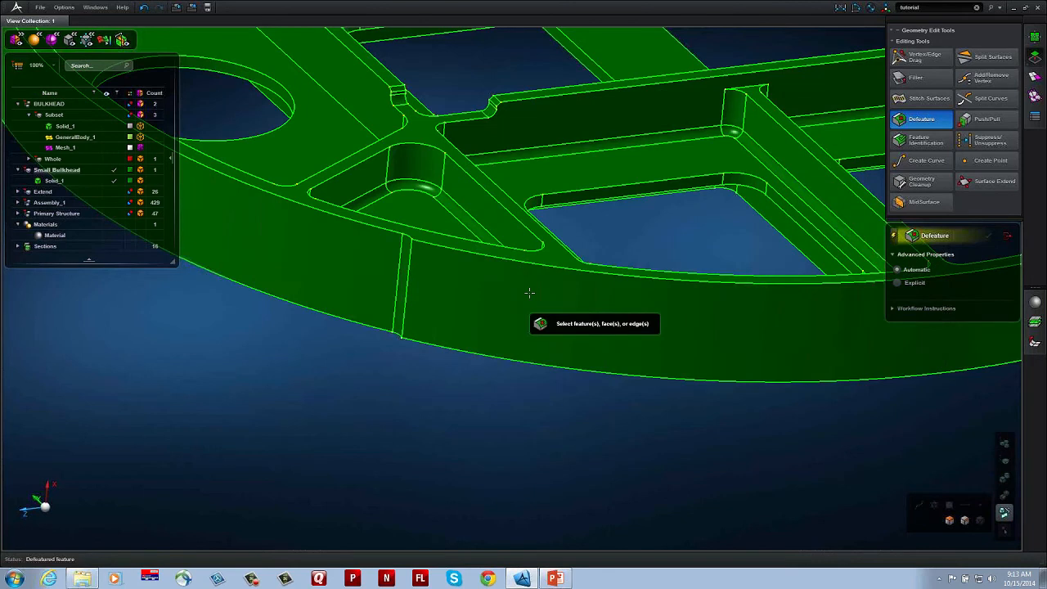
Step: Examine the small bulkhead's outer rim, ribs, pockets and corner fillets from several sides
right_drag(585, 311, 297, 329)
middle_drag(716, 294, 746, 354)
right_drag(739, 339, 664, 271)
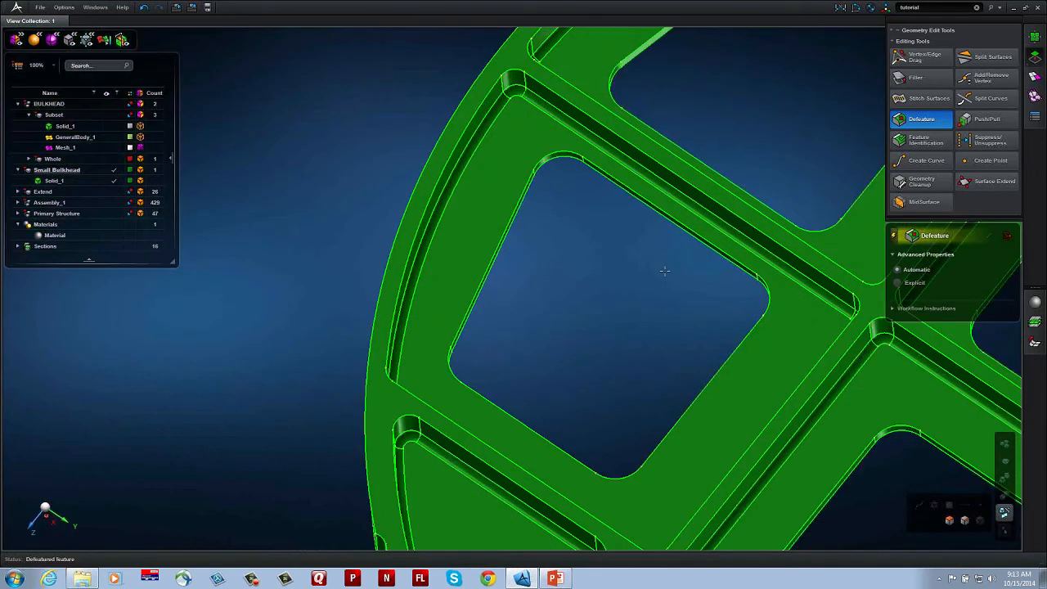
right_drag(467, 131, 446, 115)
middle_drag(683, 324, 746, 325)
scroll(478, 246, up, 4)
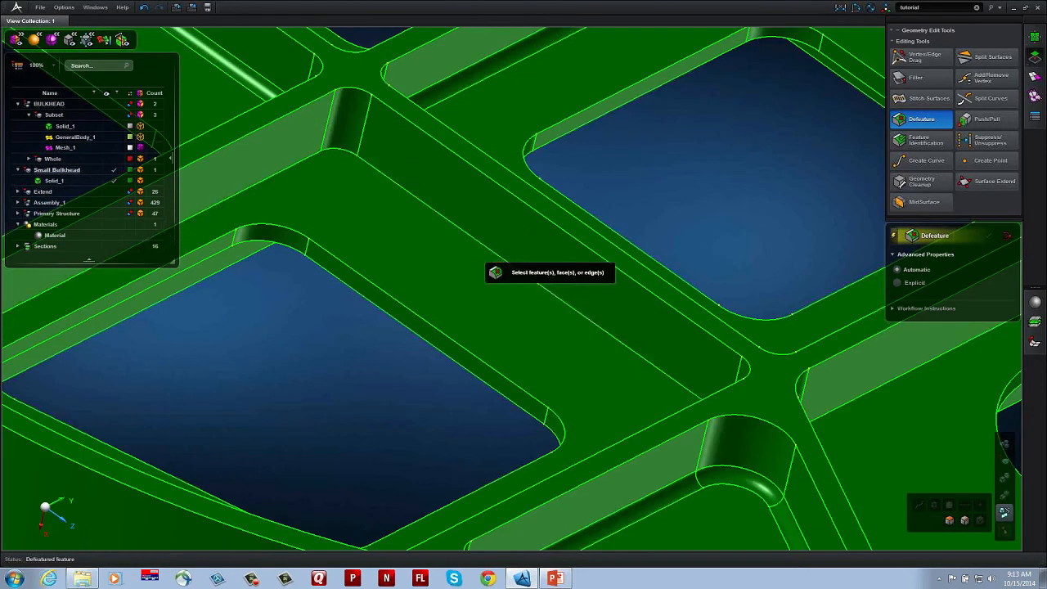
scroll(641, 384, down, 3)
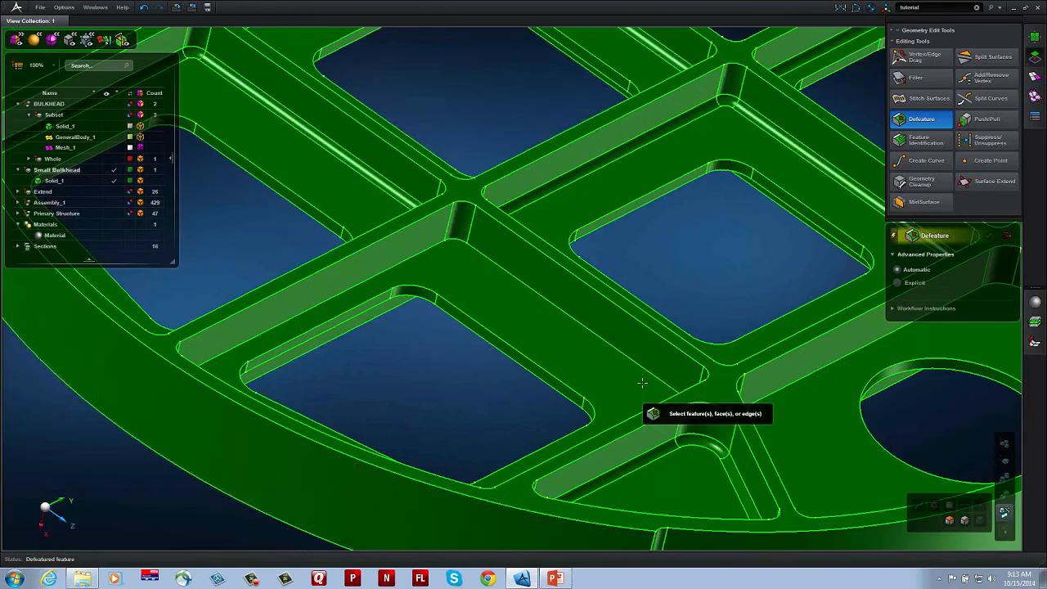
scroll(642, 383, down, 3)
right_drag(508, 351, 286, 373)
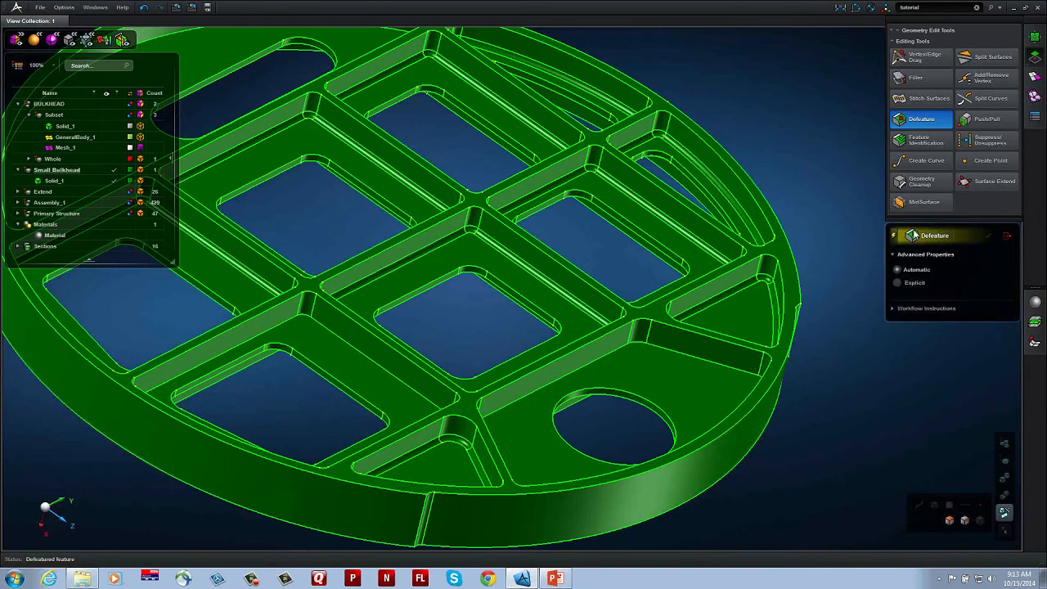
Step: Run Feature Identification on the small bulkhead's solid body
click(922, 141)
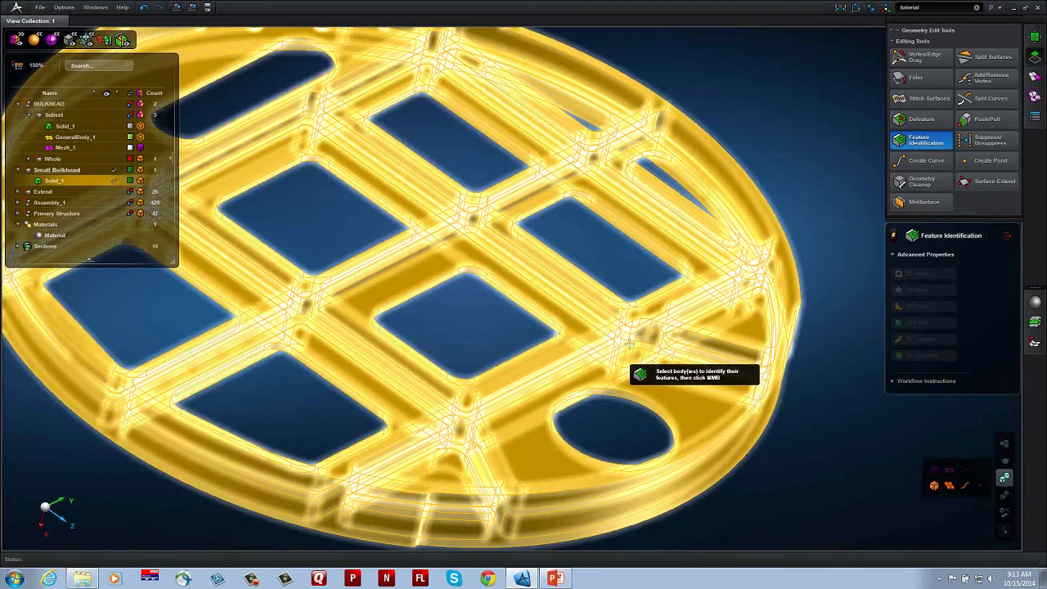
click(629, 350)
middle_click(792, 424)
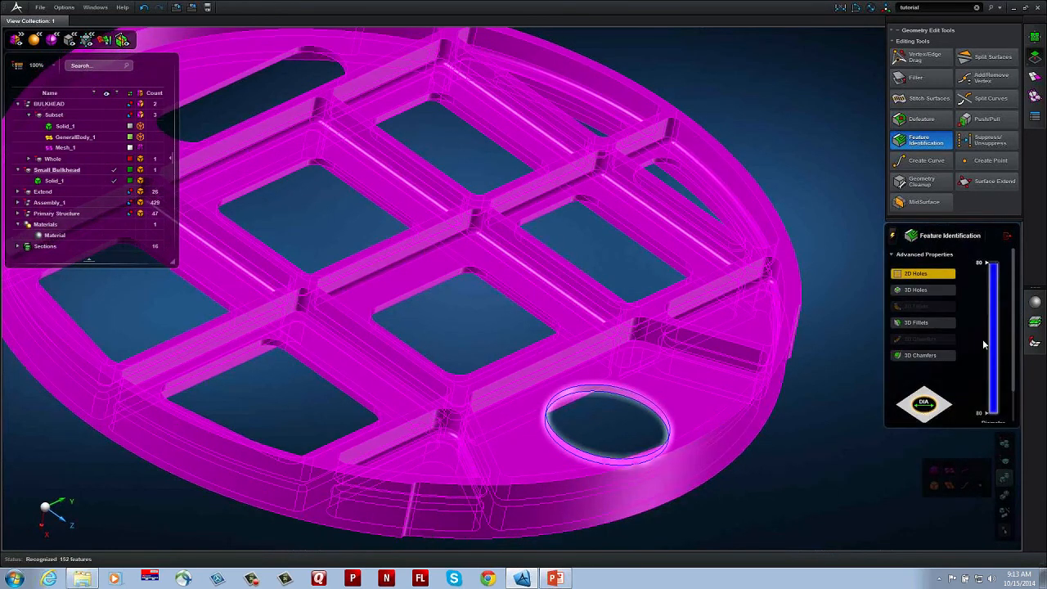
Step: Show the identified 3D fillets, limit the maximum radius to 50 and split the radius range at 8.77
click(930, 325)
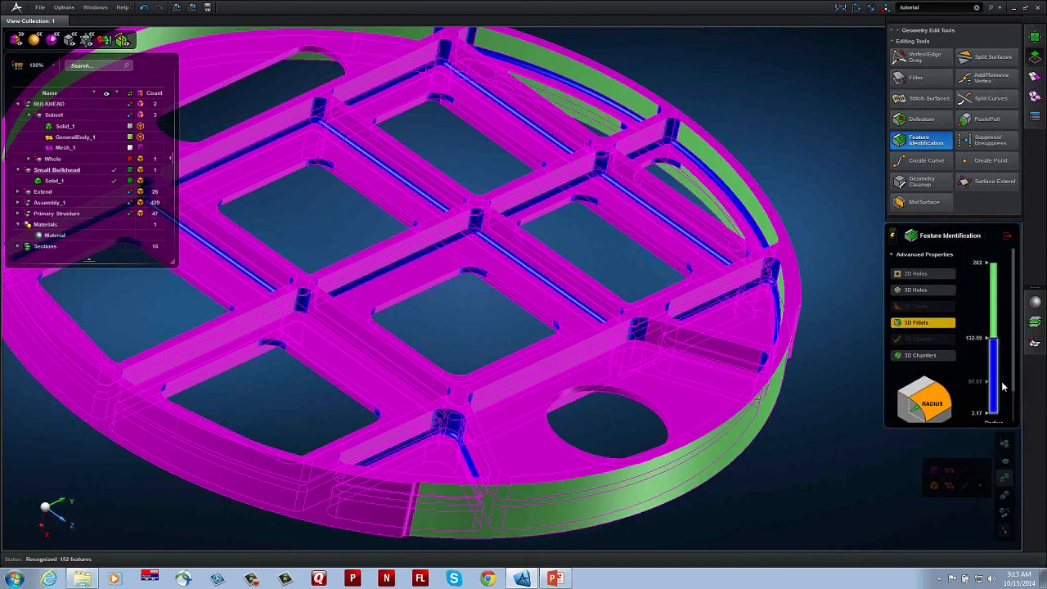
drag(1000, 345, 1000, 395)
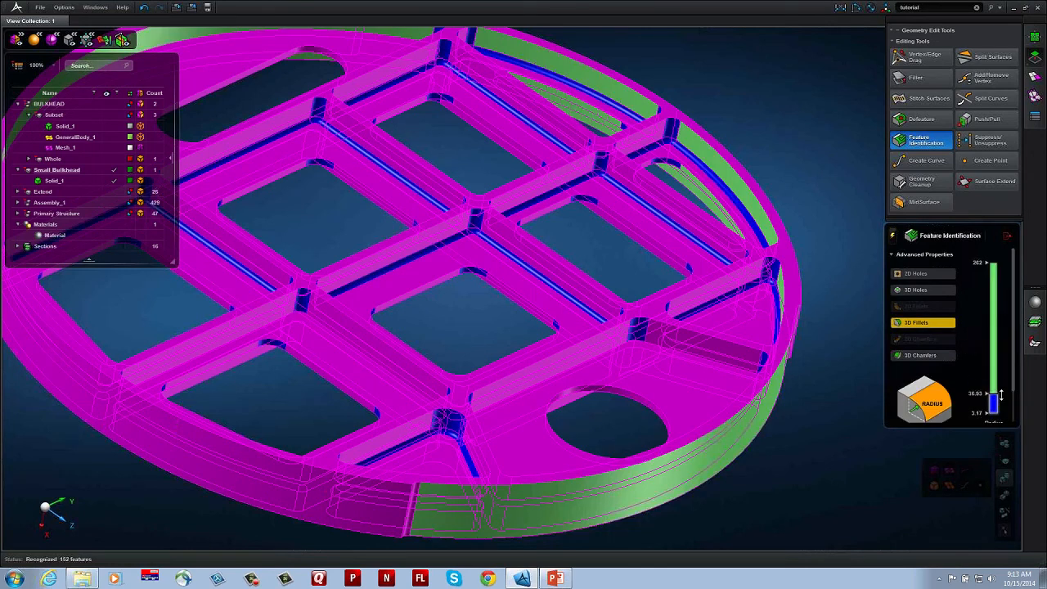
click(977, 265)
key(Return)
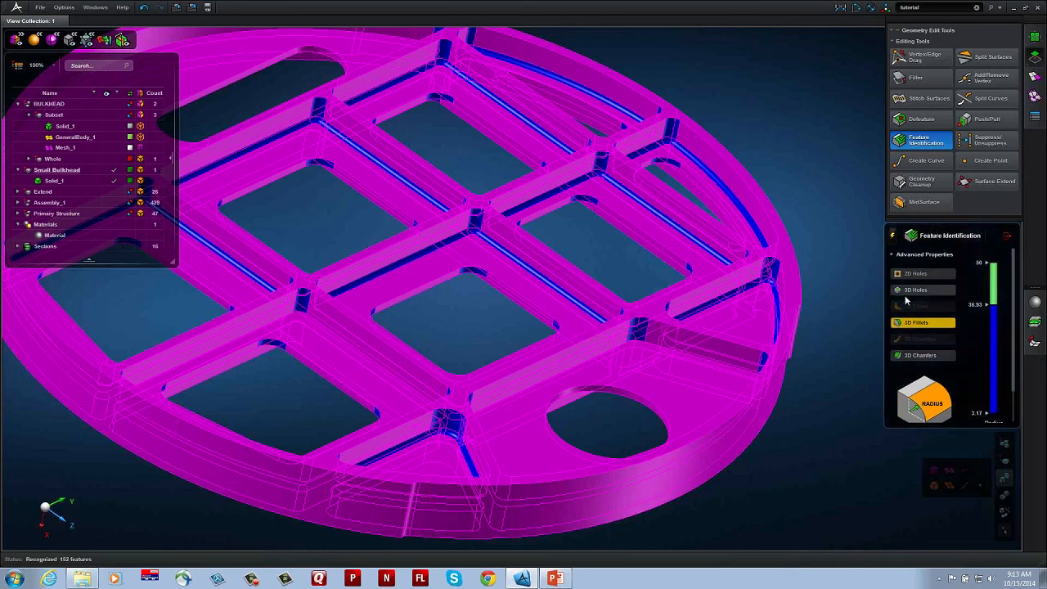
drag(993, 305, 995, 393)
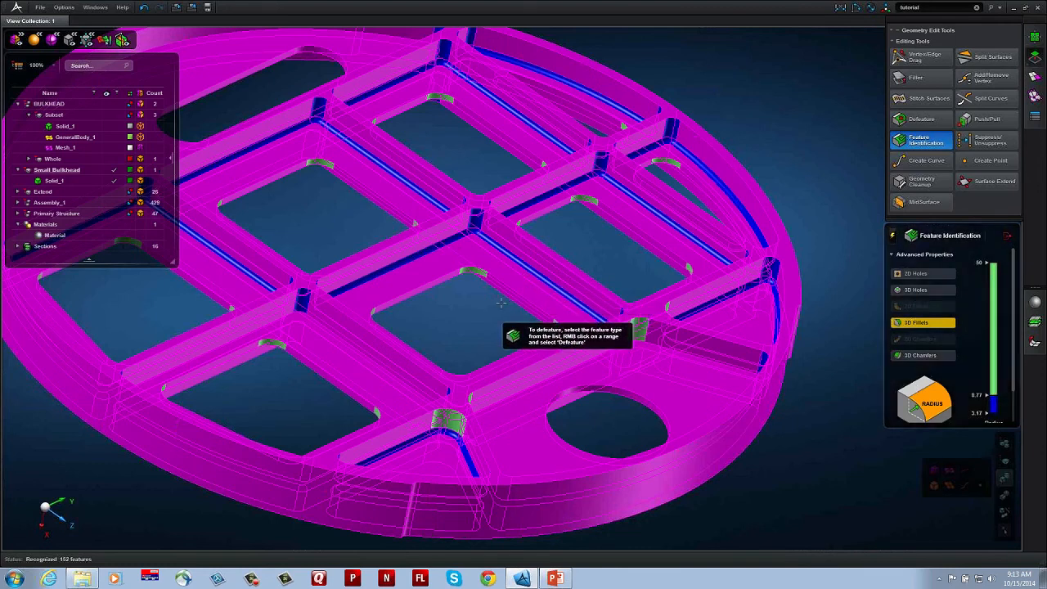
Step: Defeature the small bulkhead's 3D fillets in the radius range from 3.17 to 8.77
middle_drag(497, 304, 485, 325)
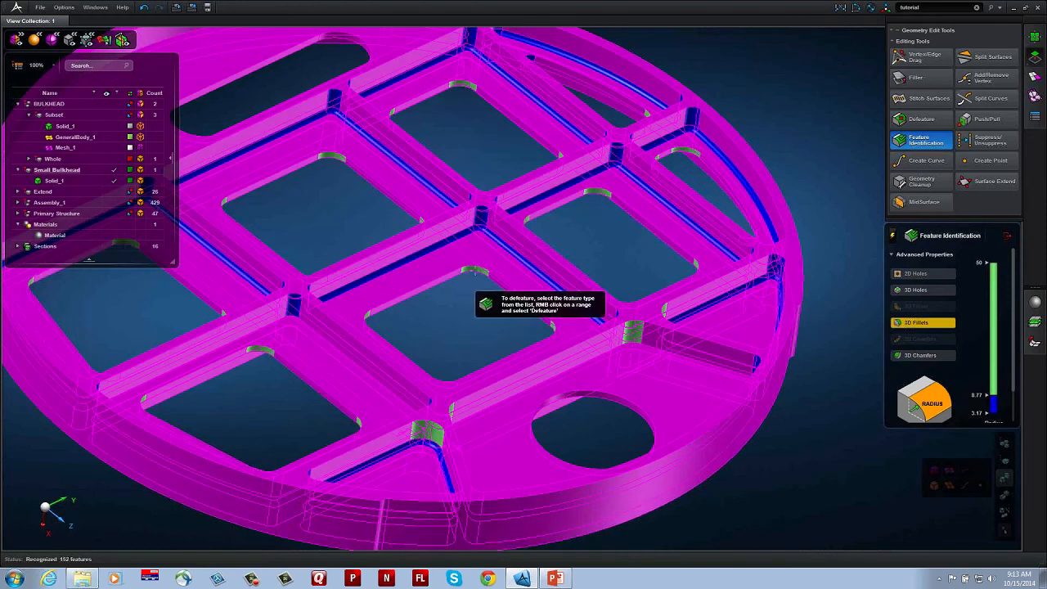
click(994, 407)
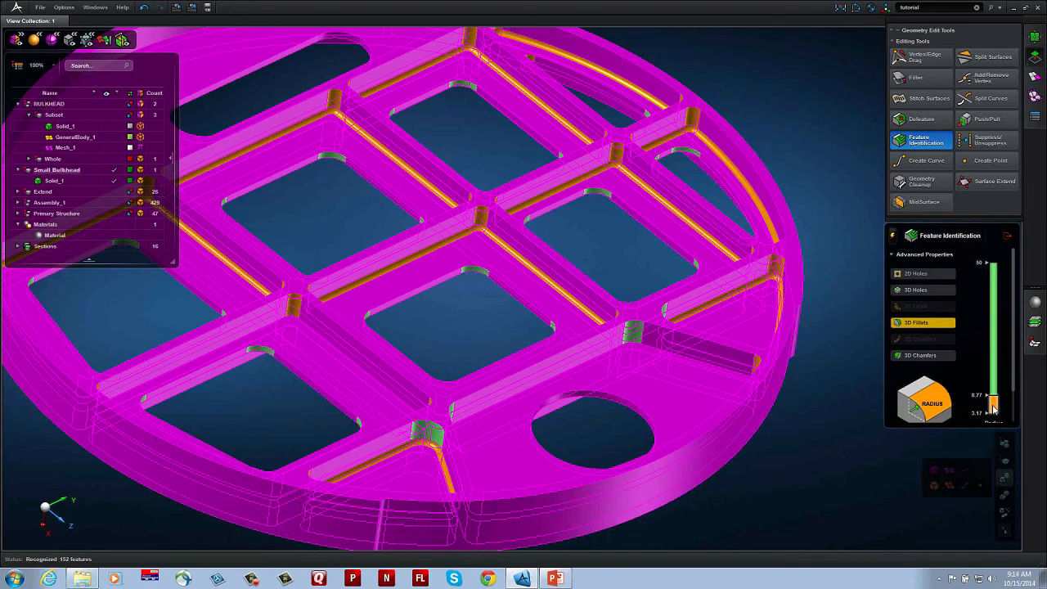
click(972, 420)
scroll(787, 401, down, 5)
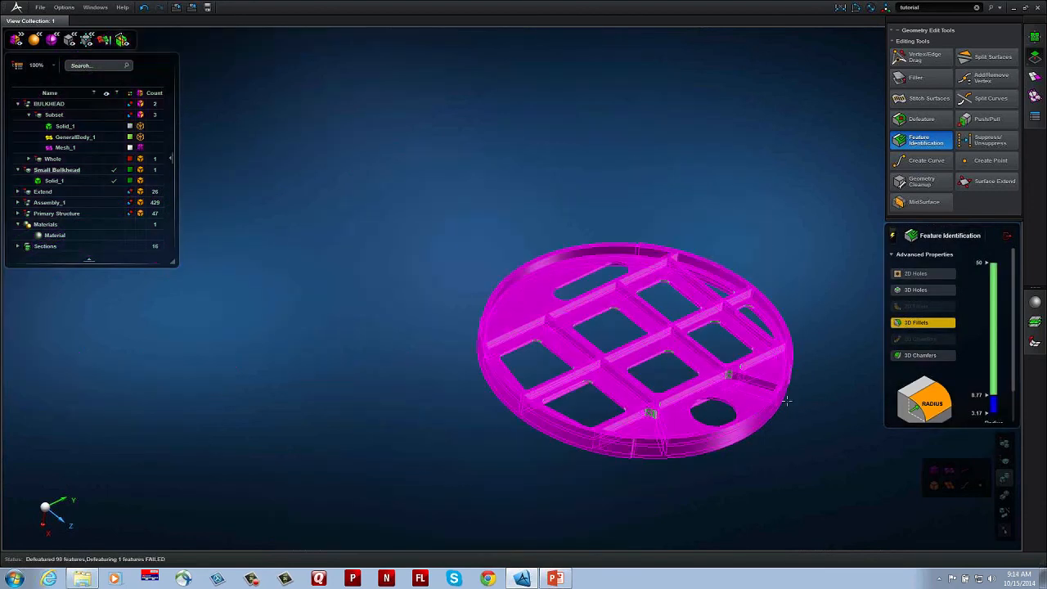
right_drag(787, 401, 708, 393)
middle_drag(709, 393, 712, 386)
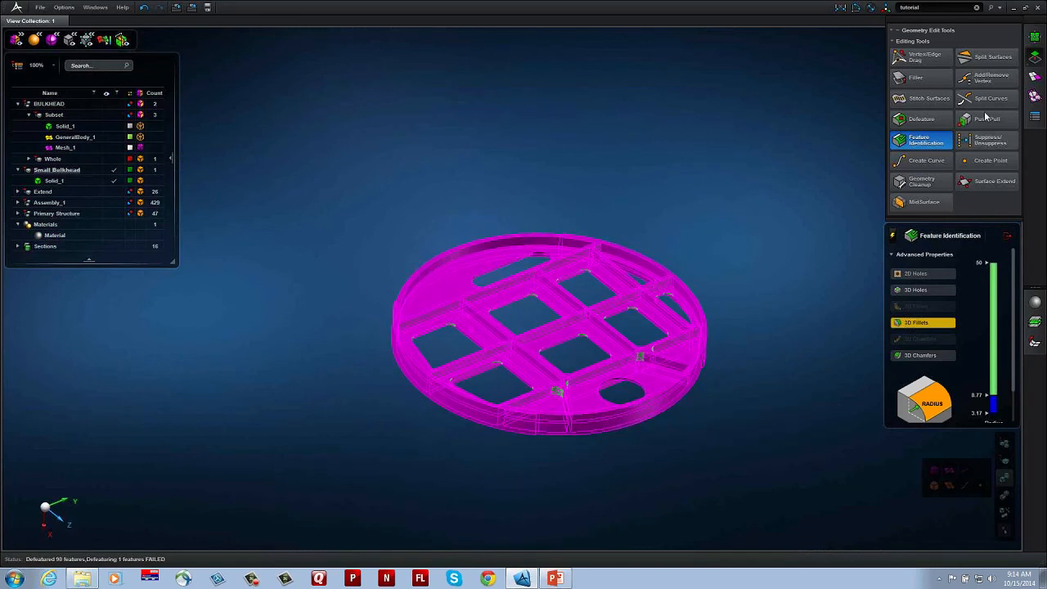
Step: Create a solid mesh of the defeatured small bulkhead with a 10 mm mesh size and inspect its ribs and rim
click(1035, 77)
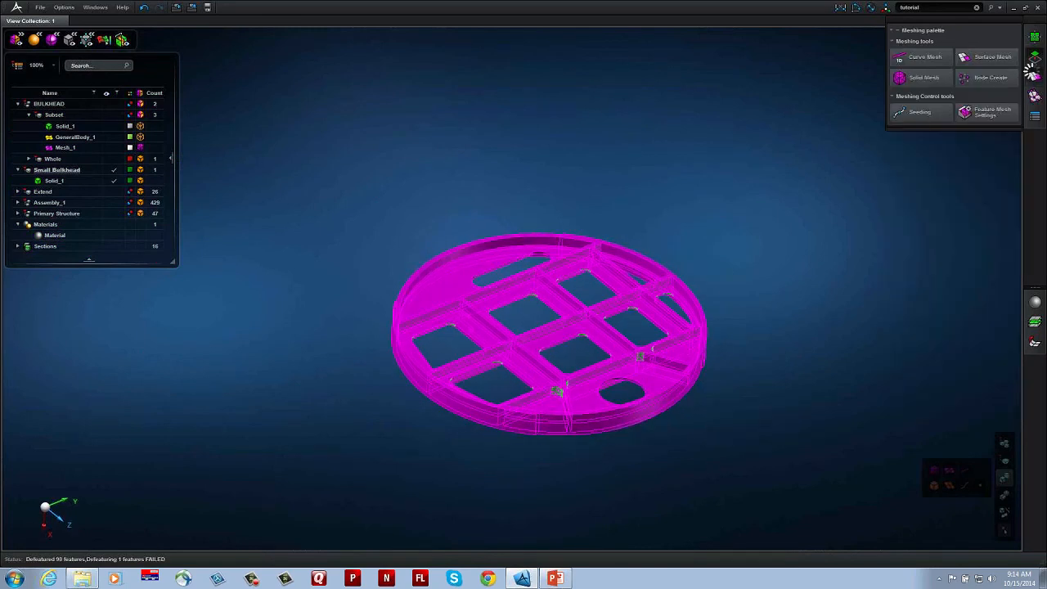
click(941, 78)
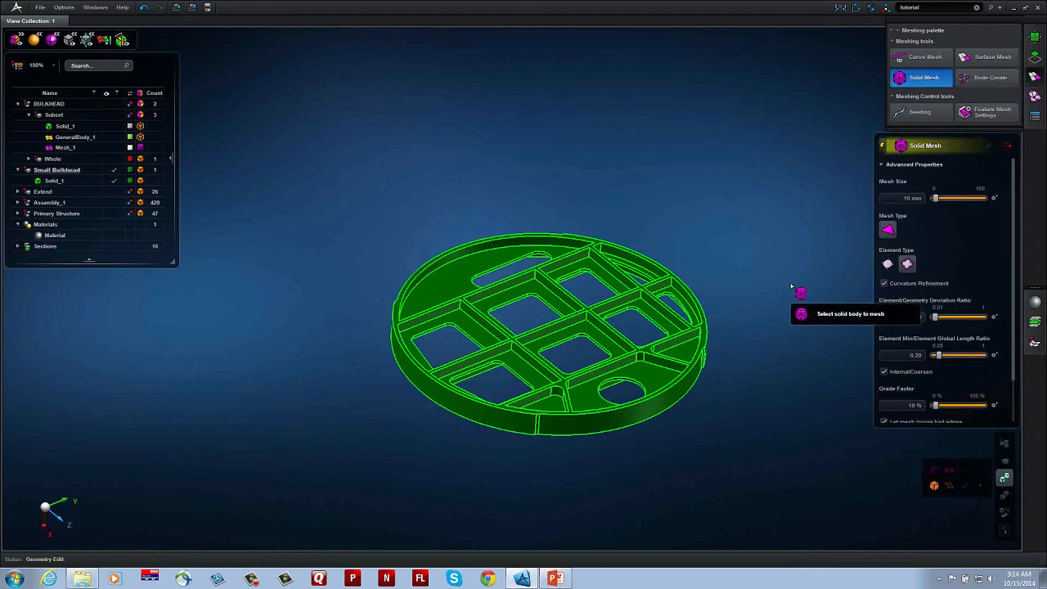
click(702, 309)
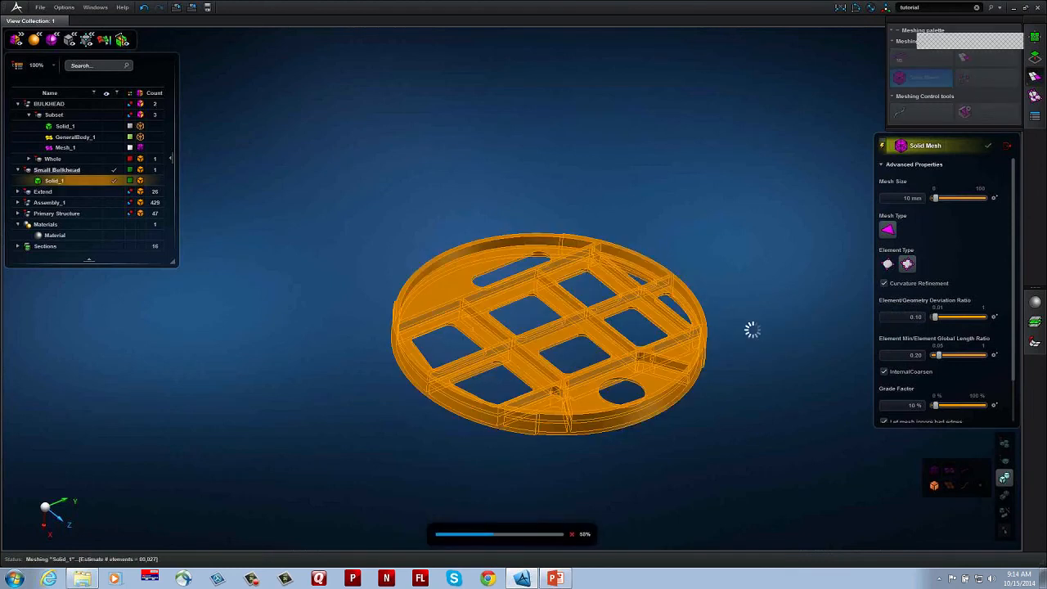
middle_drag(752, 331, 725, 307)
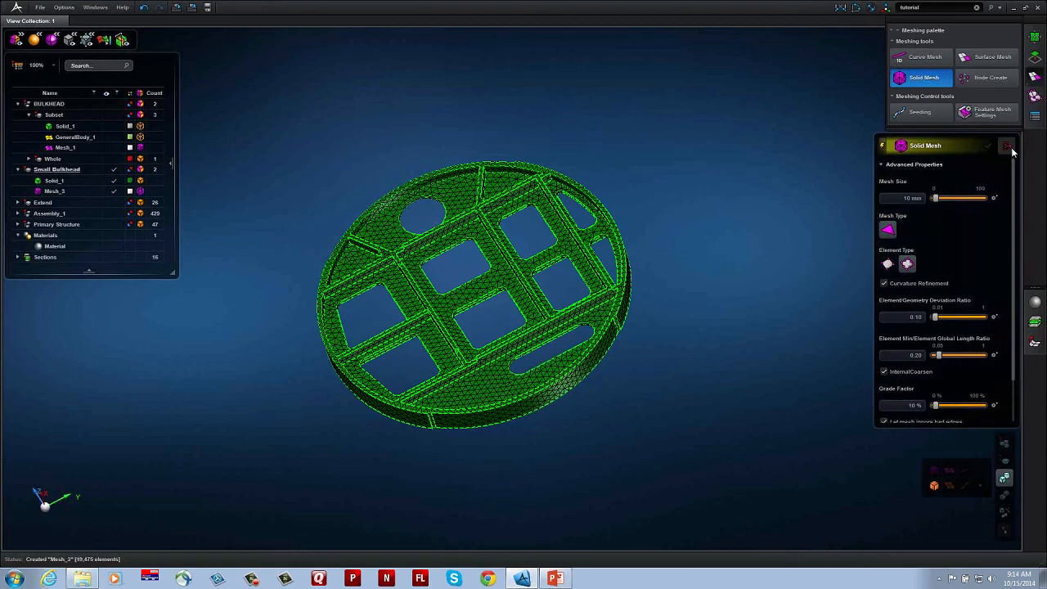
click(1010, 148)
scroll(631, 242, up, 3)
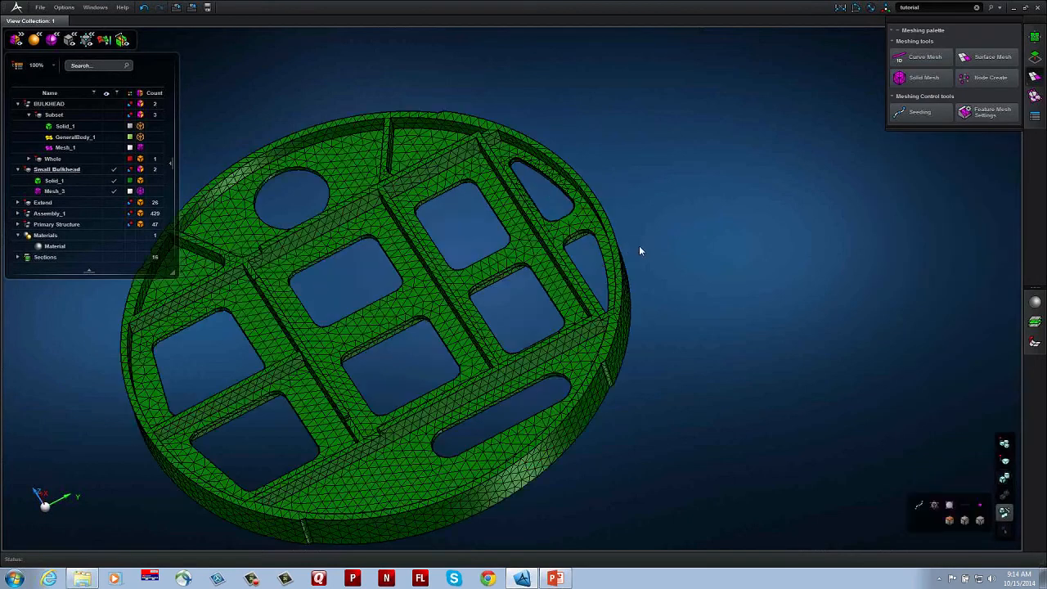
middle_drag(666, 259, 600, 299)
scroll(601, 299, up, 3)
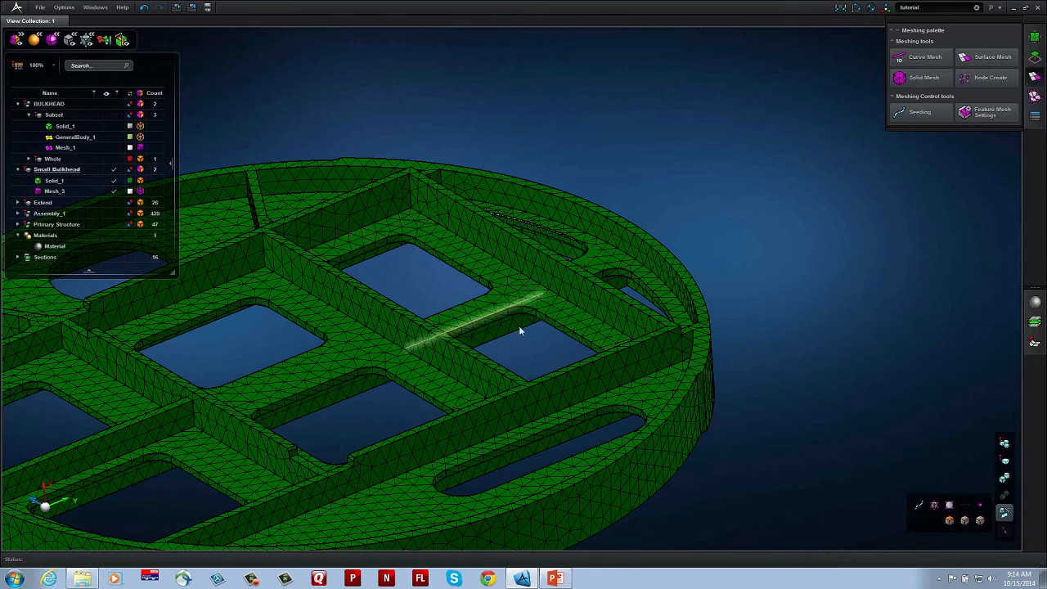
middle_drag(519, 330, 514, 336)
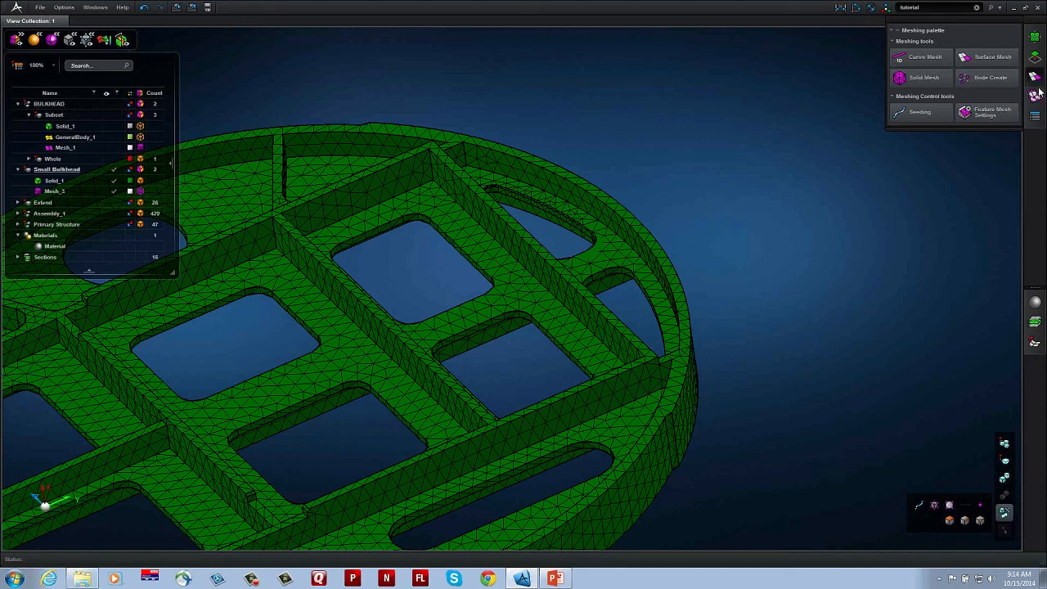
Step: Start a two-point rectangle sketch on the web face between the two outer pockets and set the grid spacing to 50 mm
click(1035, 38)
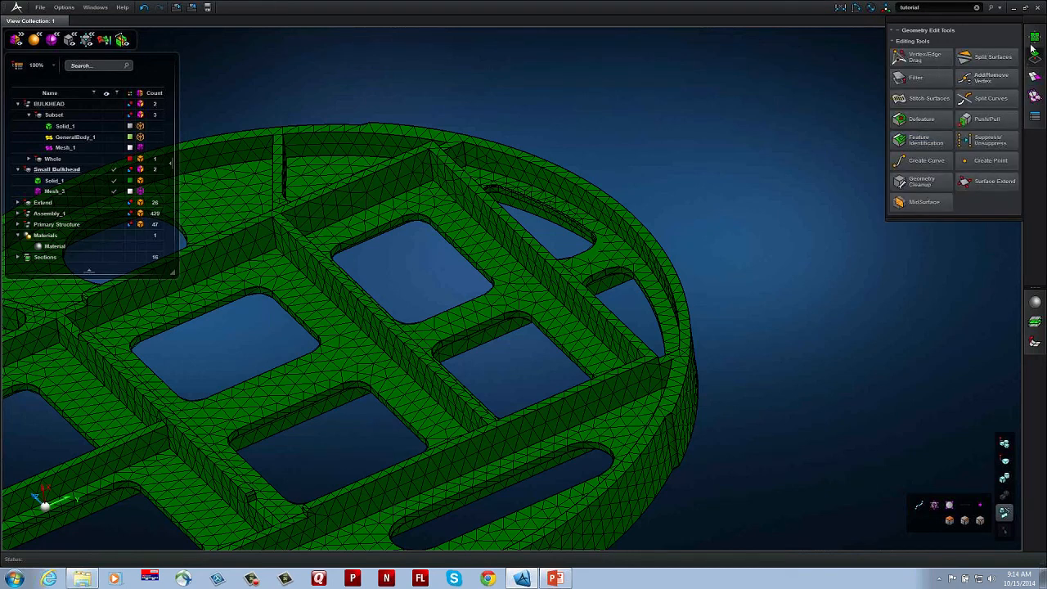
click(922, 58)
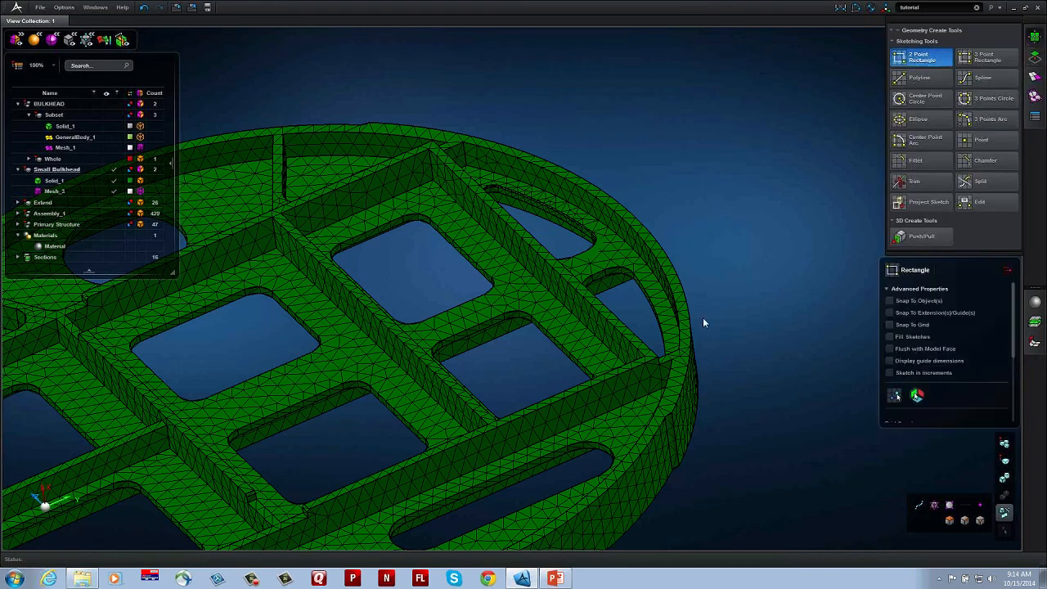
click(522, 292)
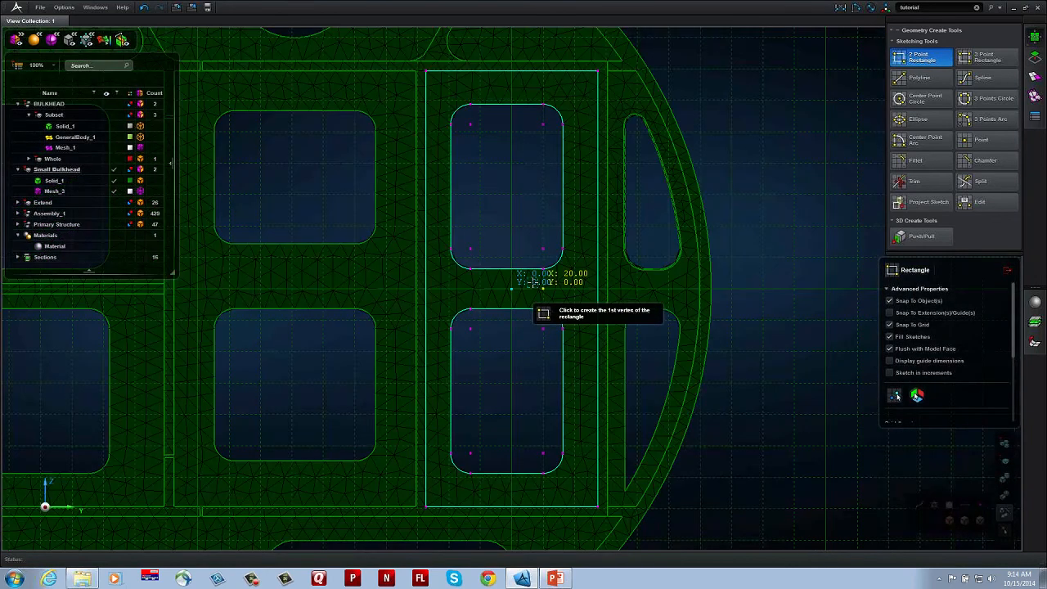
scroll(532, 283, up, 5)
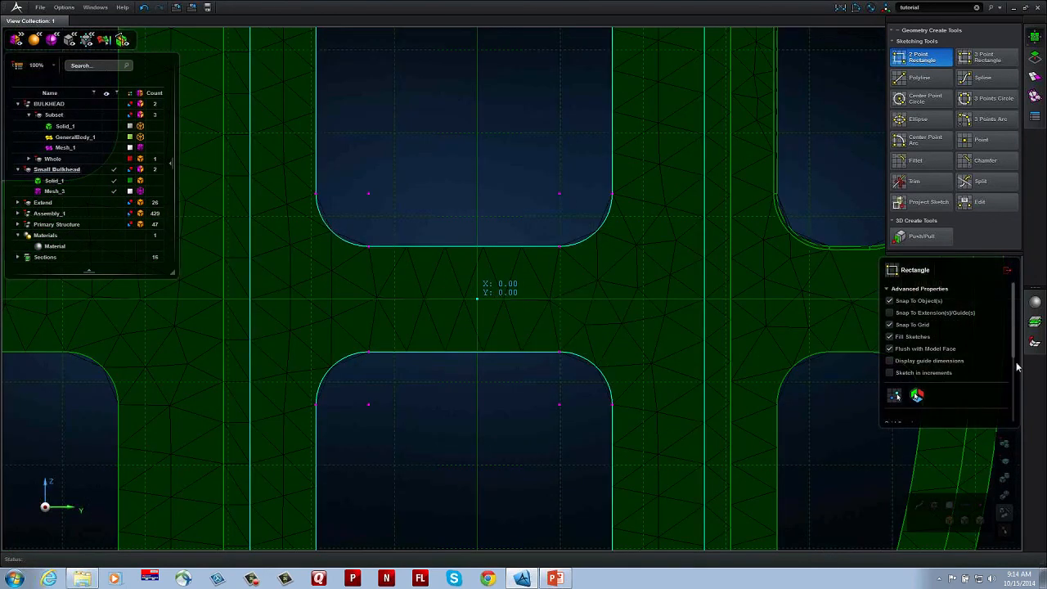
scroll(1015, 352, down, 3)
click(914, 352)
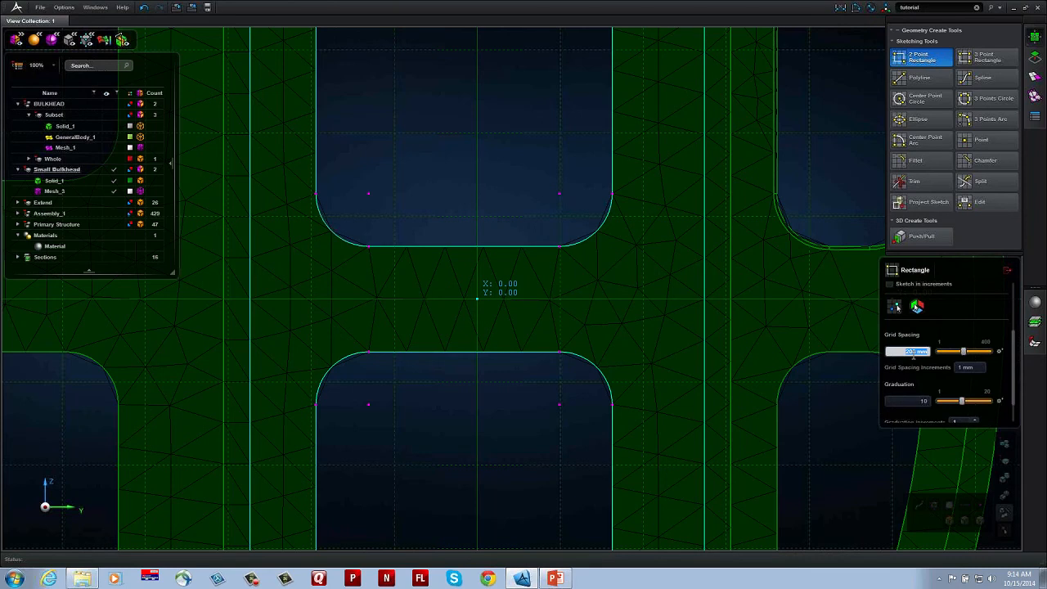
text(50)
key(Return)
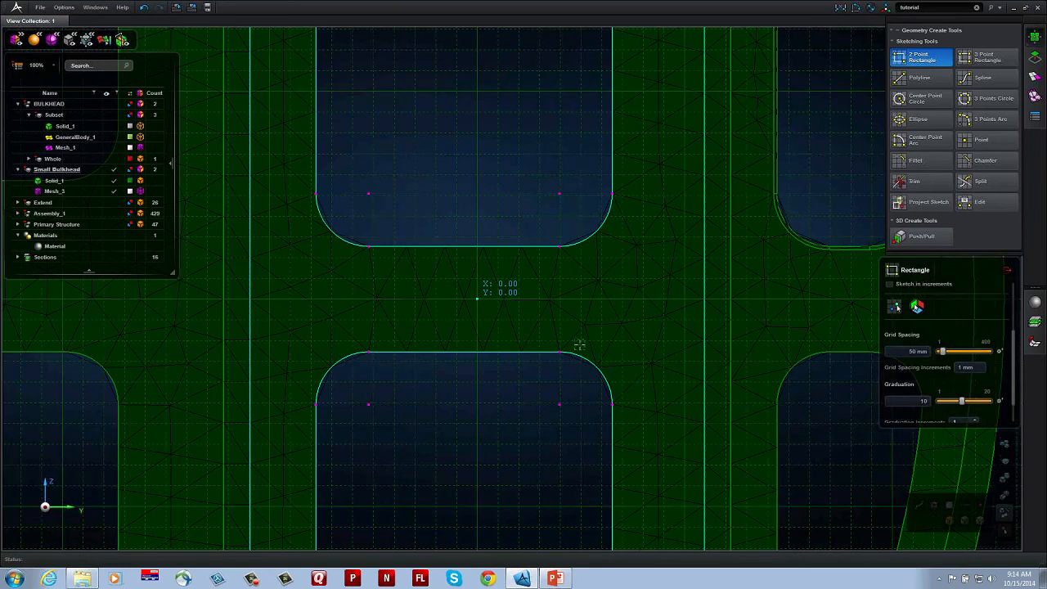
Step: Sketch a 60 by 10 mm rectangle centred on the sketch origin between the two pockets and finish the sketch
click(352, 279)
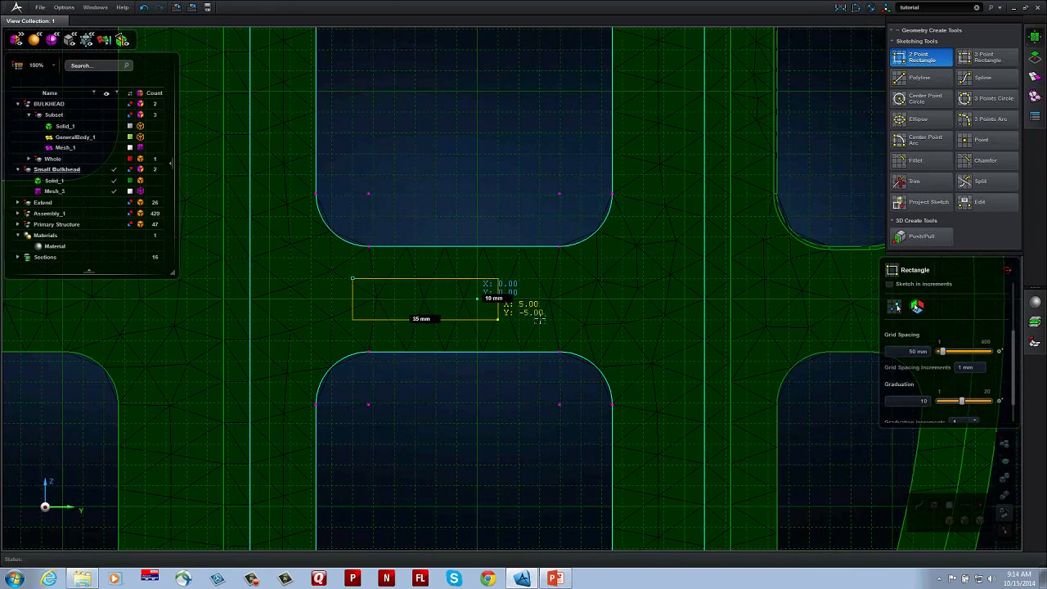
click(598, 323)
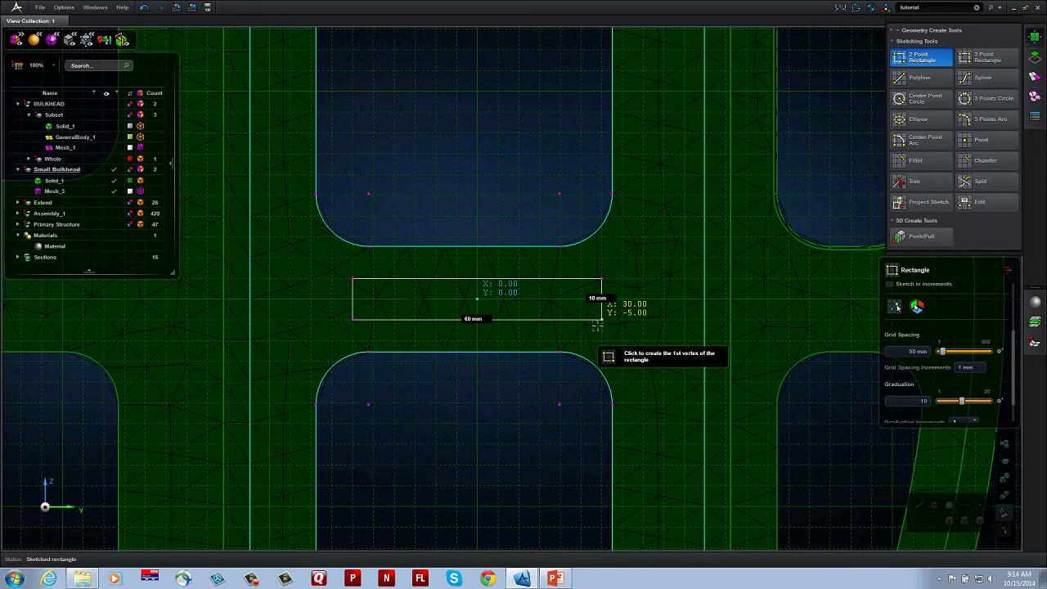
click(1008, 270)
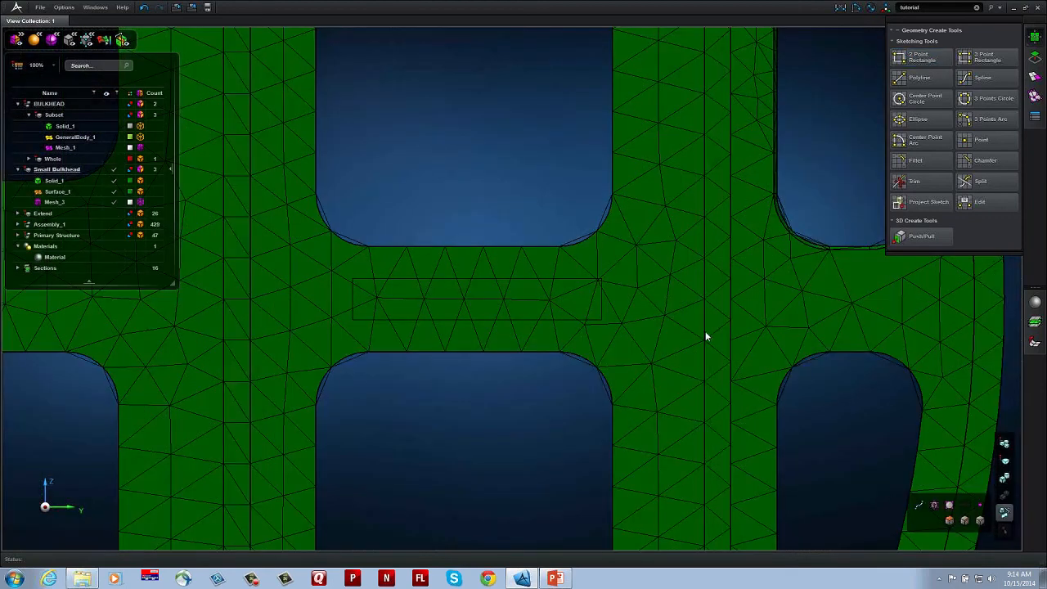
mouse_move(705, 333)
middle_down()
mouse_move(716, 305)
mouse_move(705, 305)
middle_up()
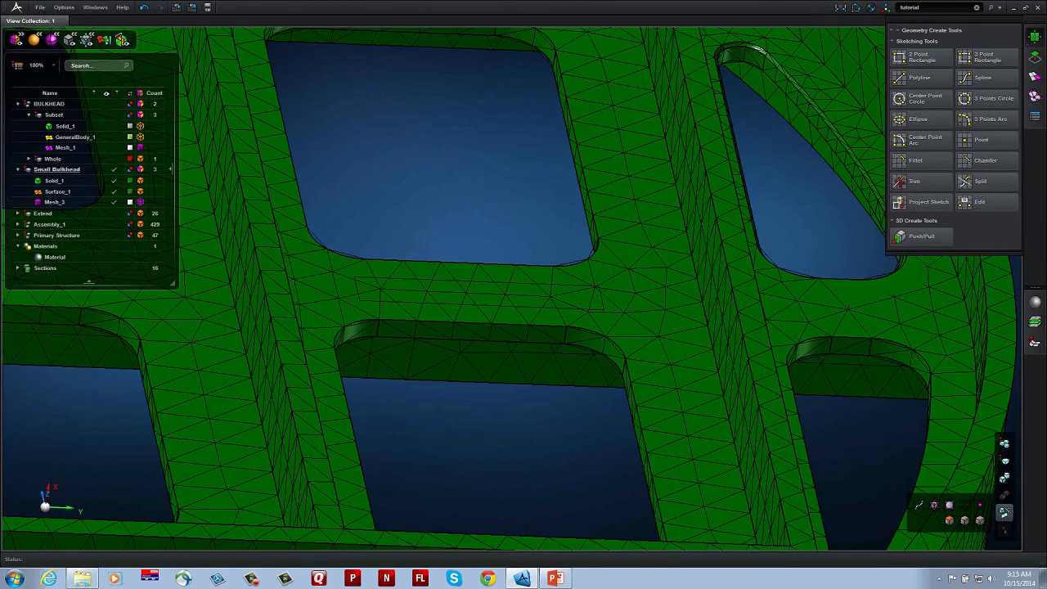
Step: Push/Pull the sketched rectangle about 7.5 mm out of the web to form a raised rib
click(1035, 59)
click(987, 119)
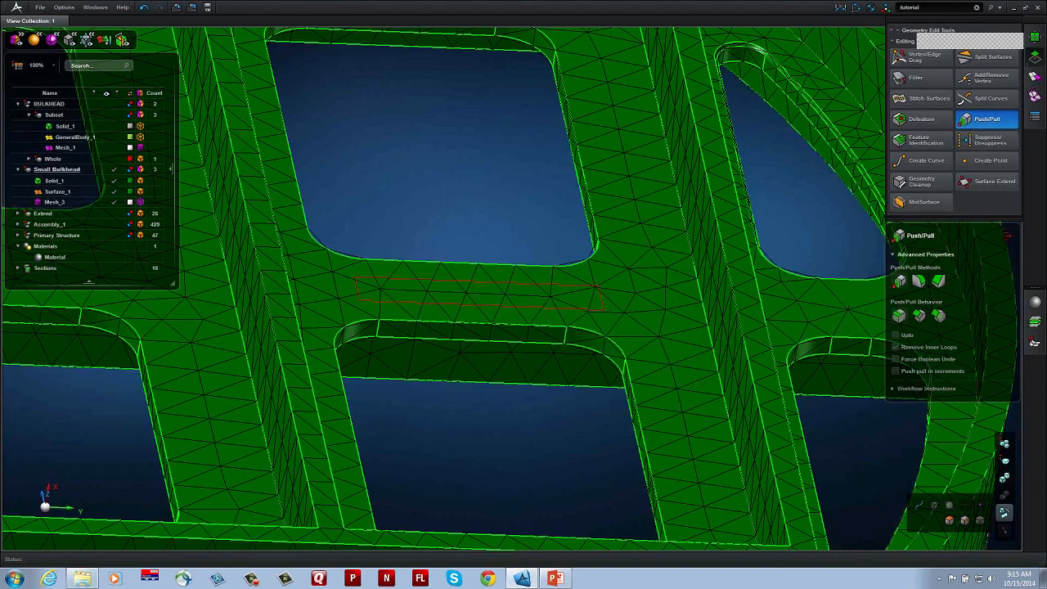
click(552, 299)
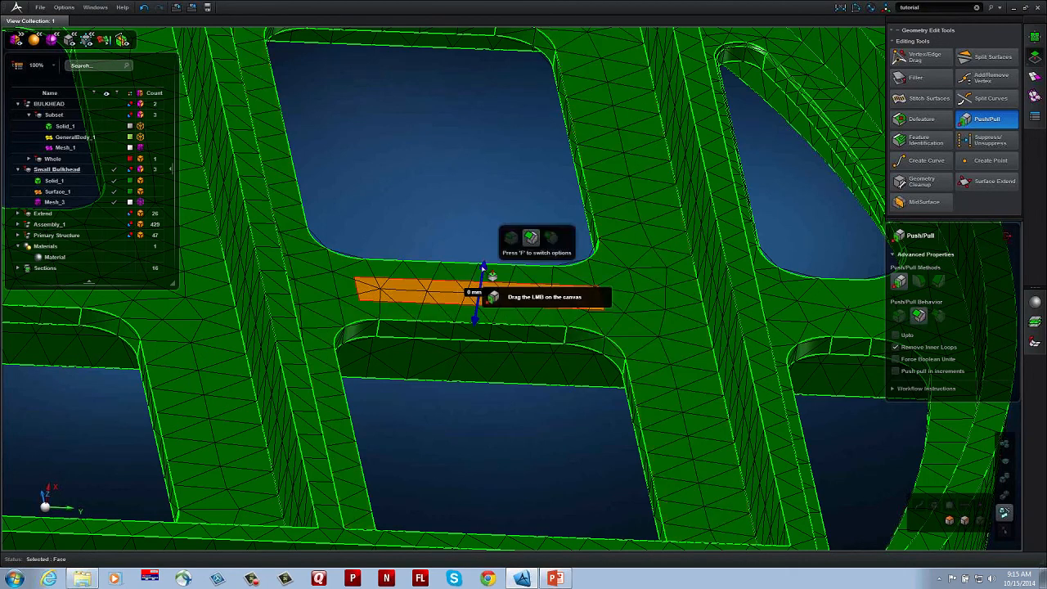
drag(477, 283, 487, 245)
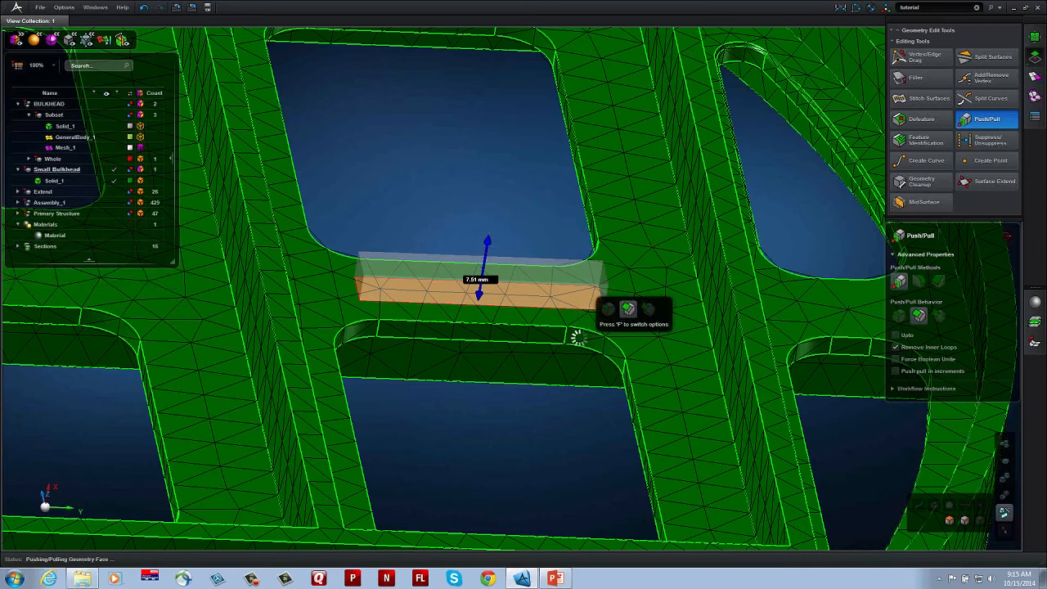
middle_drag(558, 329, 609, 372)
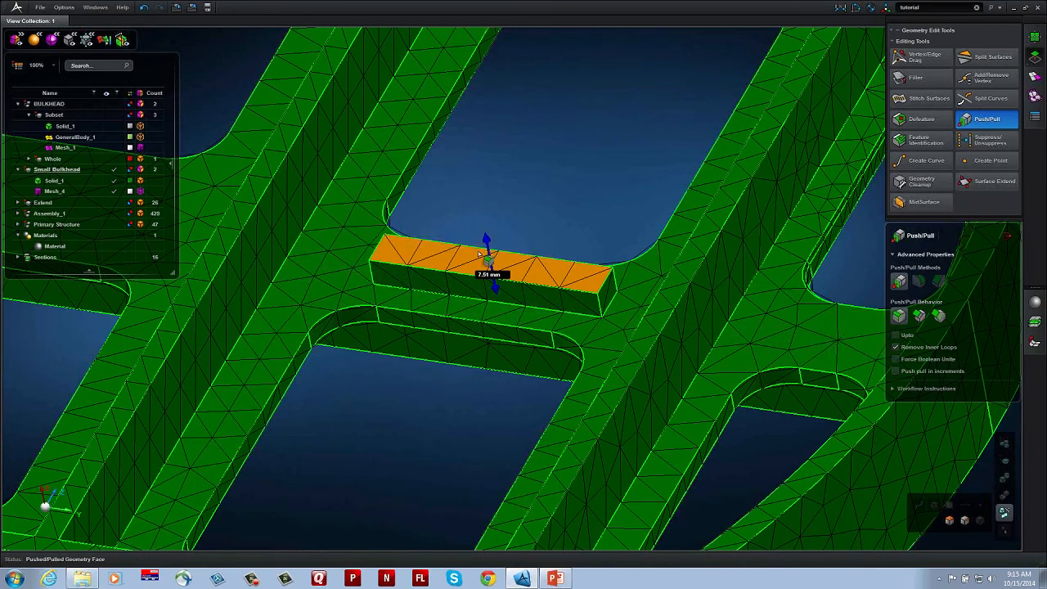
Step: Extend both end faces of the new rib up to the neighbouring long rib walls using Push/Pull with the Upto option
click(896, 336)
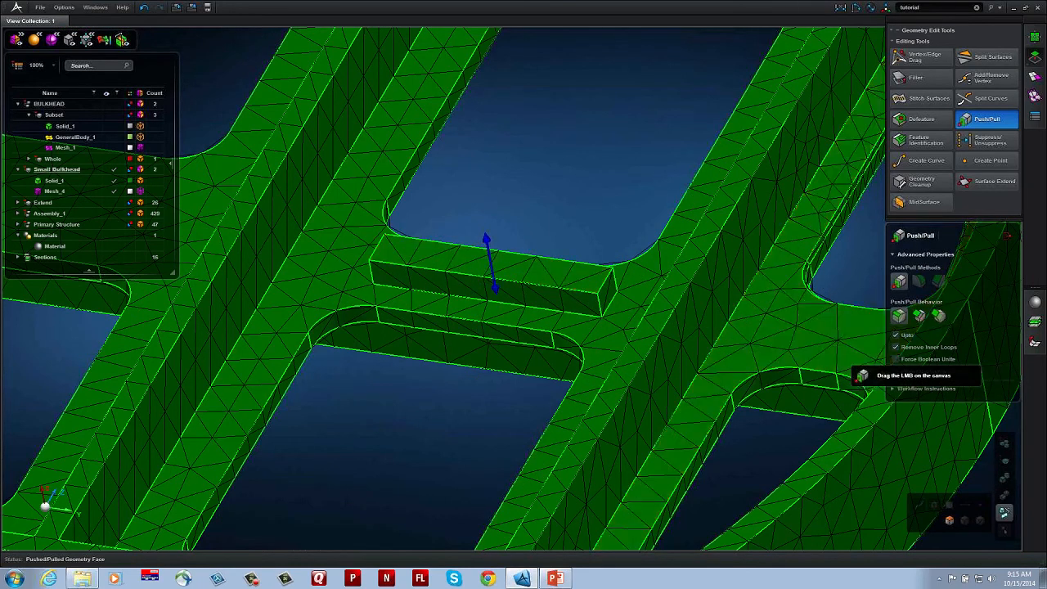
click(607, 292)
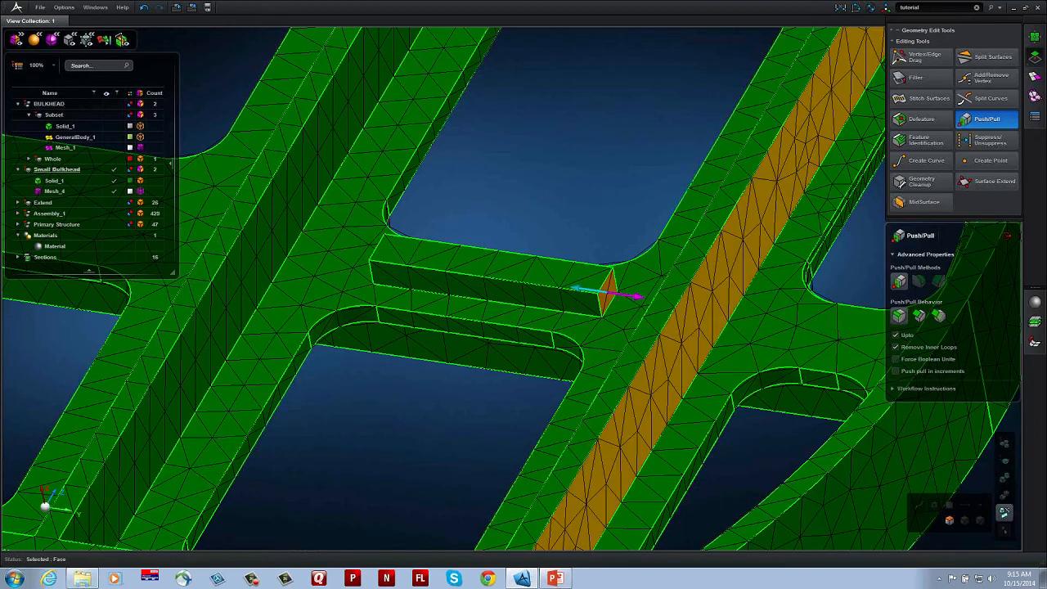
click(665, 334)
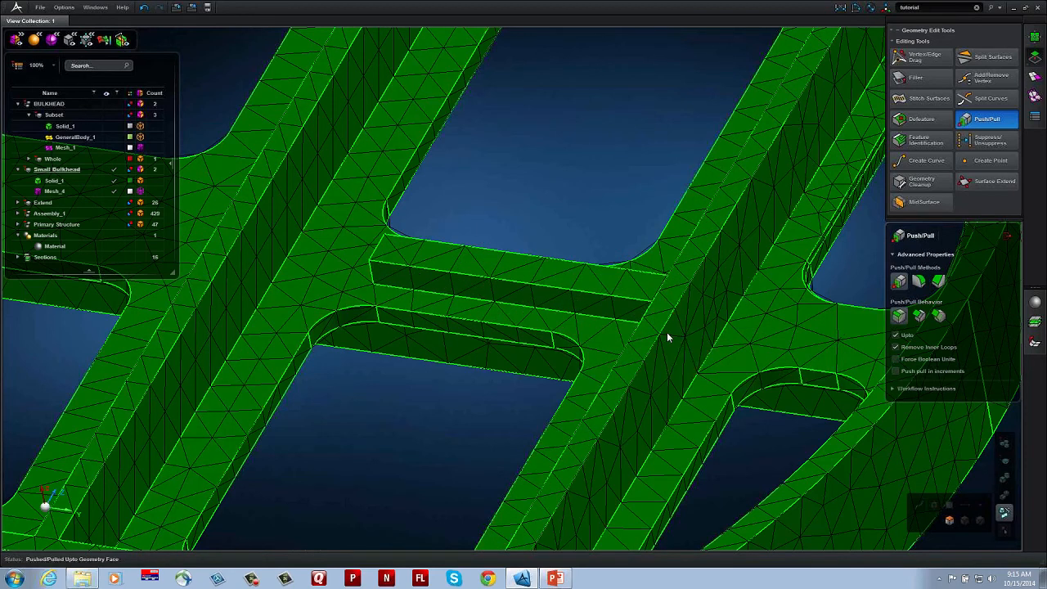
middle_drag(676, 339, 777, 336)
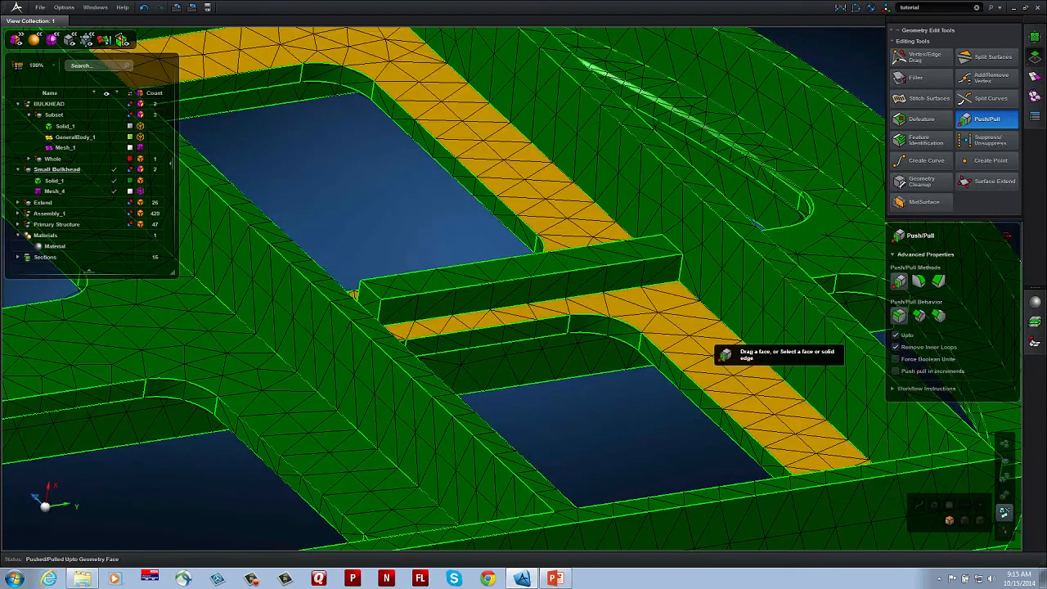
click(326, 332)
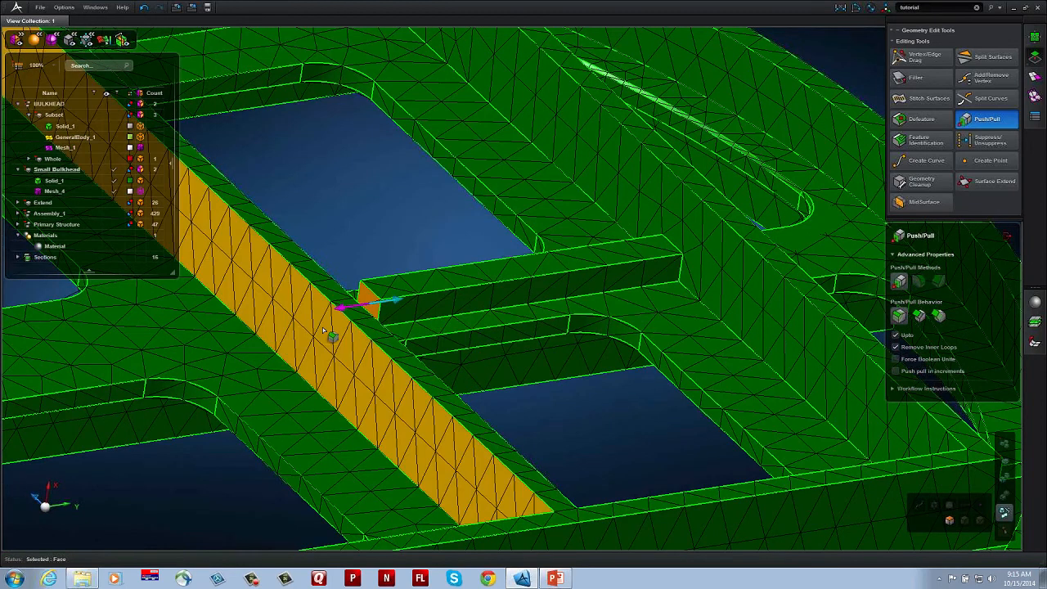
click(423, 385)
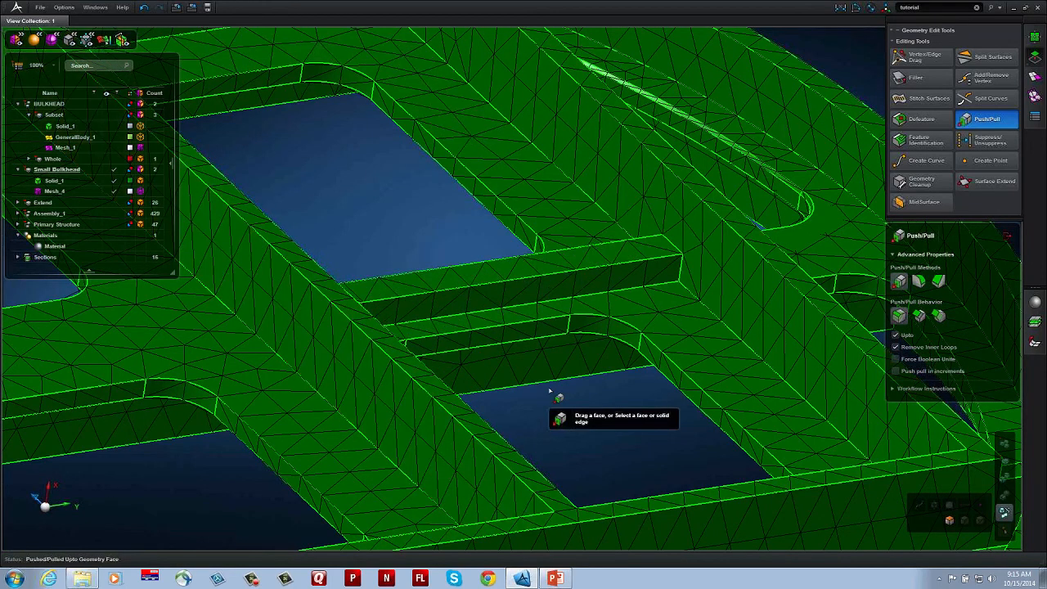
Step: Pull the new rib's top face up to the top face of the bulkhead's existing ribs
middle_drag(549, 391, 748, 381)
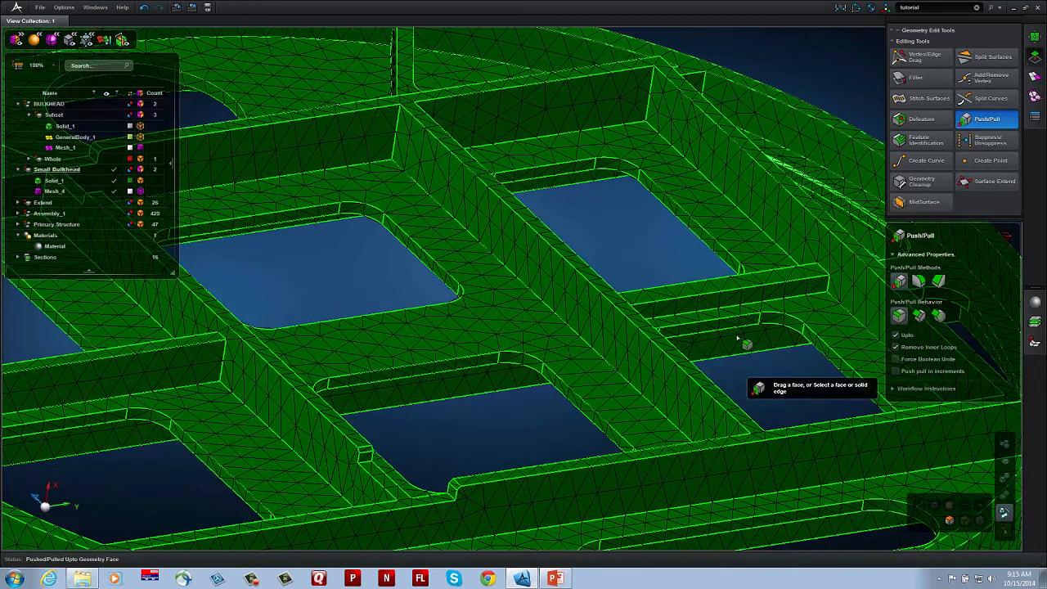
click(747, 286)
drag(748, 285, 169, 344)
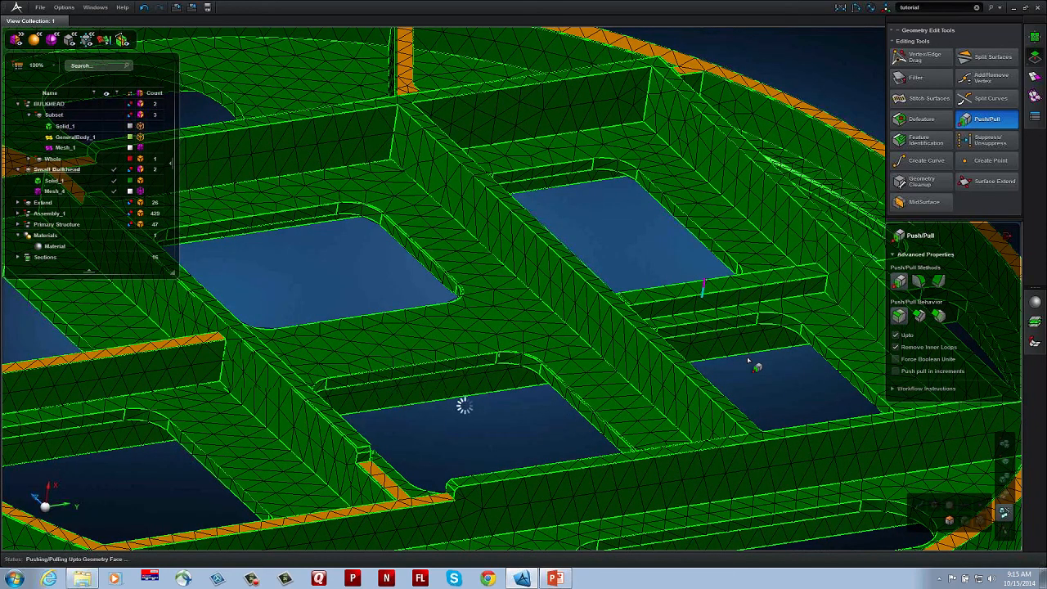
middle_drag(470, 414, 448, 418)
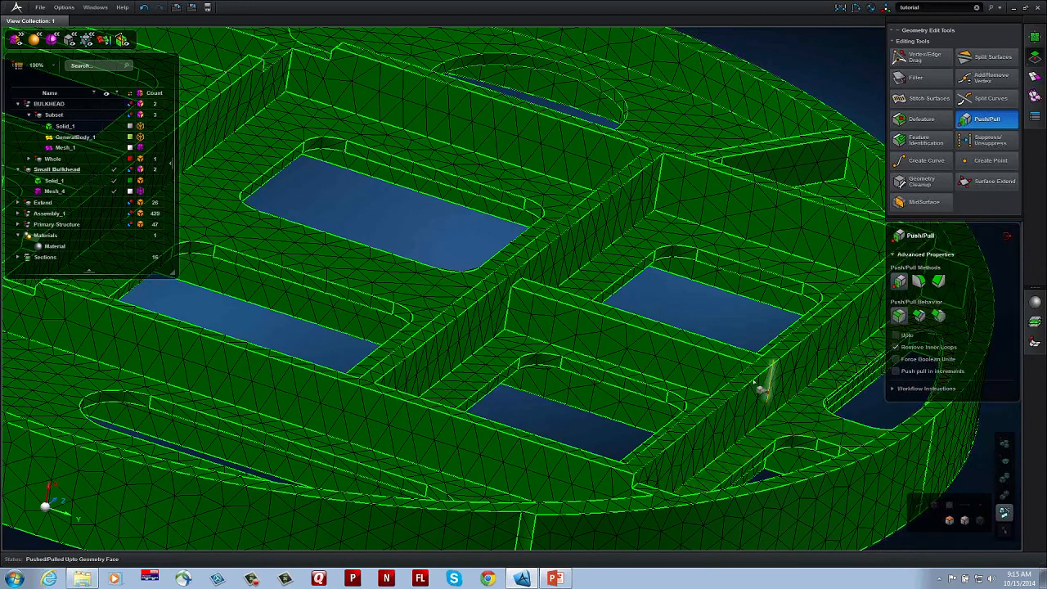
middle_drag(727, 381, 811, 375)
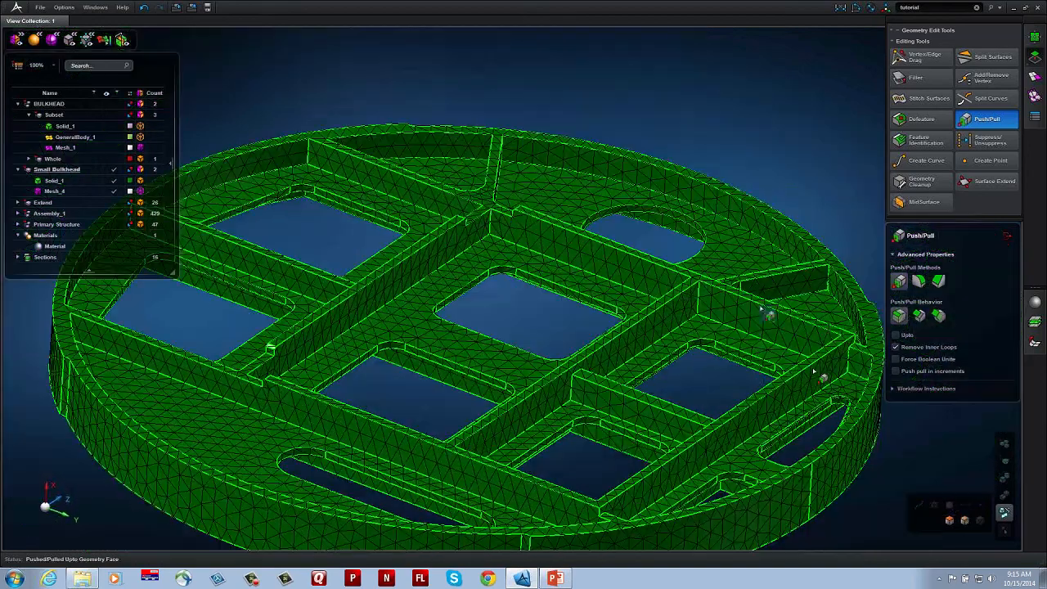
Step: Close the central pocket by pushing its long inner side face across to the opposite side
scroll(704, 316, up, 2)
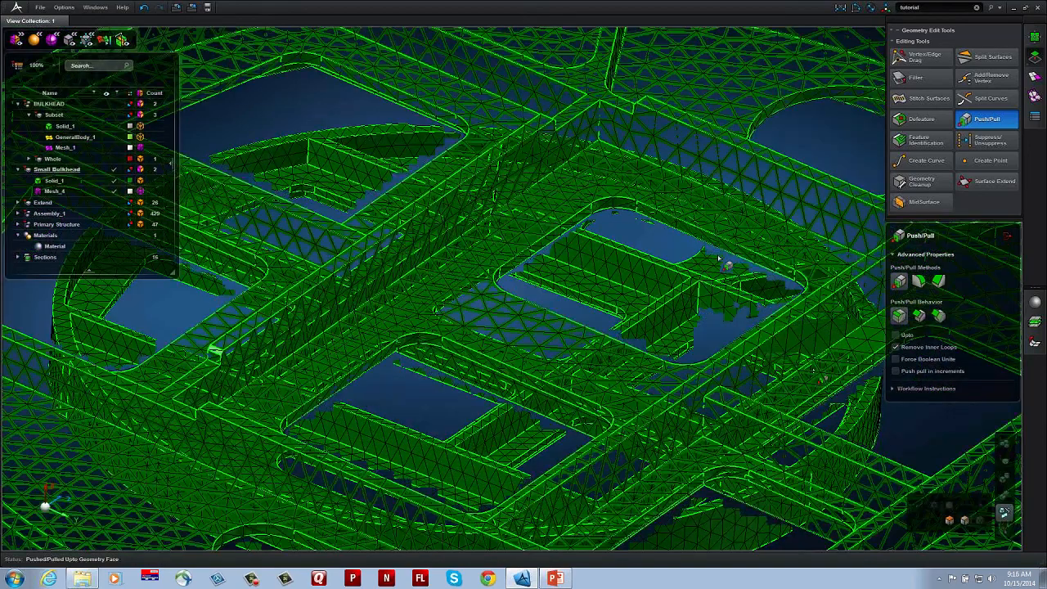
scroll(697, 246, up, 2)
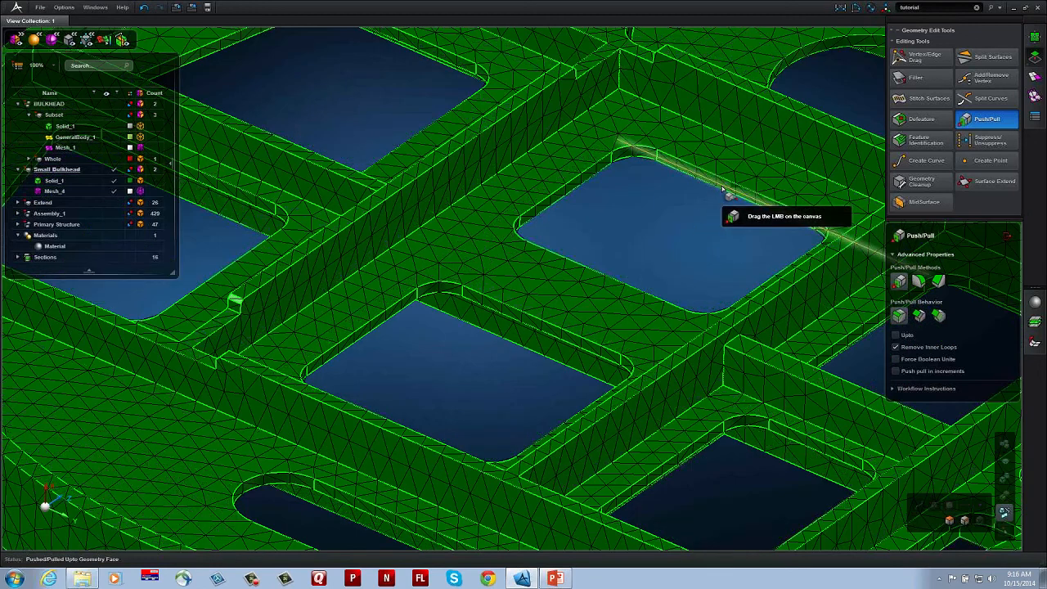
scroll(724, 190, up, 2)
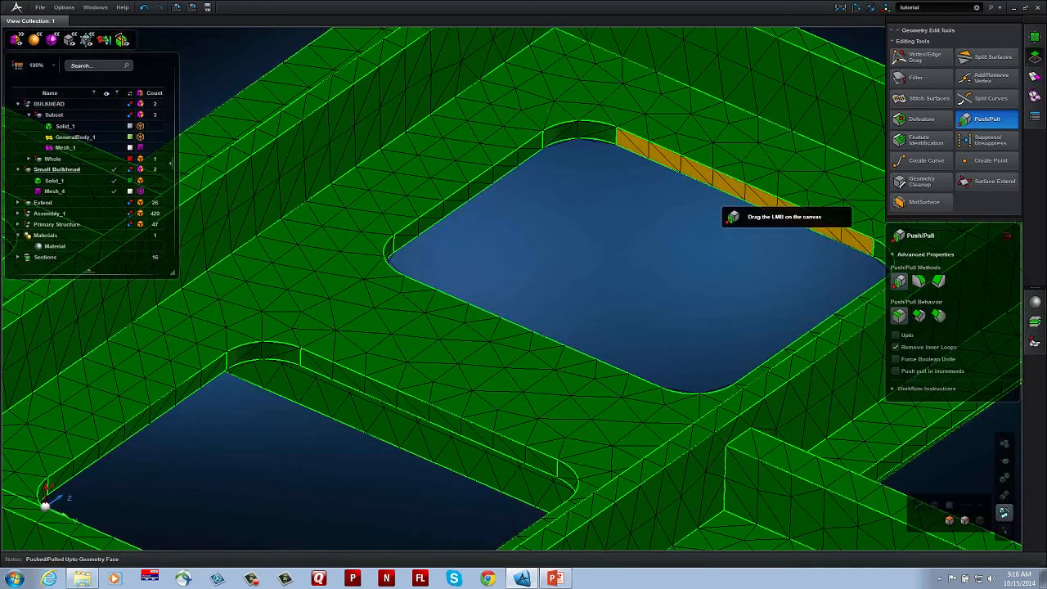
click(725, 182)
drag(689, 232, 570, 407)
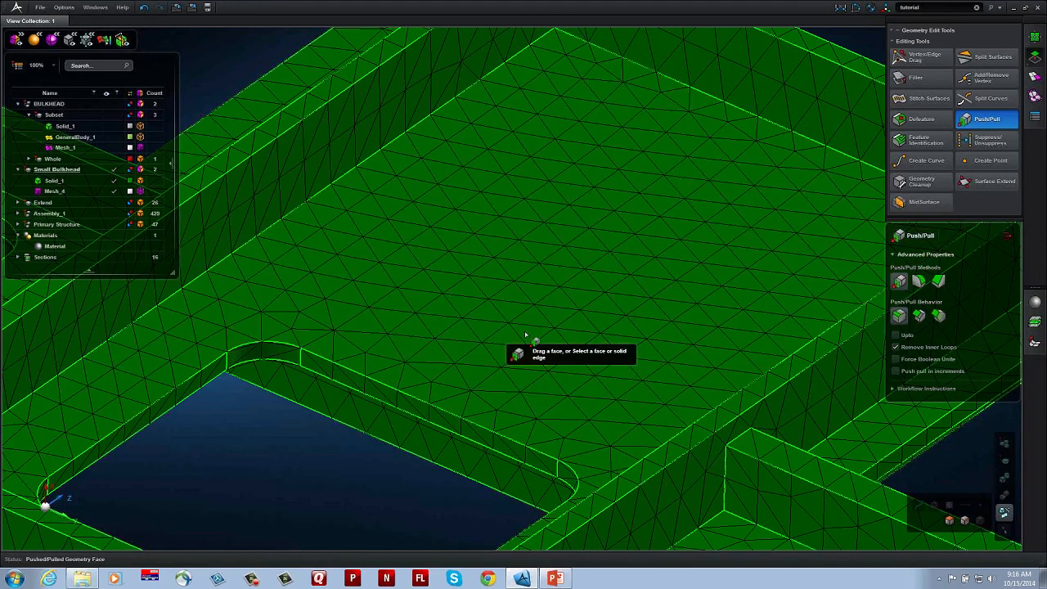
Step: Fillet the edge between the filled web and the long rib wall by about 7.48 mm with Push/Pull
middle_drag(526, 336, 695, 391)
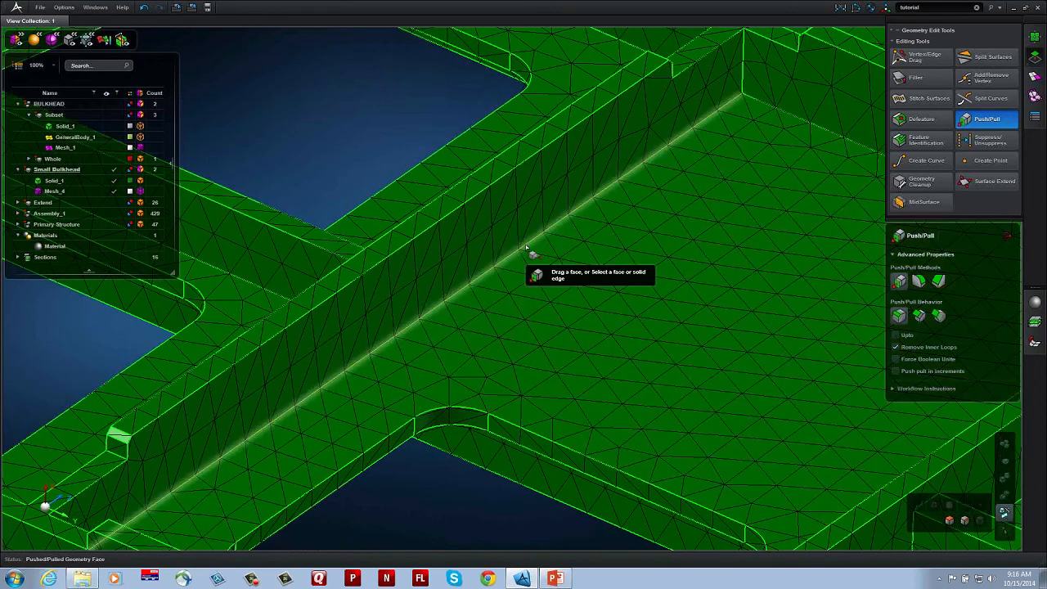
click(535, 255)
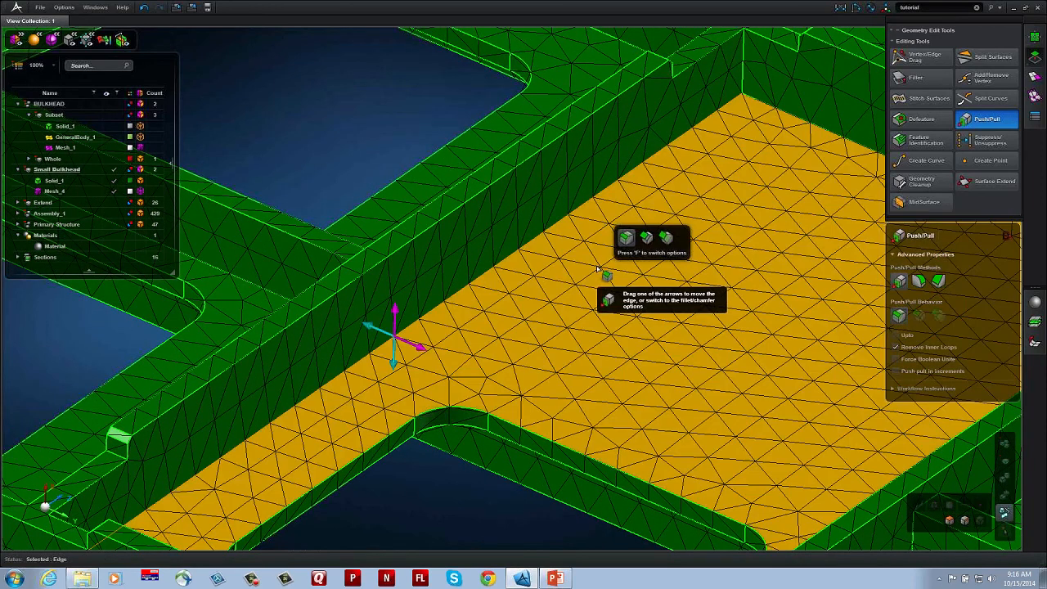
key(f)
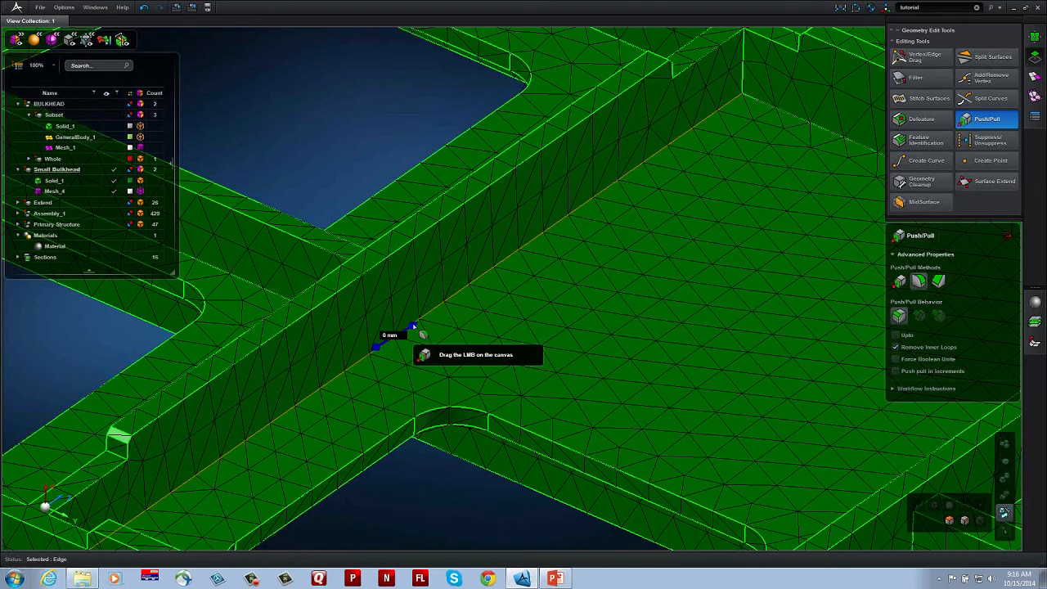
drag(414, 327, 496, 283)
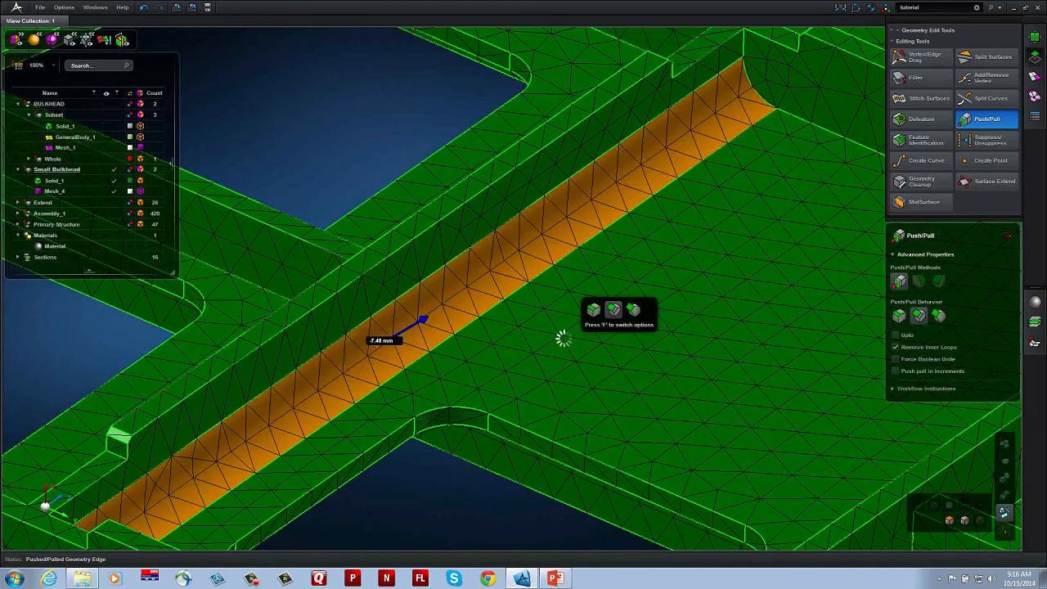
middle_drag(550, 325, 507, 275)
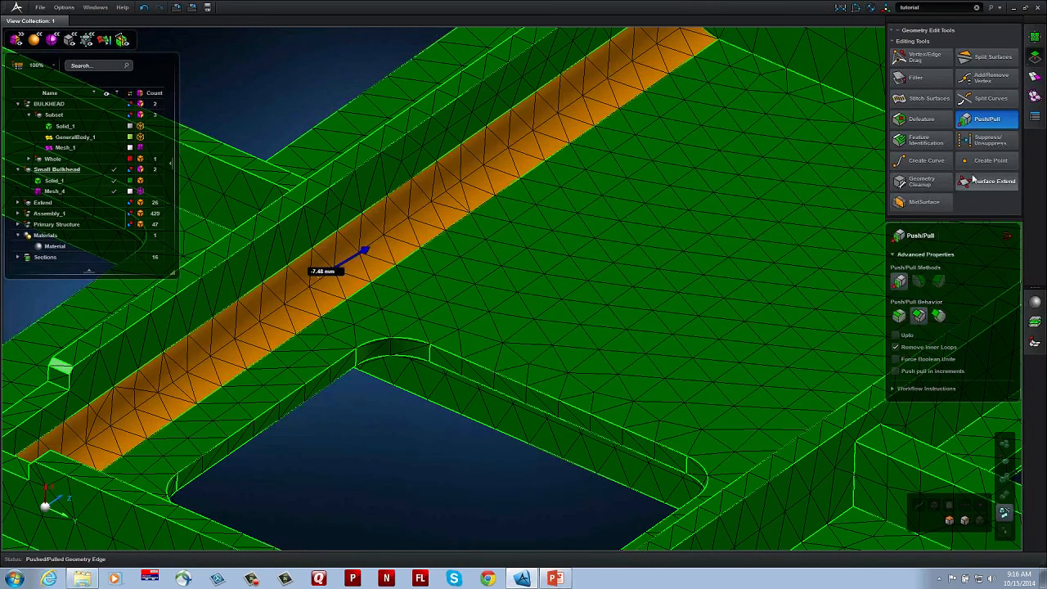
Step: Open Feature Mesh Settings and examine the Washer mesh control options
click(1035, 76)
click(990, 113)
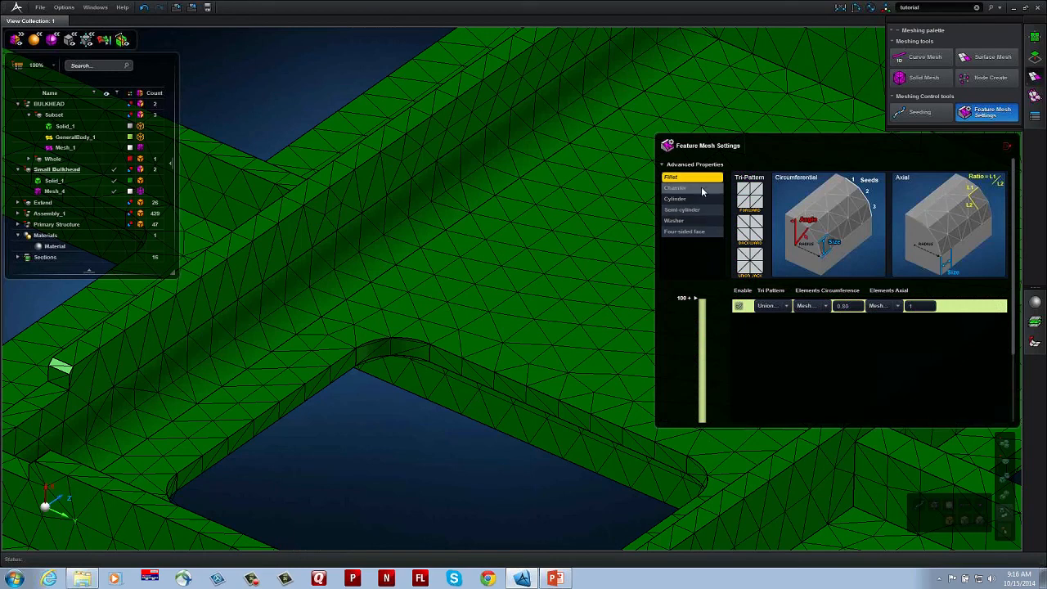
click(698, 219)
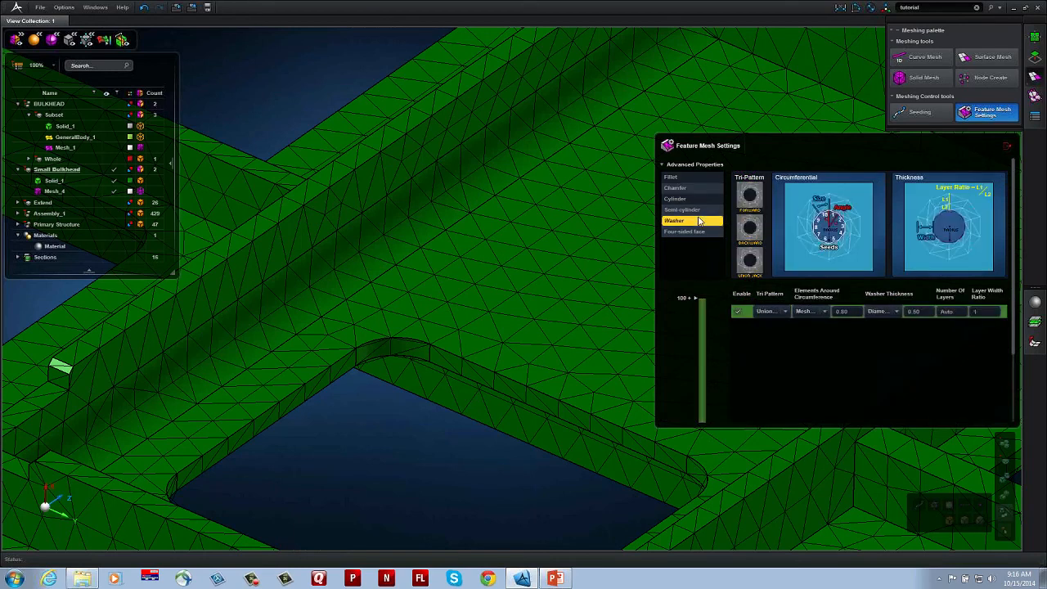
Step: Set the fillet feature mesh to use the Seed option with 3 elements around the circumference, and close the feature settings
click(696, 177)
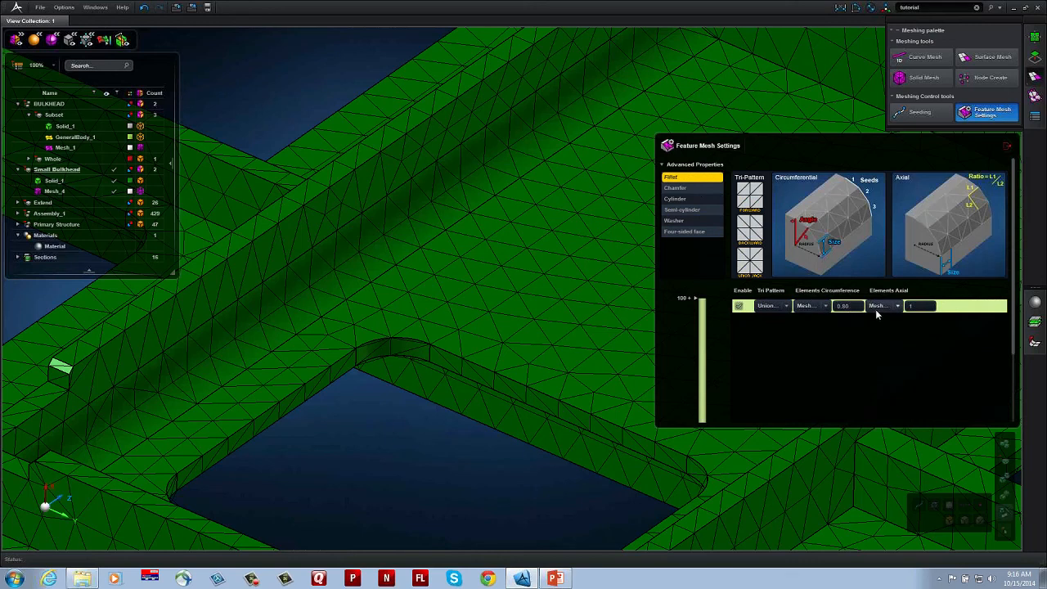
click(863, 308)
click(825, 306)
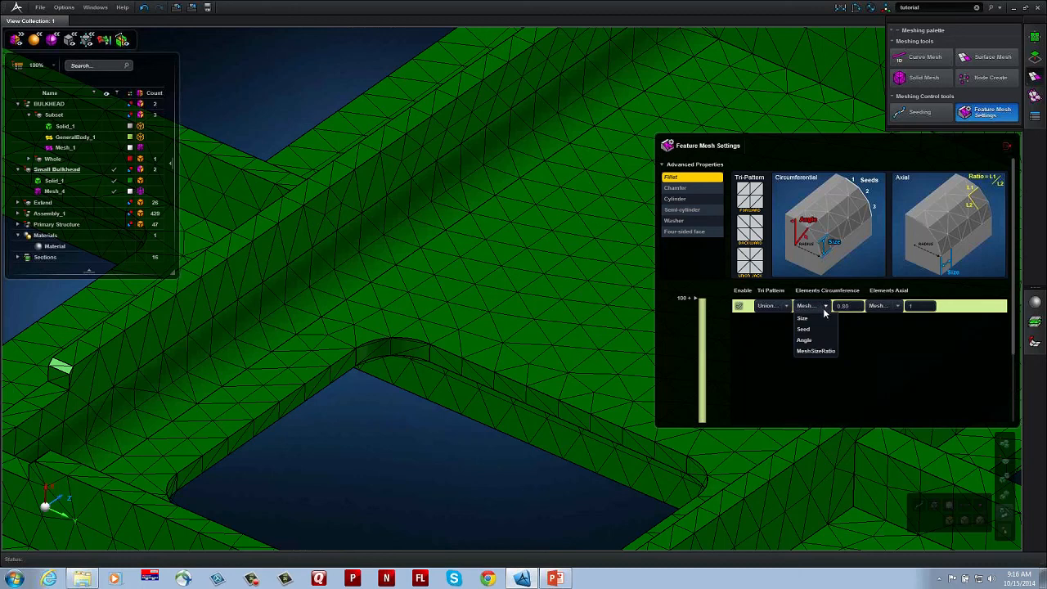
click(831, 329)
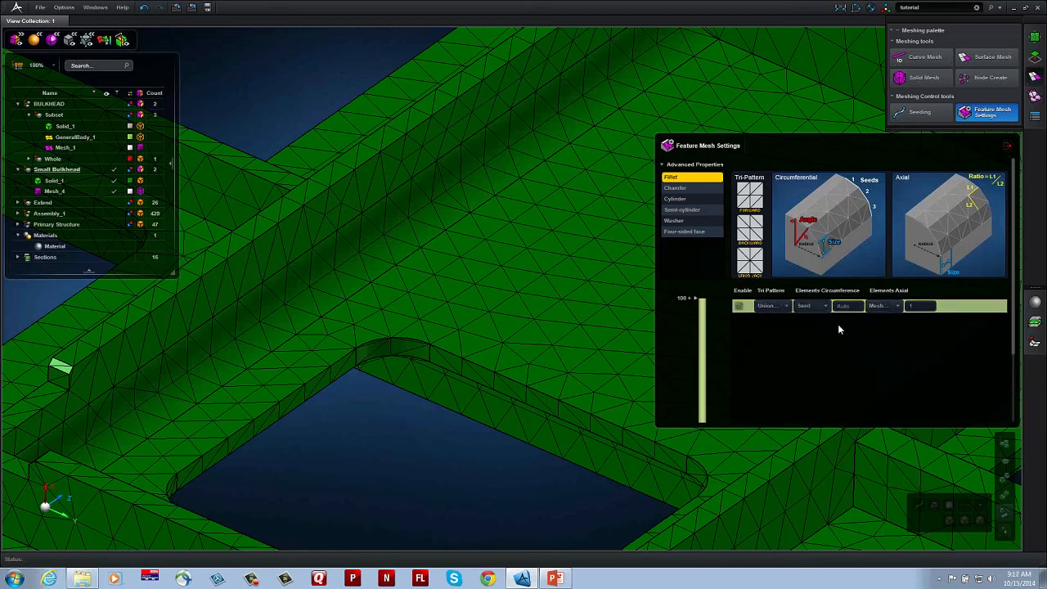
click(847, 306)
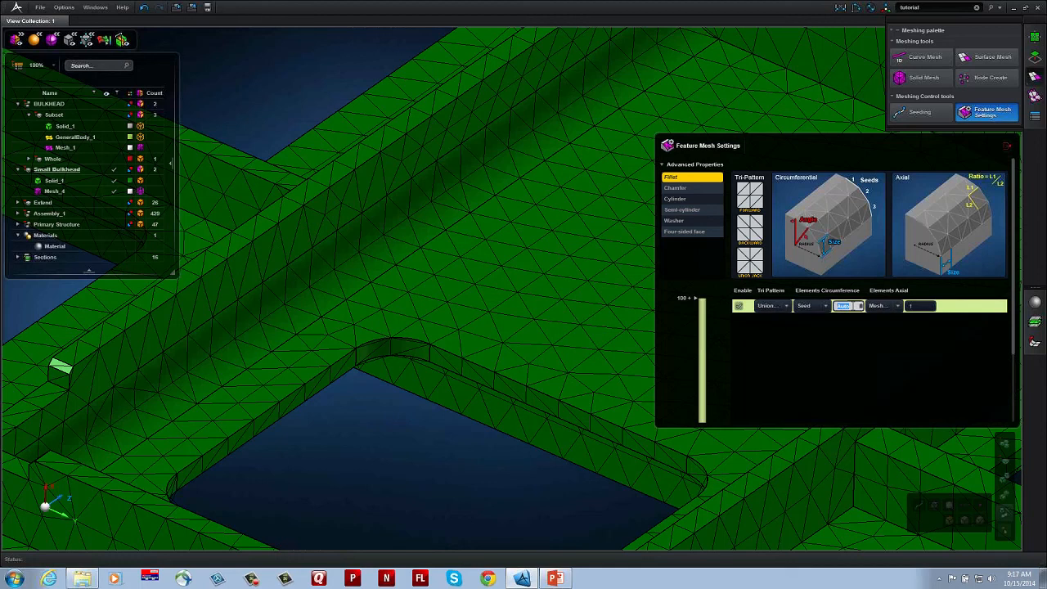
text(3)
key(Return)
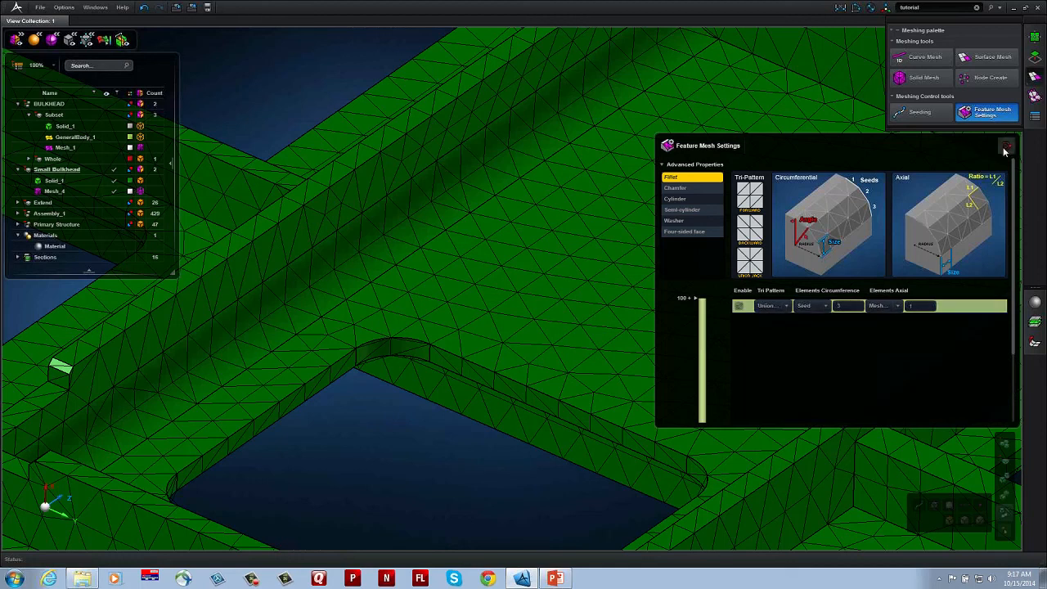
click(1006, 147)
Step: Remesh the small bulkhead solid using Solid Mesh with Feature Mesh enabled, and exit the meshing tool
click(923, 76)
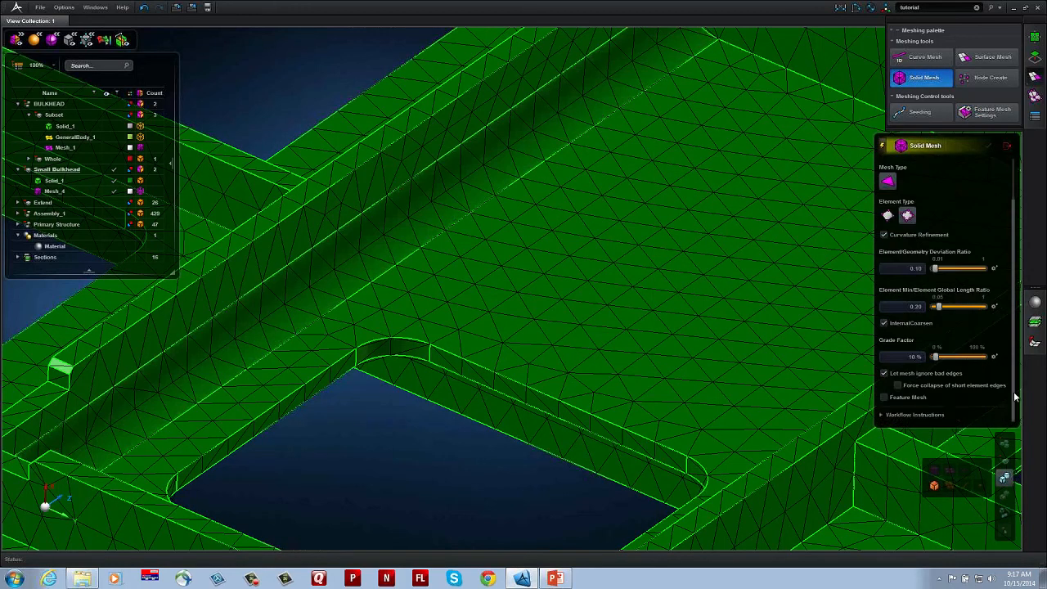
scroll(903, 400, down, 1)
click(788, 364)
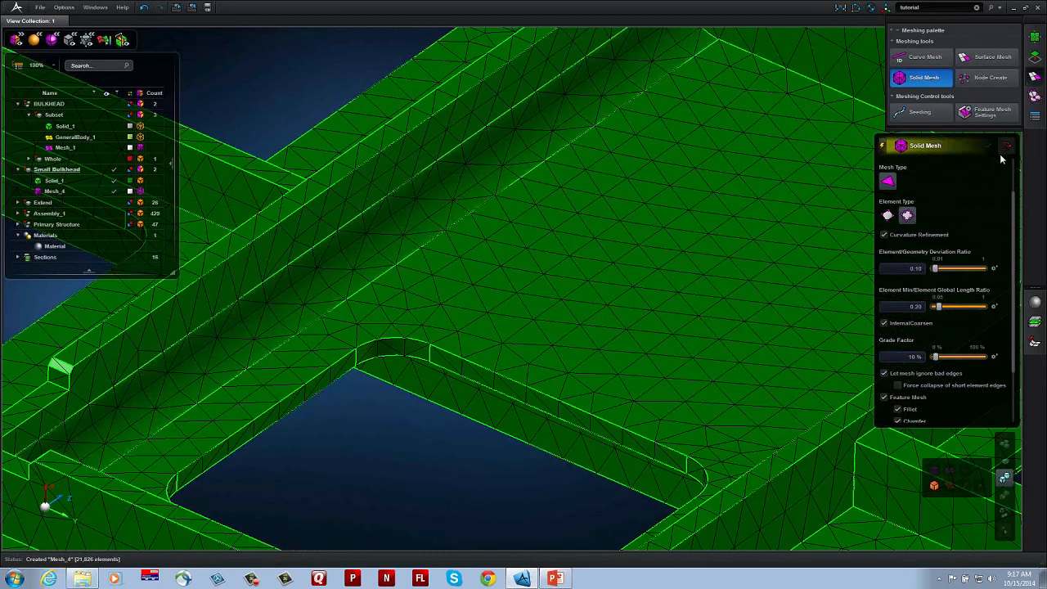
click(1007, 145)
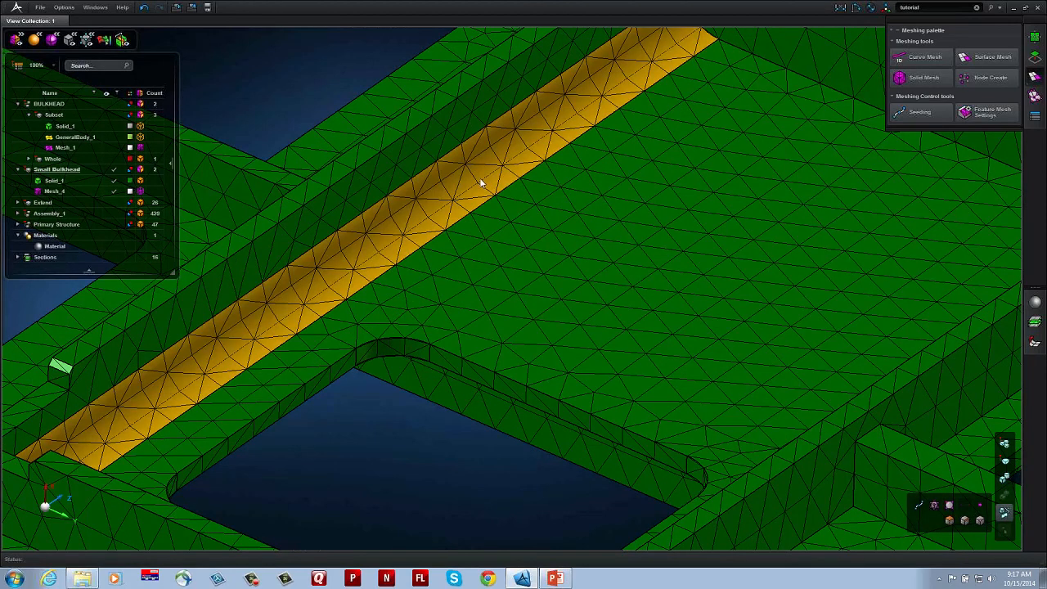
scroll(483, 181, down, 5)
scroll(482, 180, down, 3)
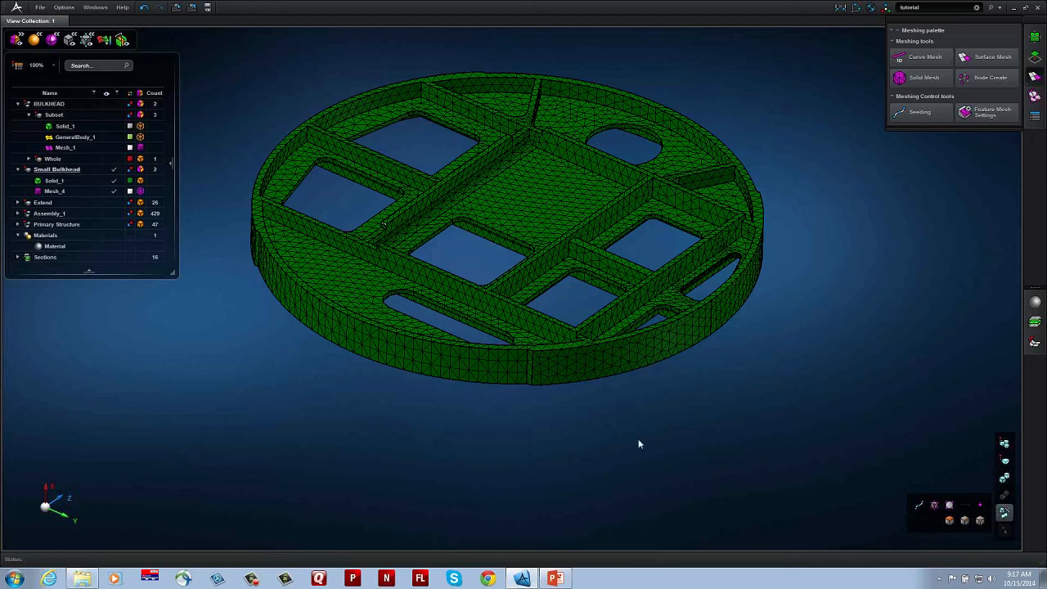
mouse_move(522, 581)
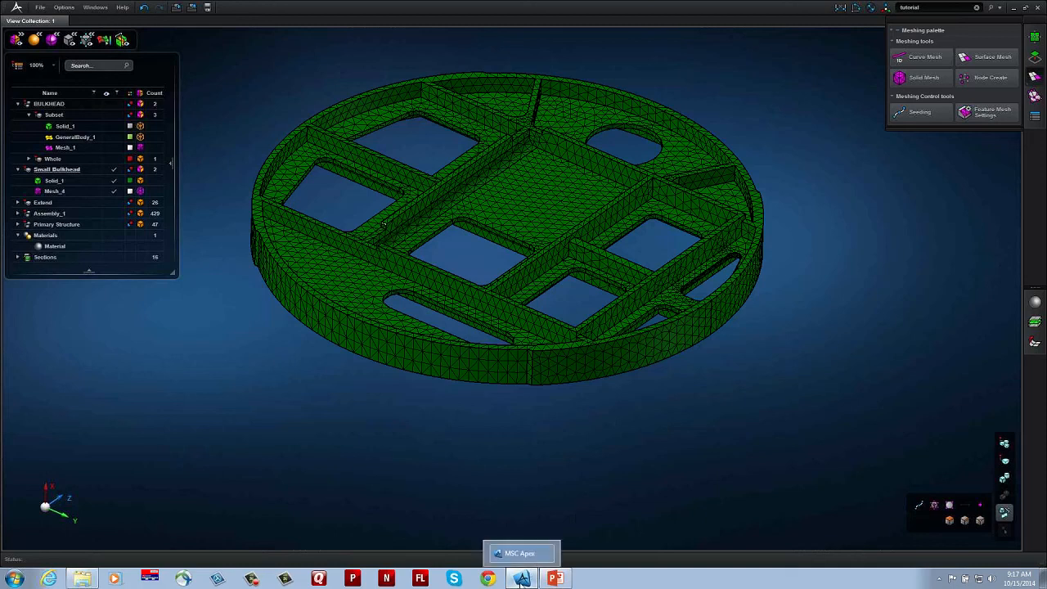